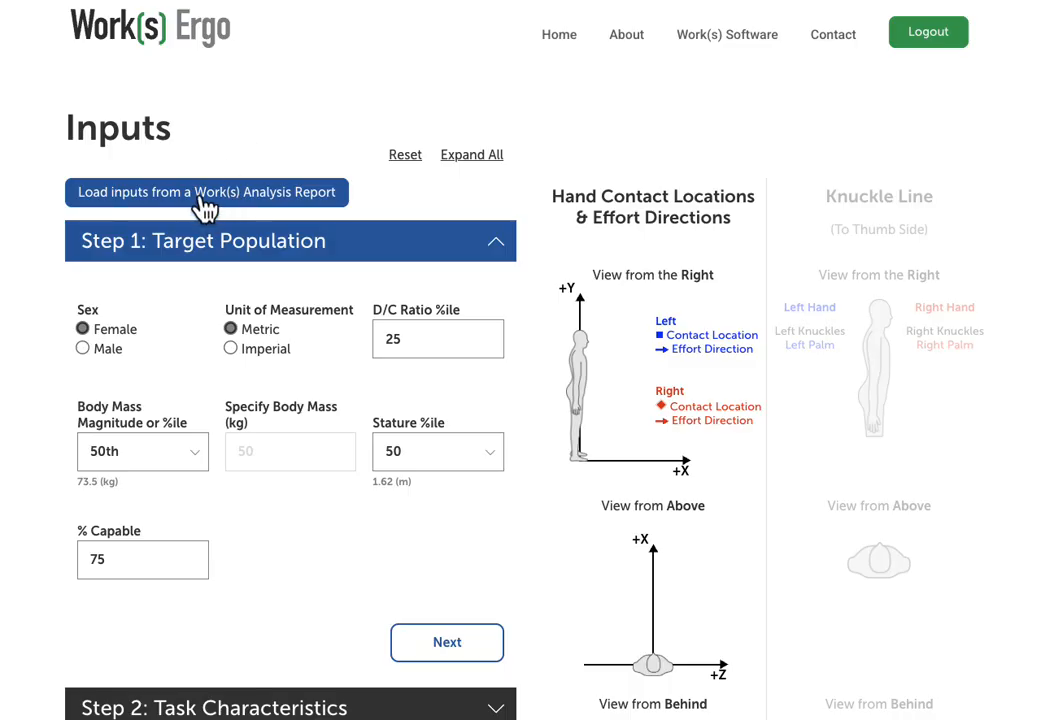
- Expand all of the input sections and look over the target population and task fields
scroll(299, 358, "down", 3)
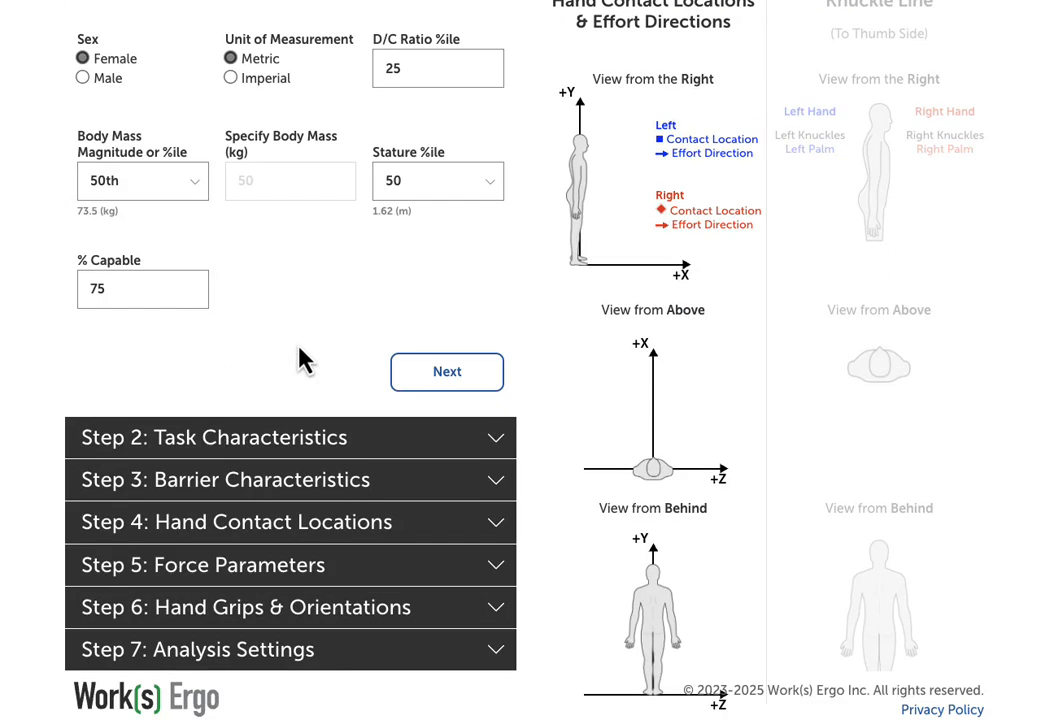
scroll(299, 358, "up", 3)
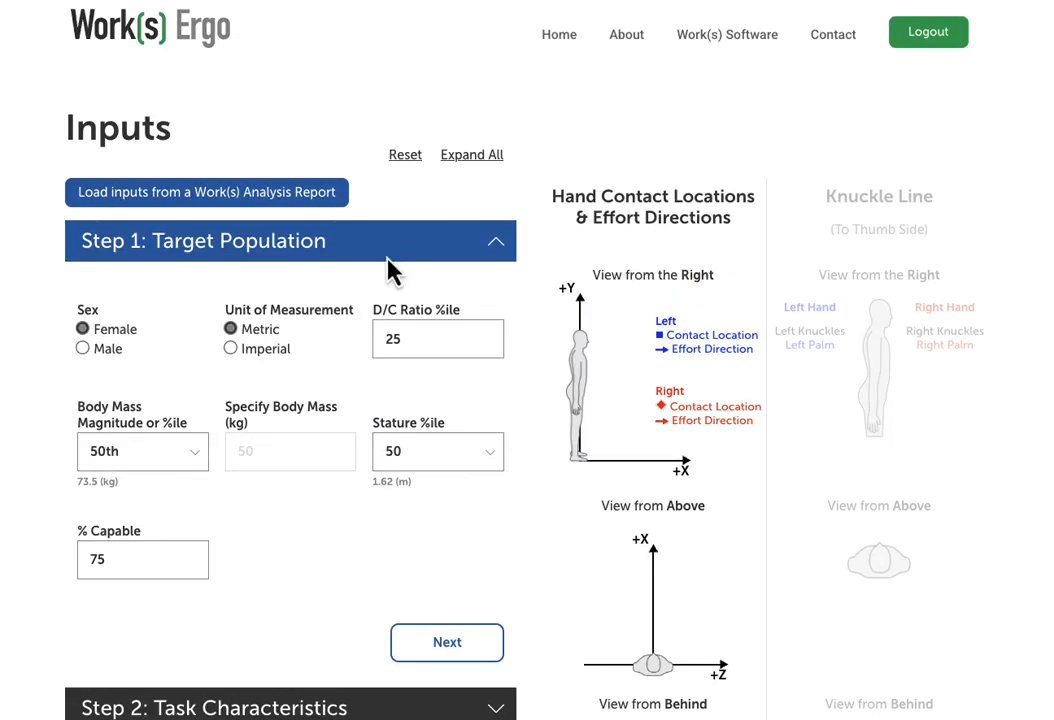
left_click(484, 158)
scroll(390, 393, "down", 8)
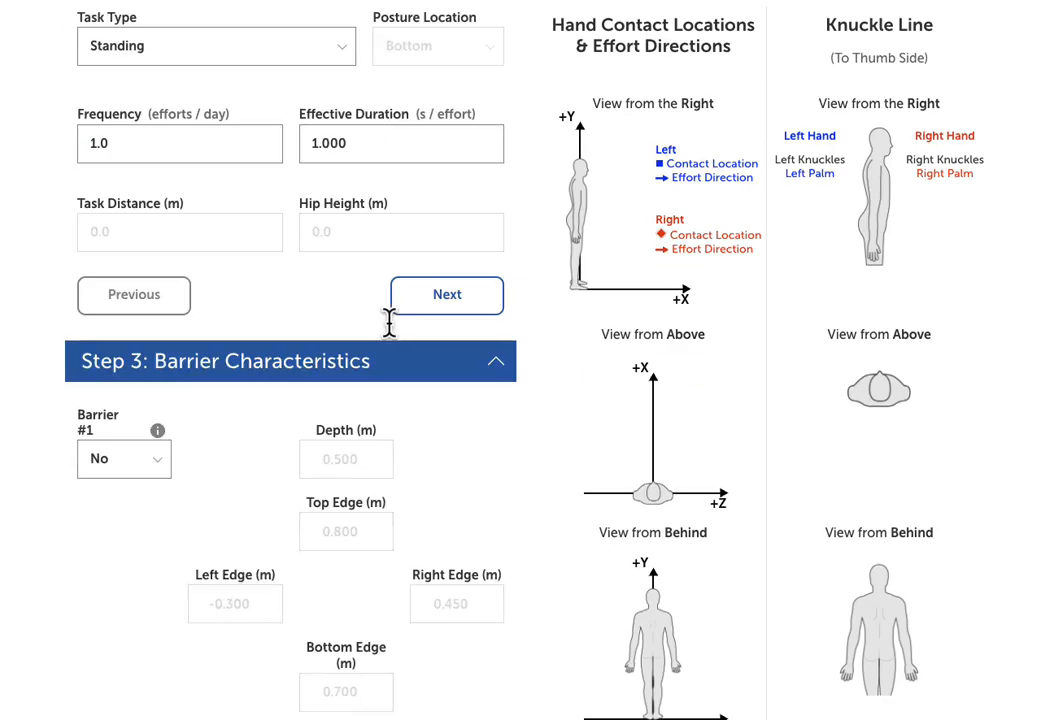
scroll(396, 337, "up", 6)
scroll(396, 337, "up", 2)
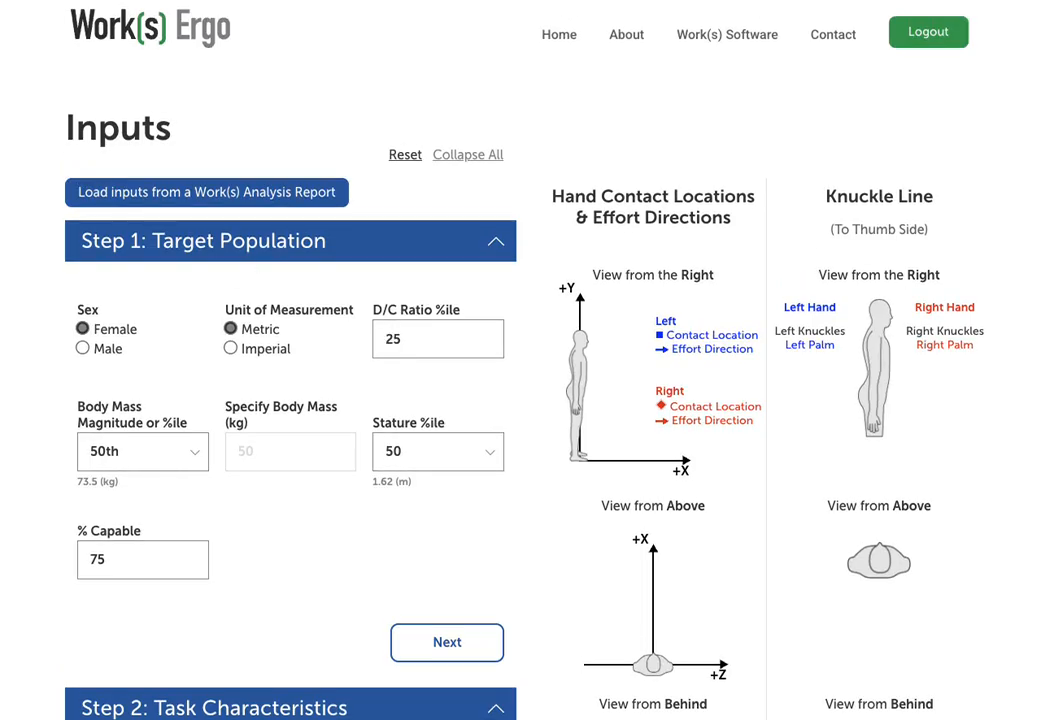
scroll(280, 318, "down", 1)
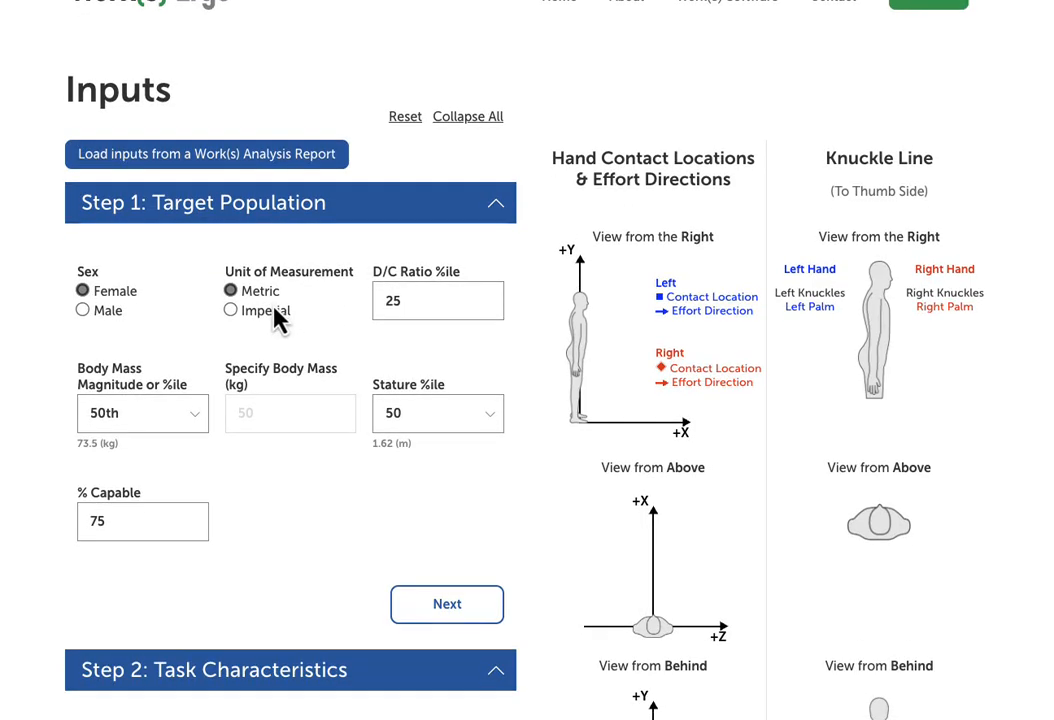
- Try Male as the target population's sex and return it to Female
left_click(83, 311)
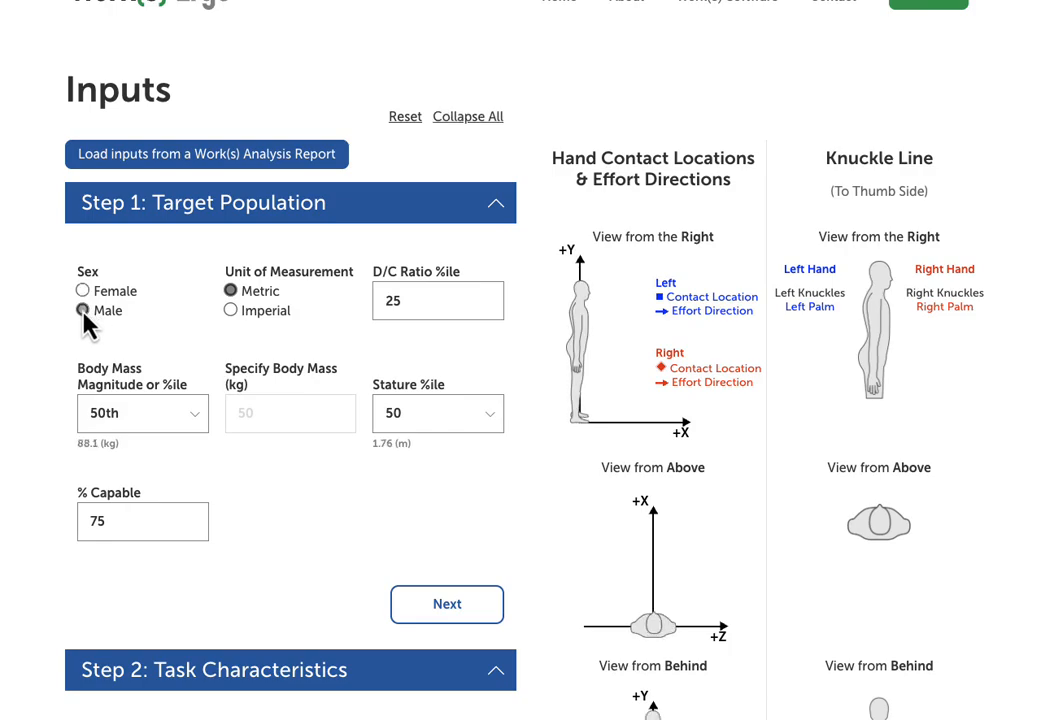
left_click(83, 293)
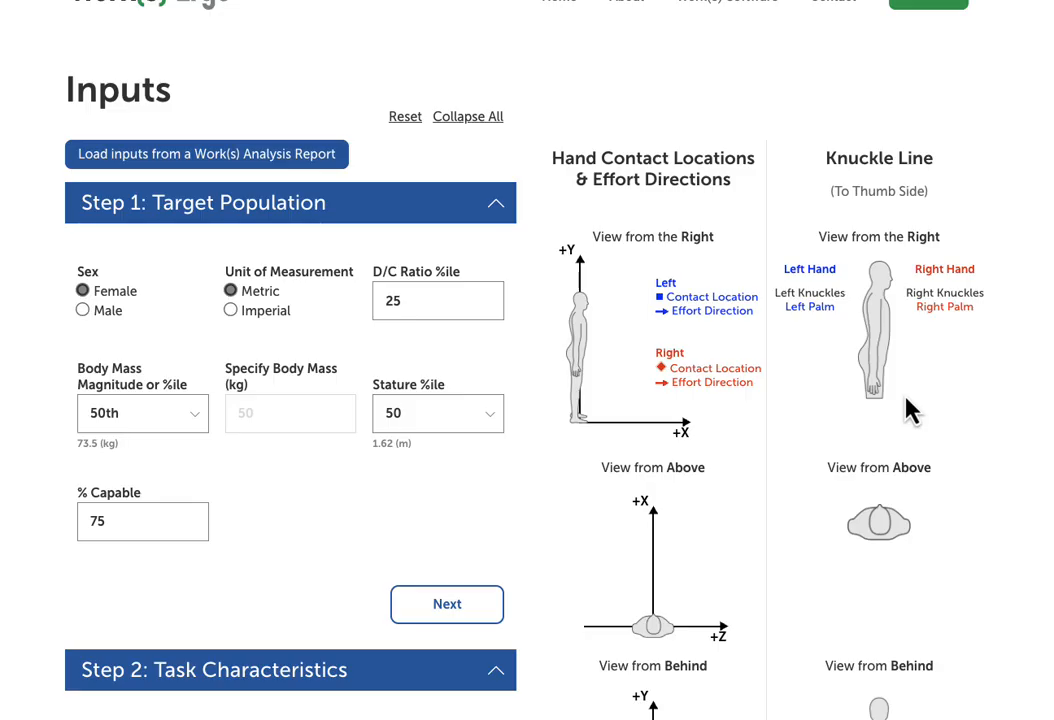
scroll(908, 410, "down", 3)
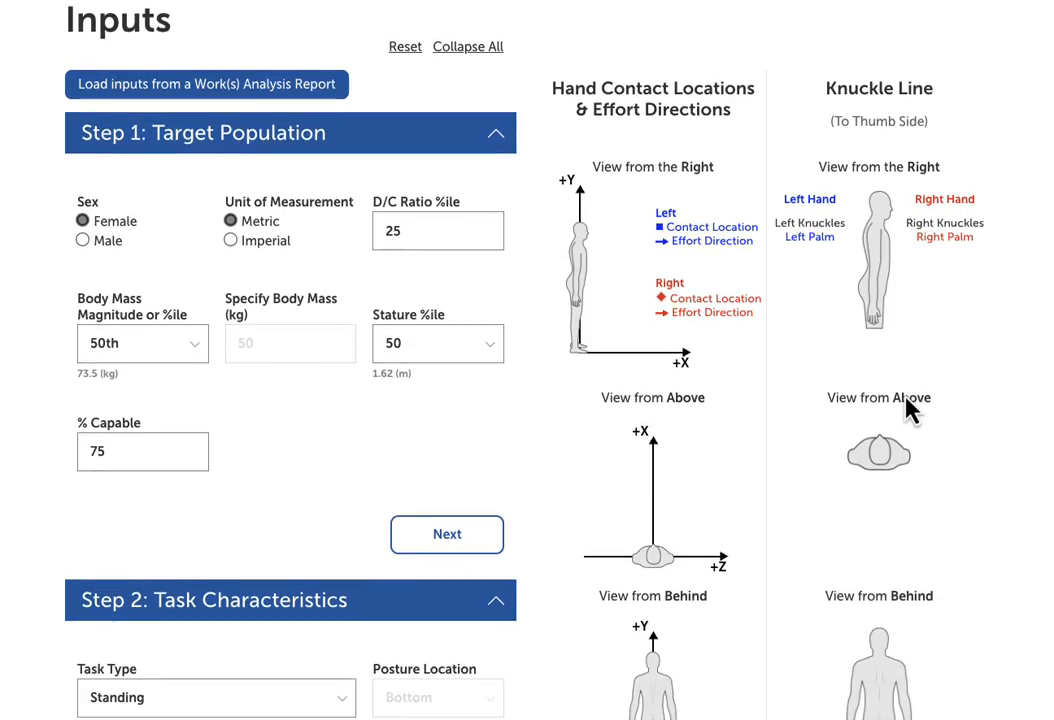
scroll(908, 410, "down", 1)
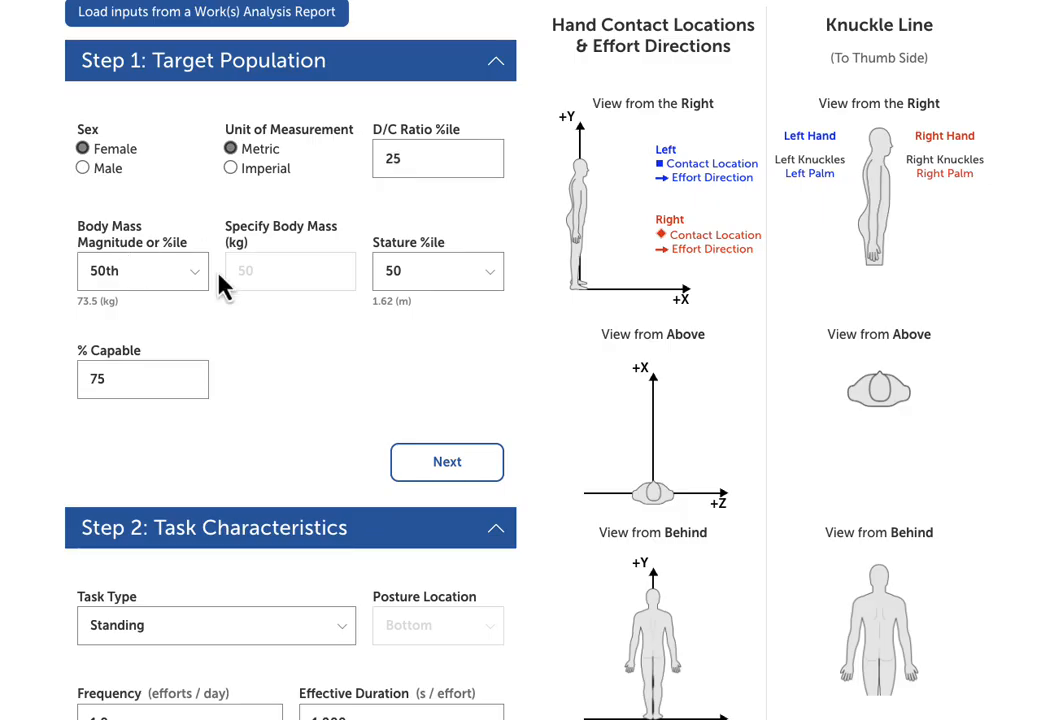
- Try the 5th percentile for body mass and return it to the 50th
left_click(181, 284)
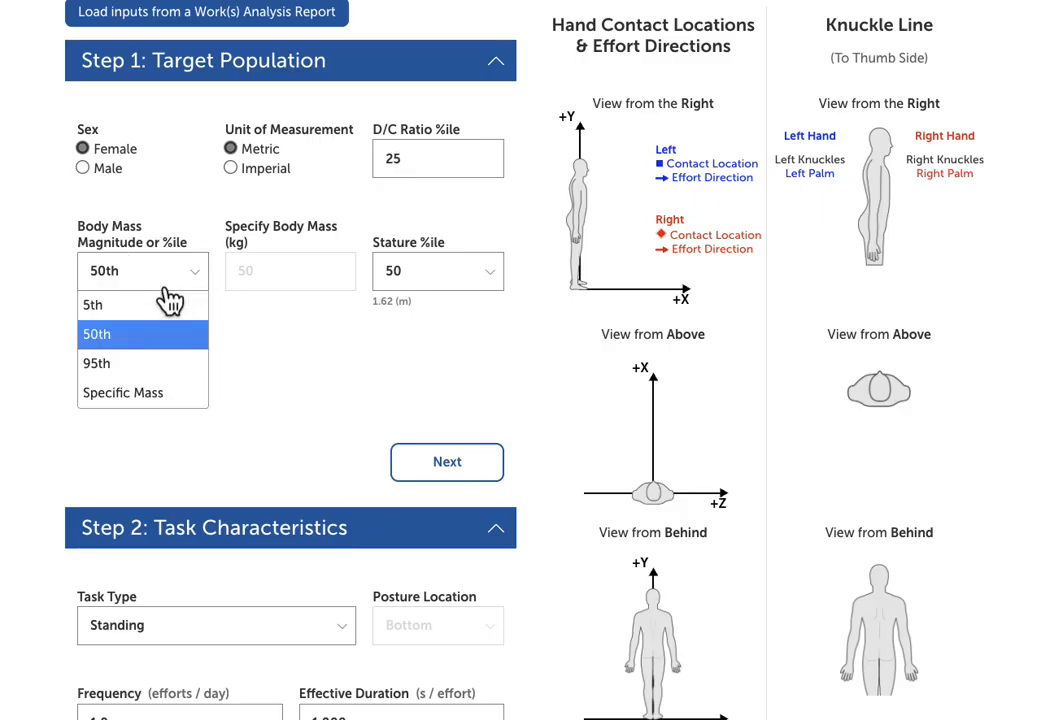
left_click(200, 305)
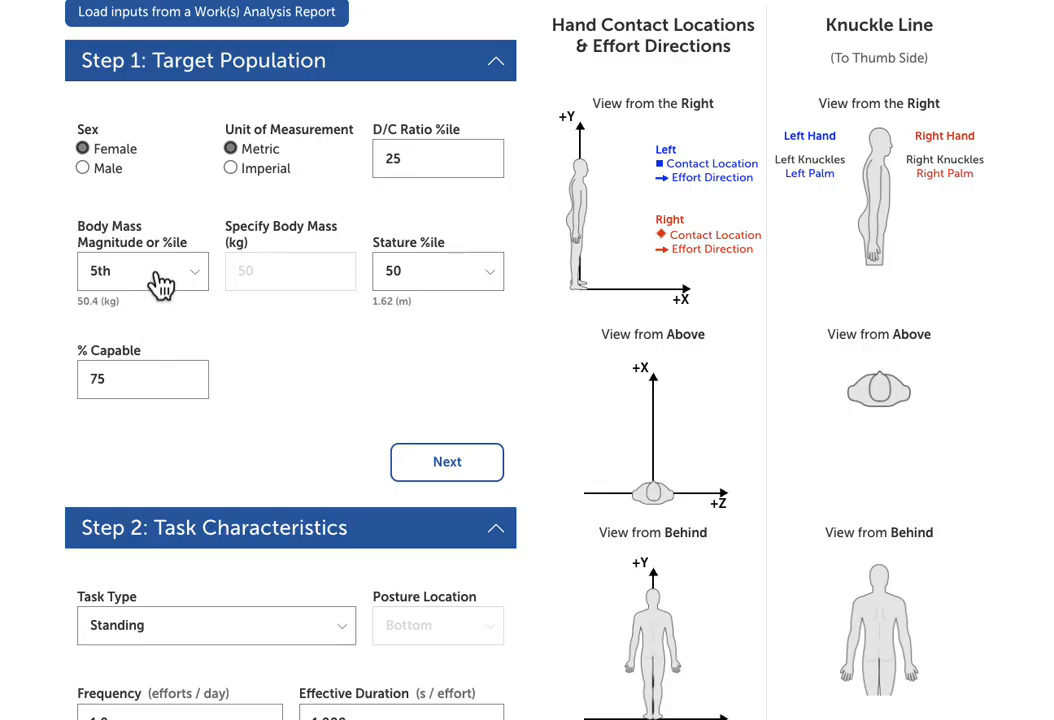
left_click(160, 283)
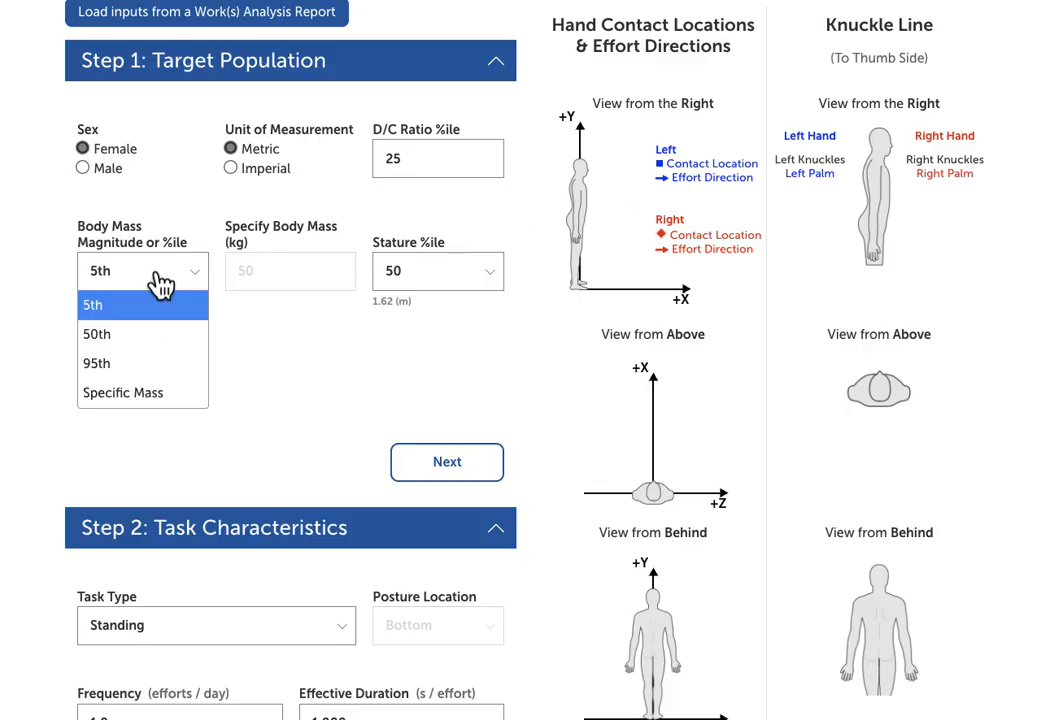
left_click(106, 336)
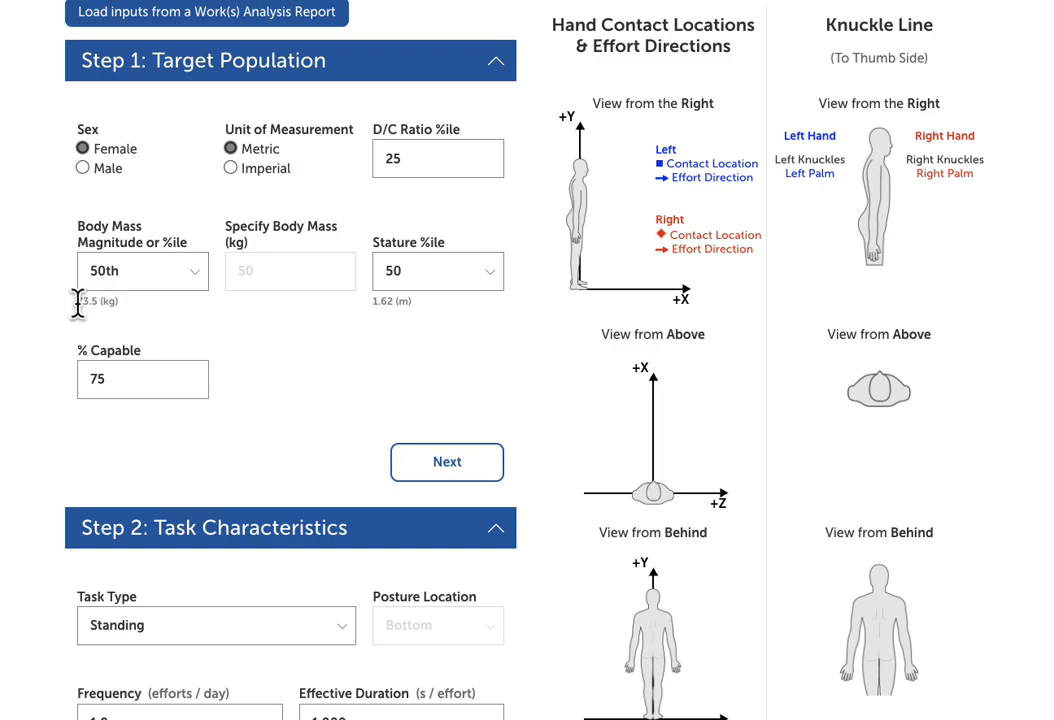
- Switch the body mass to Specific Mass and specify 100 kg
left_click(130, 279)
left_click(141, 392)
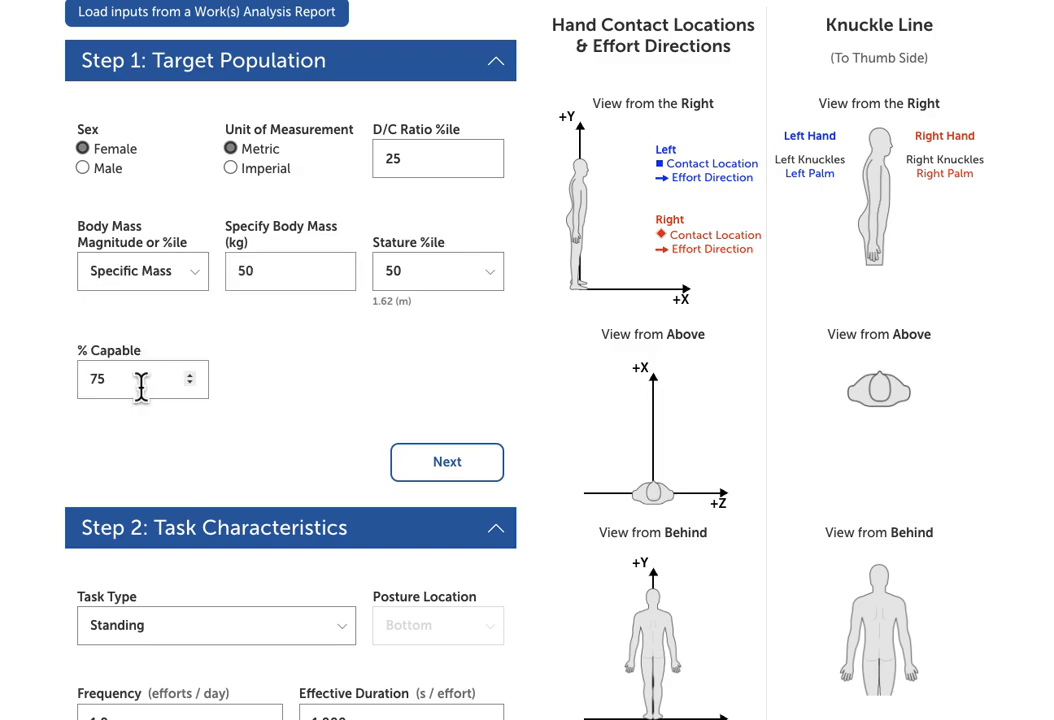
left_click(252, 274)
left_click_drag(252, 272, 231, 272)
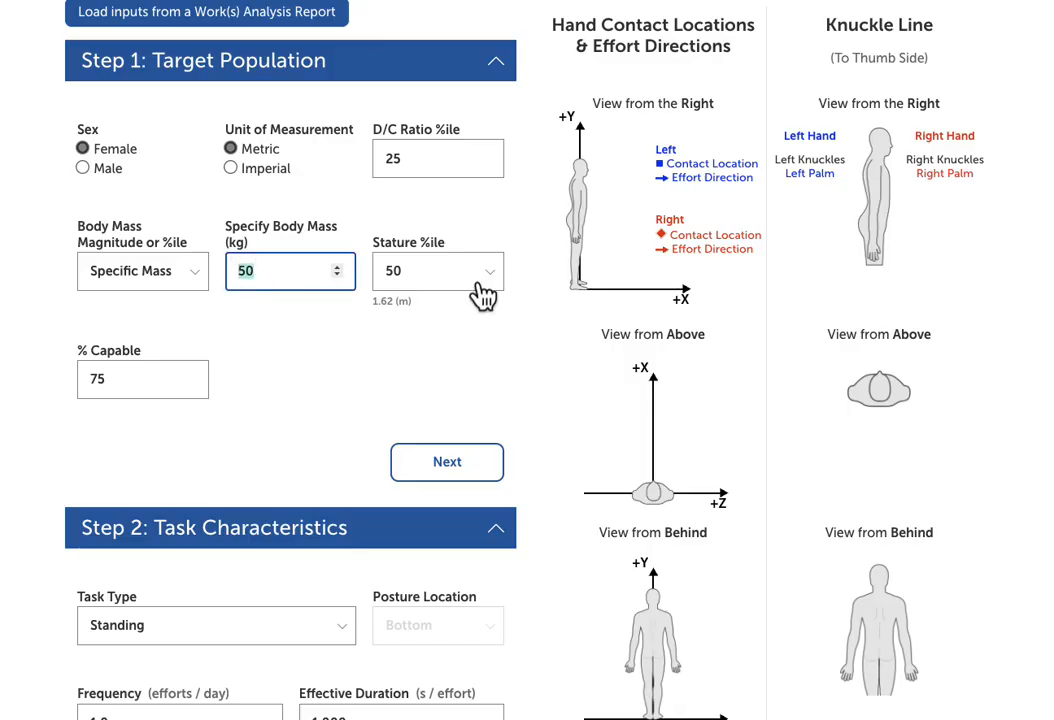
type("100")
key("Tab")
- Return the body mass from a specific mass to the 50th percentile
left_click(155, 280)
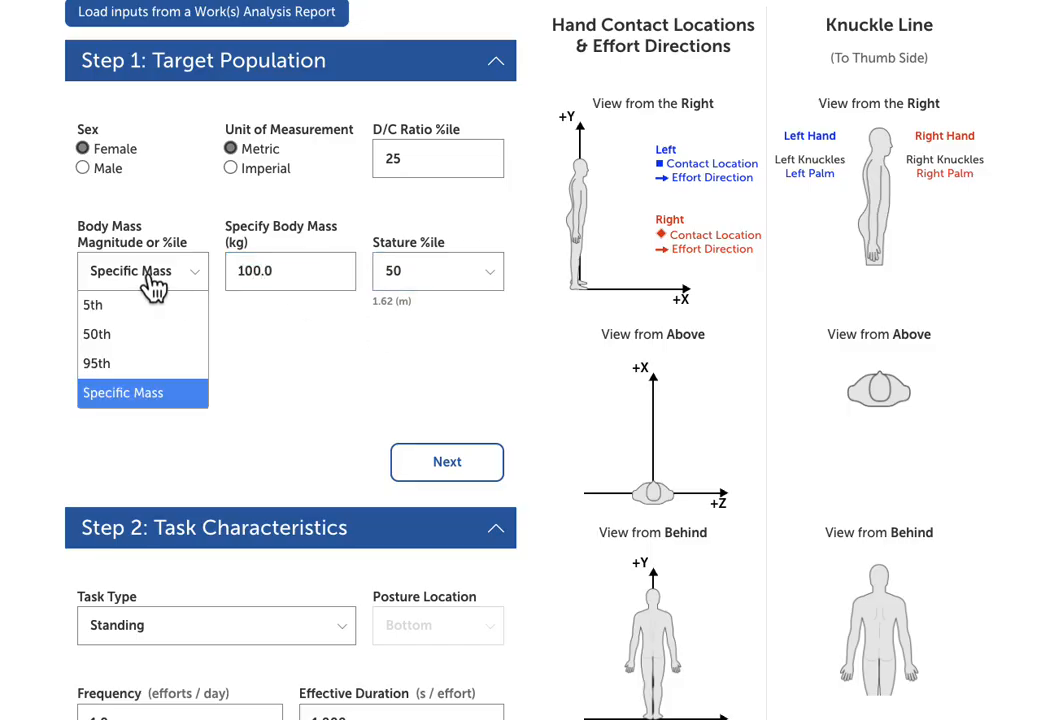
left_click(152, 335)
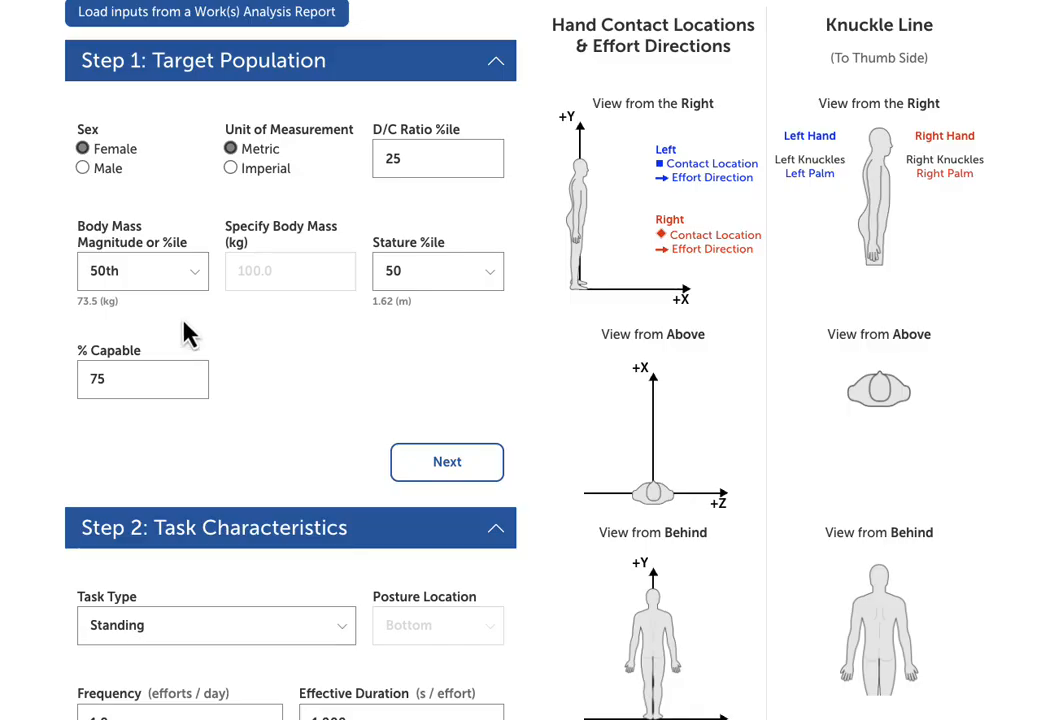
left_click(150, 272)
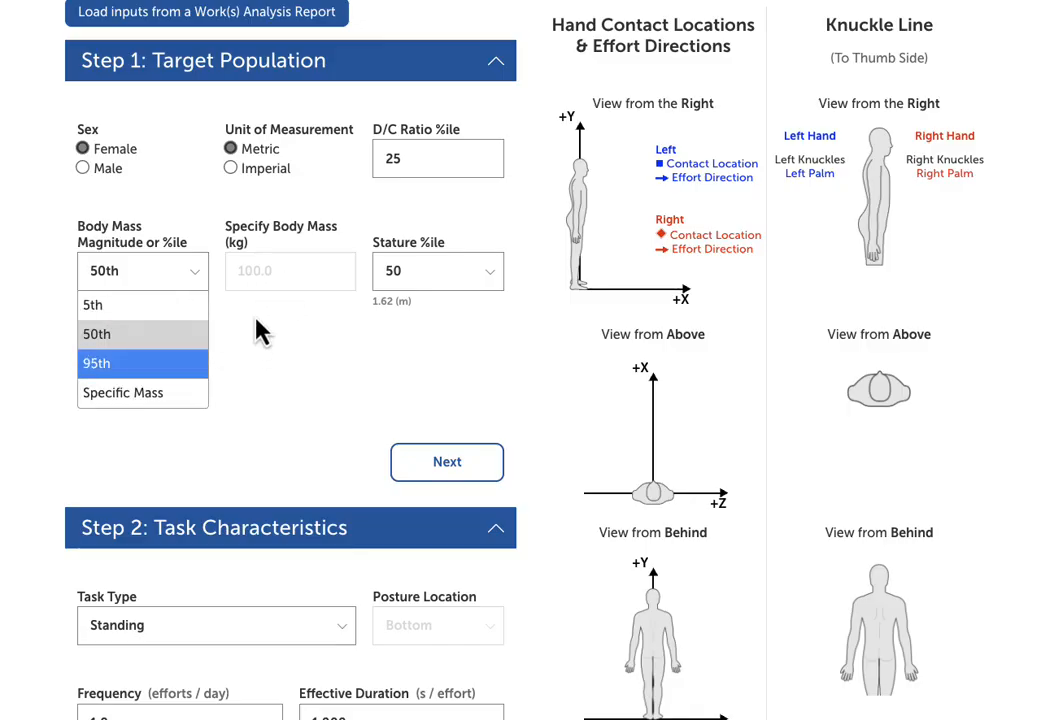
left_click(140, 338)
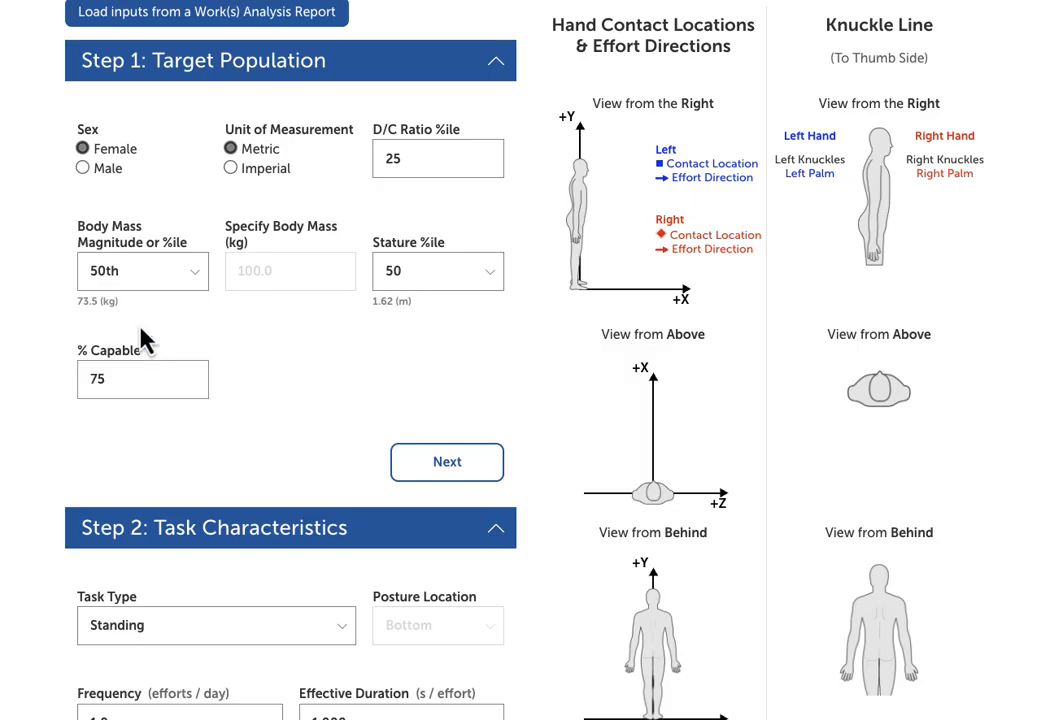
- Try the 5th and 95th percentiles for stature and return it to the 50th
left_click(428, 281)
left_click(410, 304)
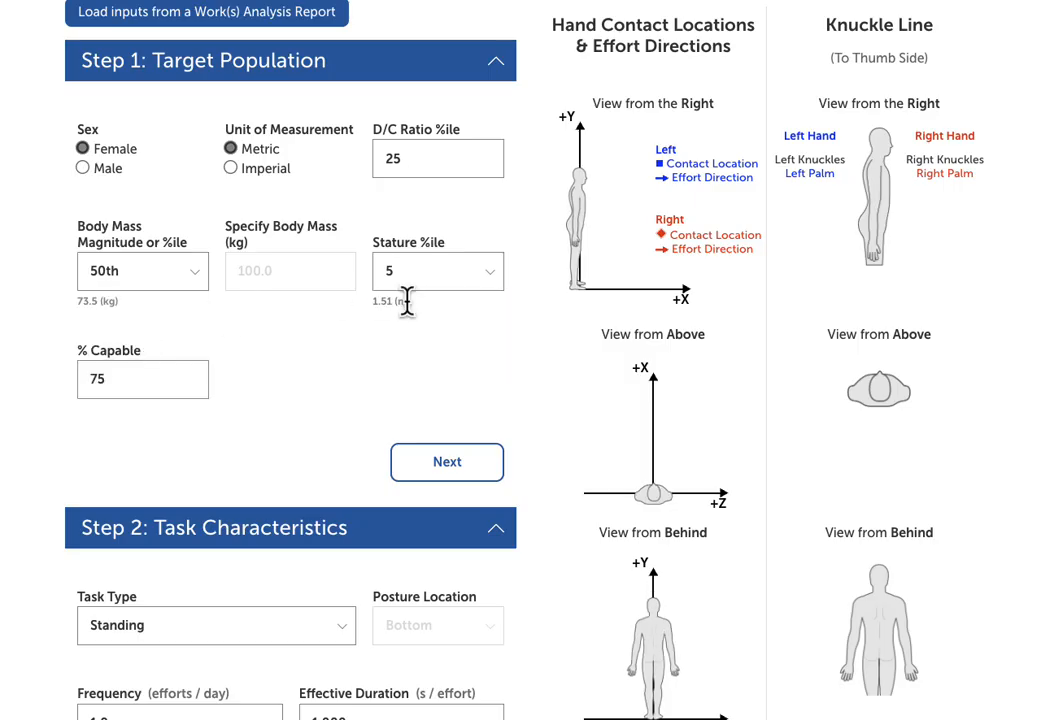
left_click(445, 283)
left_click(403, 366)
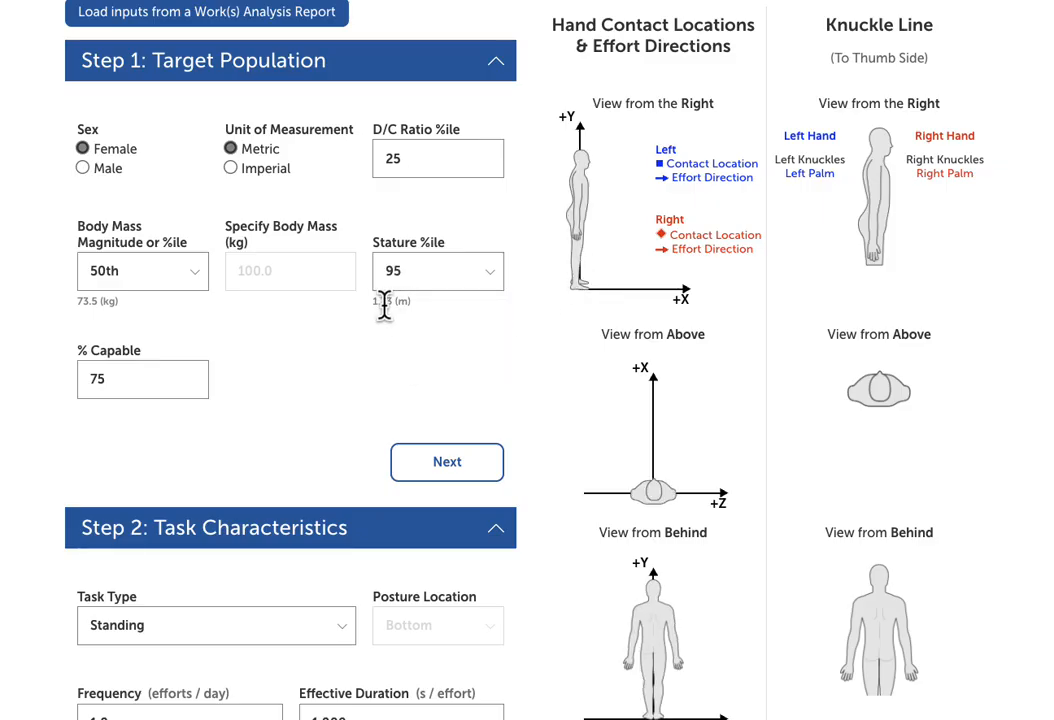
left_click(414, 280)
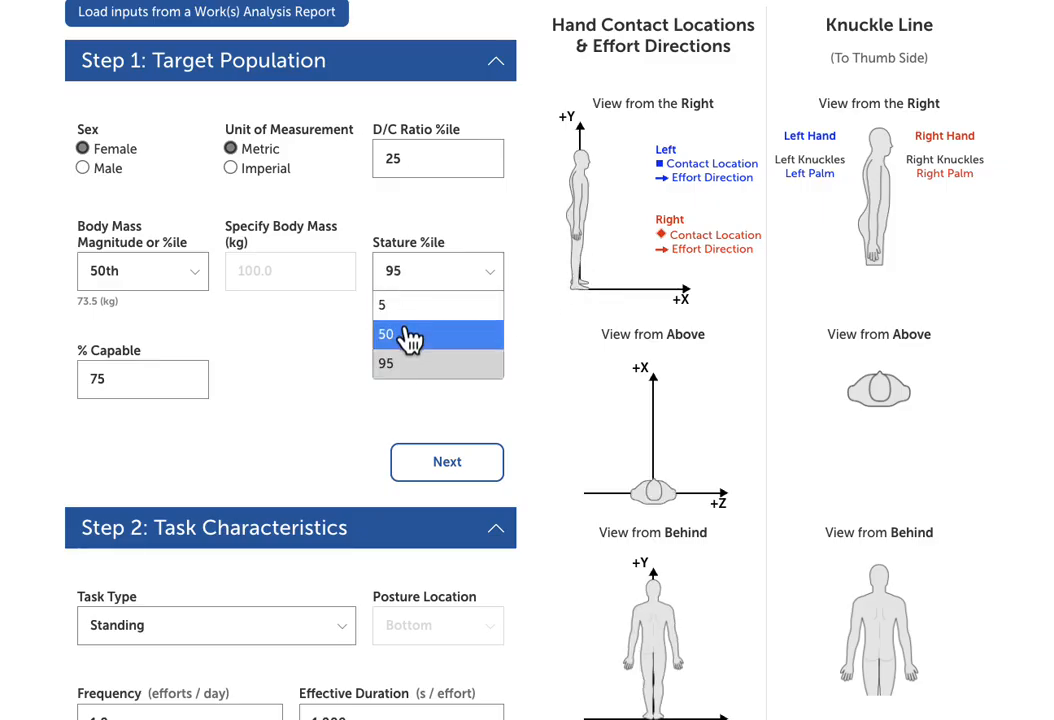
left_click(412, 336)
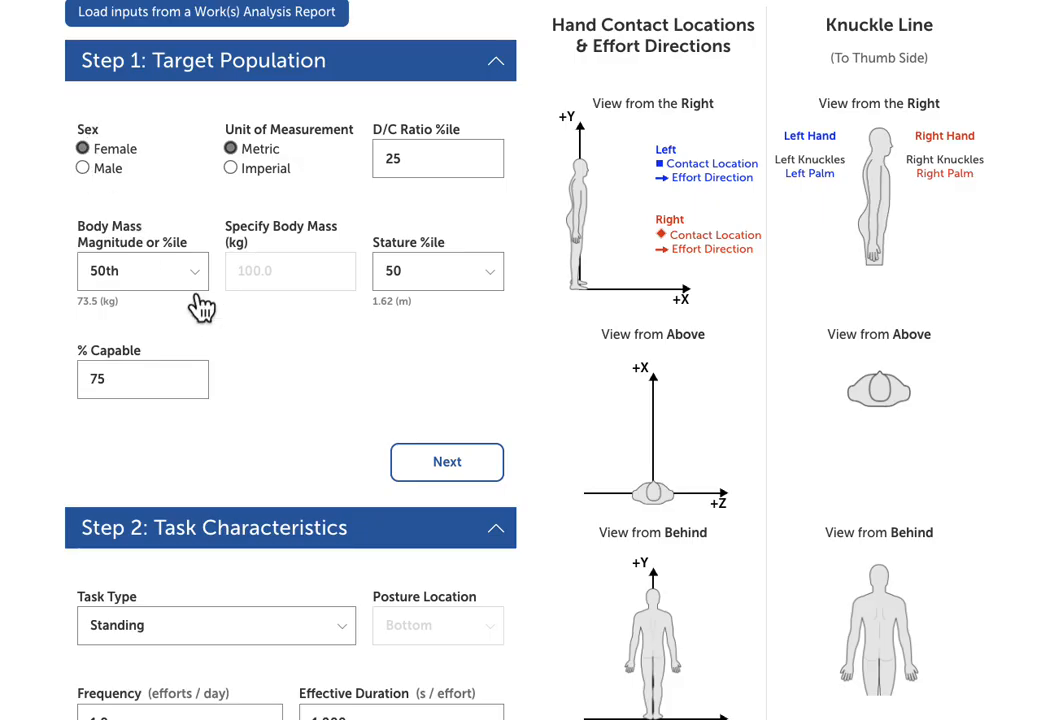
- Try Seated (90° knee/hip) as the task type in the task characteristics and return it to Standing
scroll(205, 320, "down", 5)
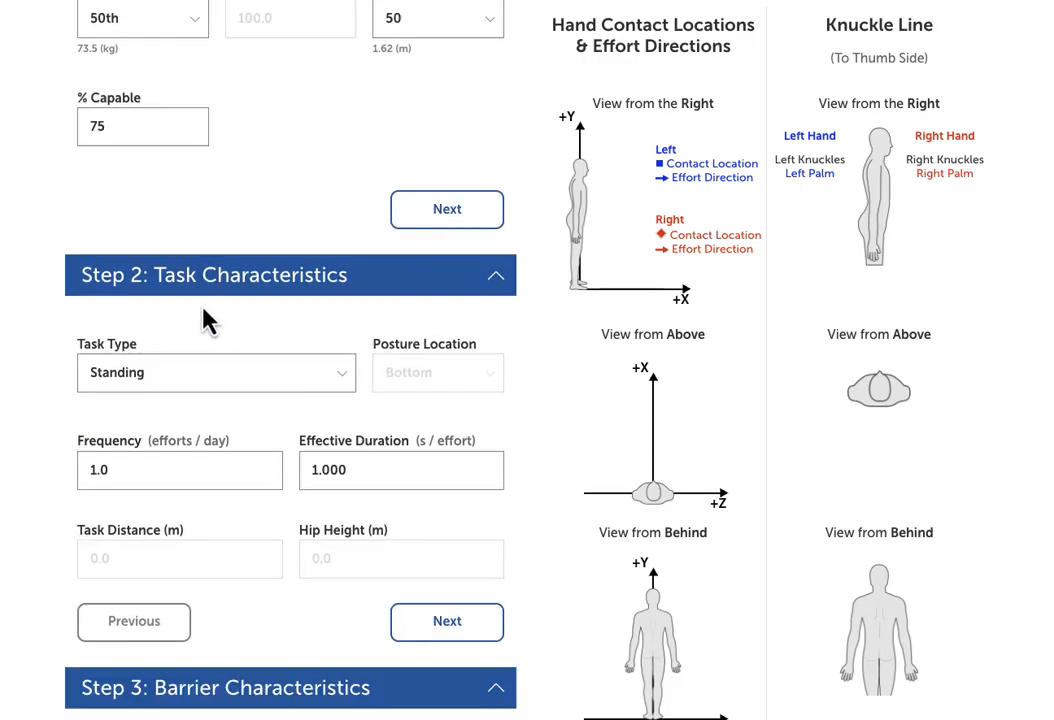
scroll(205, 320, "up", 1)
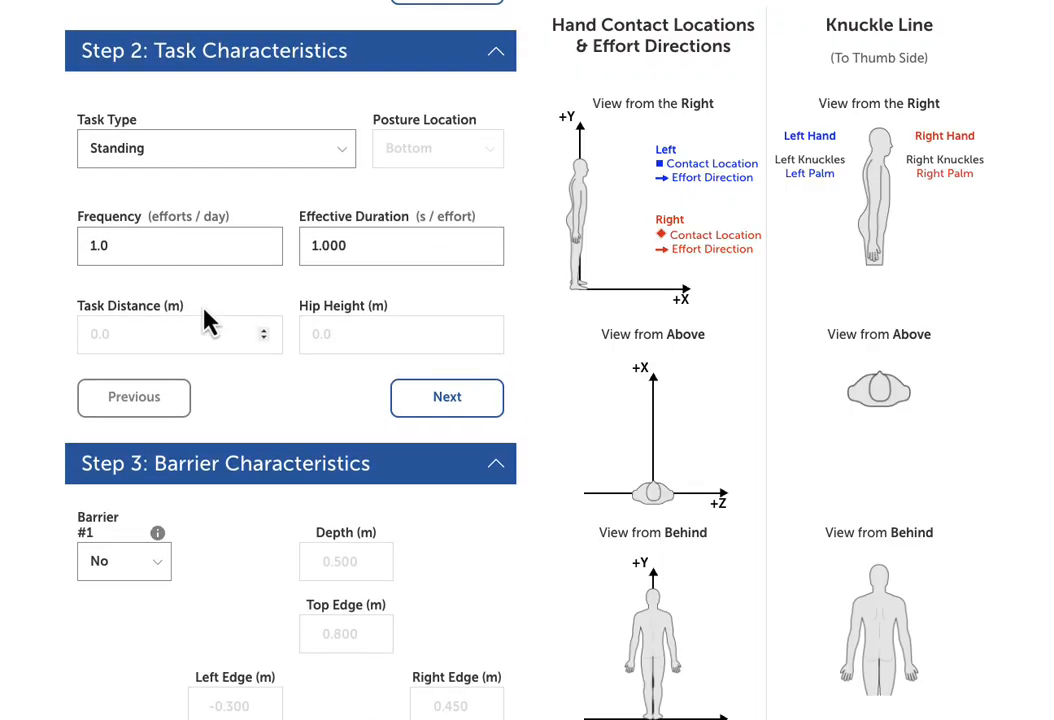
left_click(195, 155)
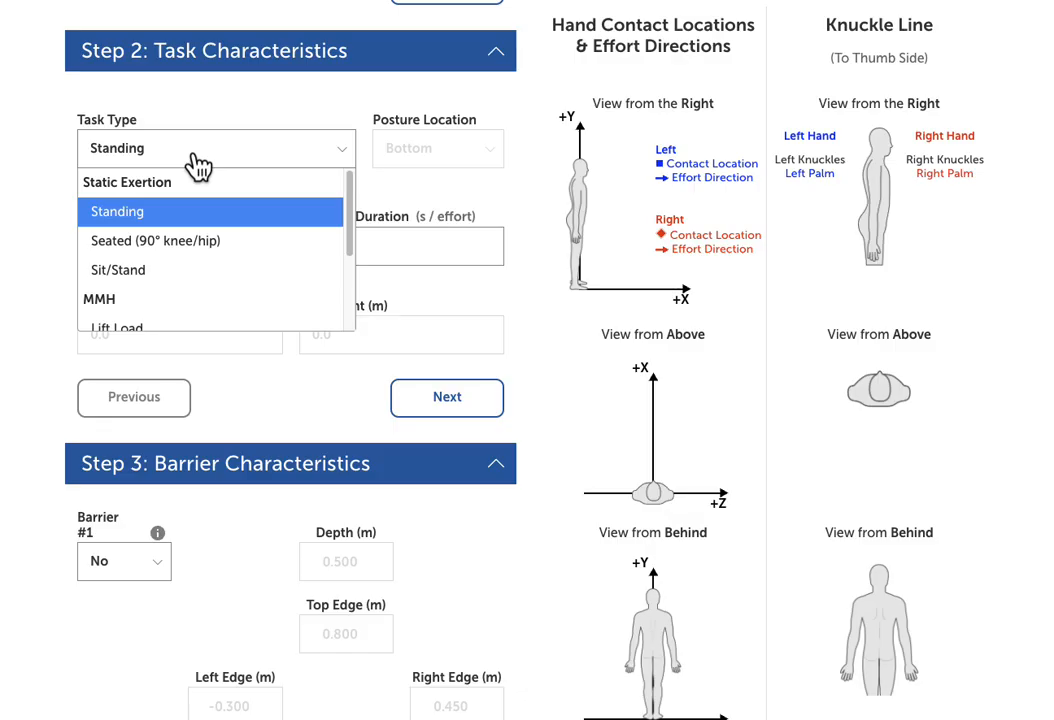
left_click(103, 248)
left_click(140, 152)
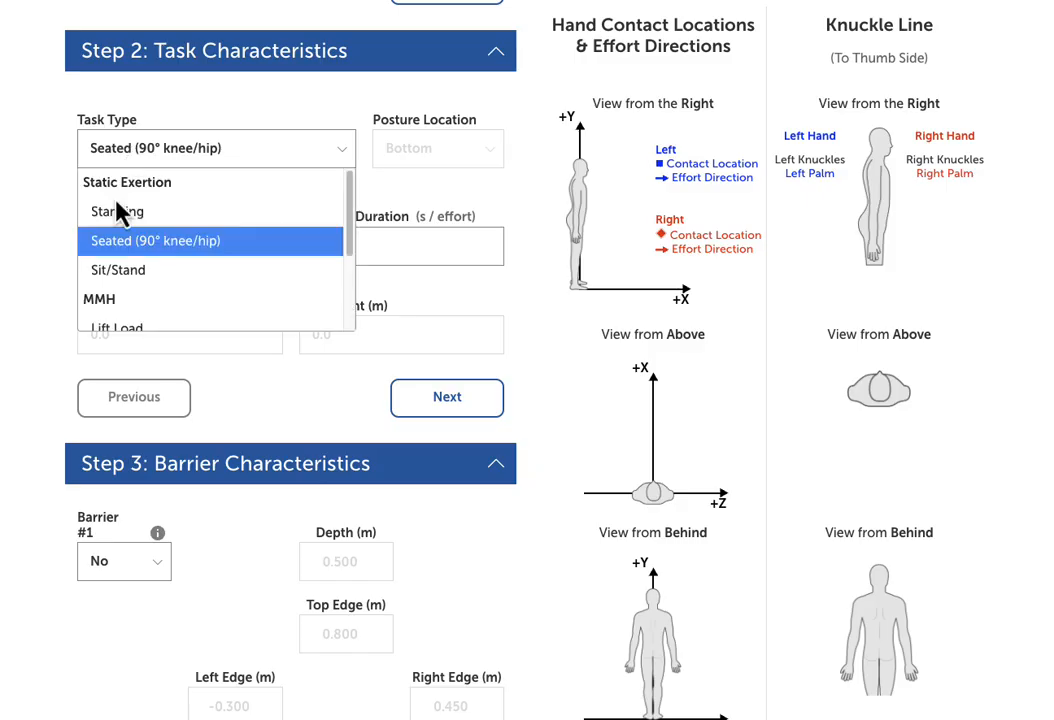
left_click(104, 211)
- Examine the static exertion and MMH options offered as task types in the task characteristics
left_click(145, 148)
scroll(230, 290, "down", 3)
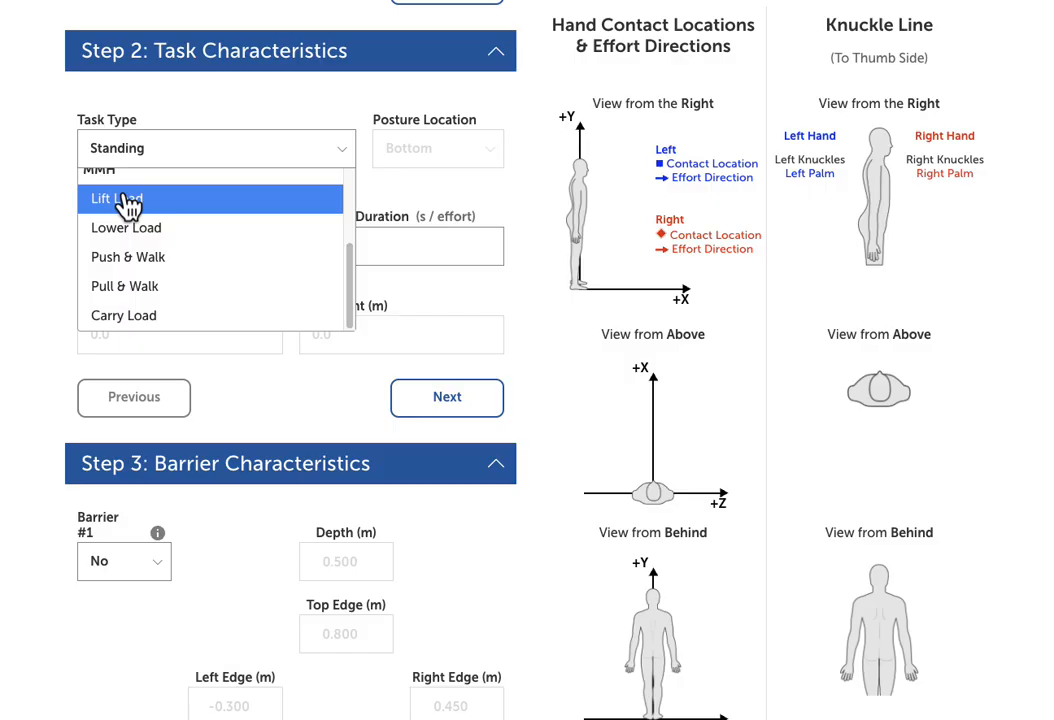
scroll(144, 224, "up", 3)
left_click(142, 218)
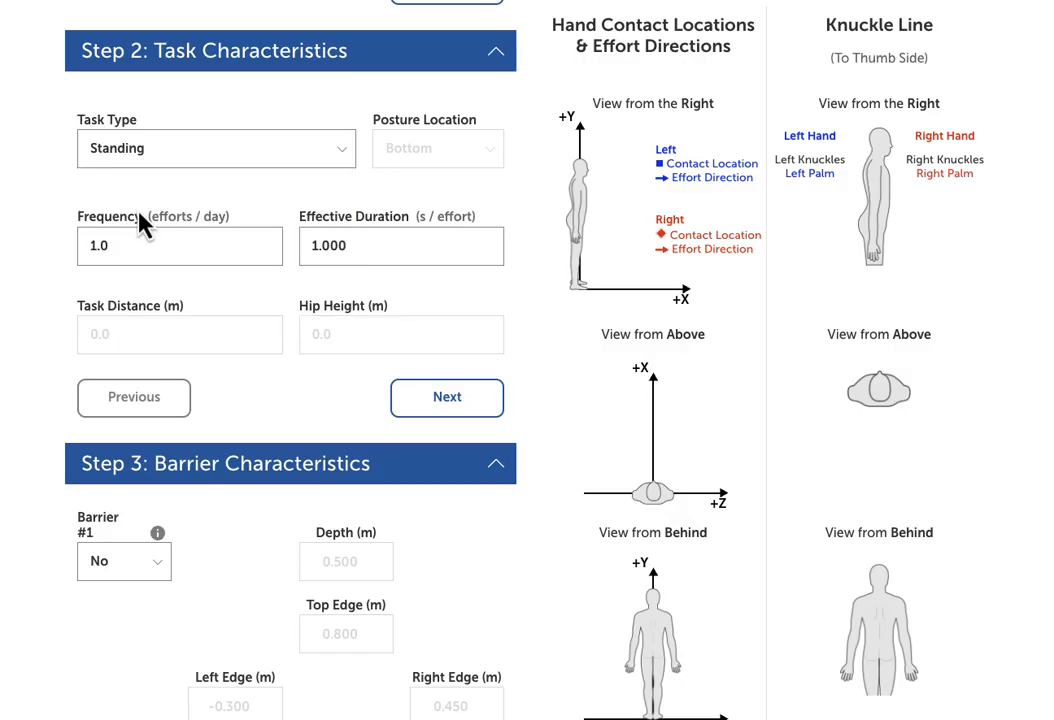
left_click(158, 156)
scroll(158, 226, "down", 3)
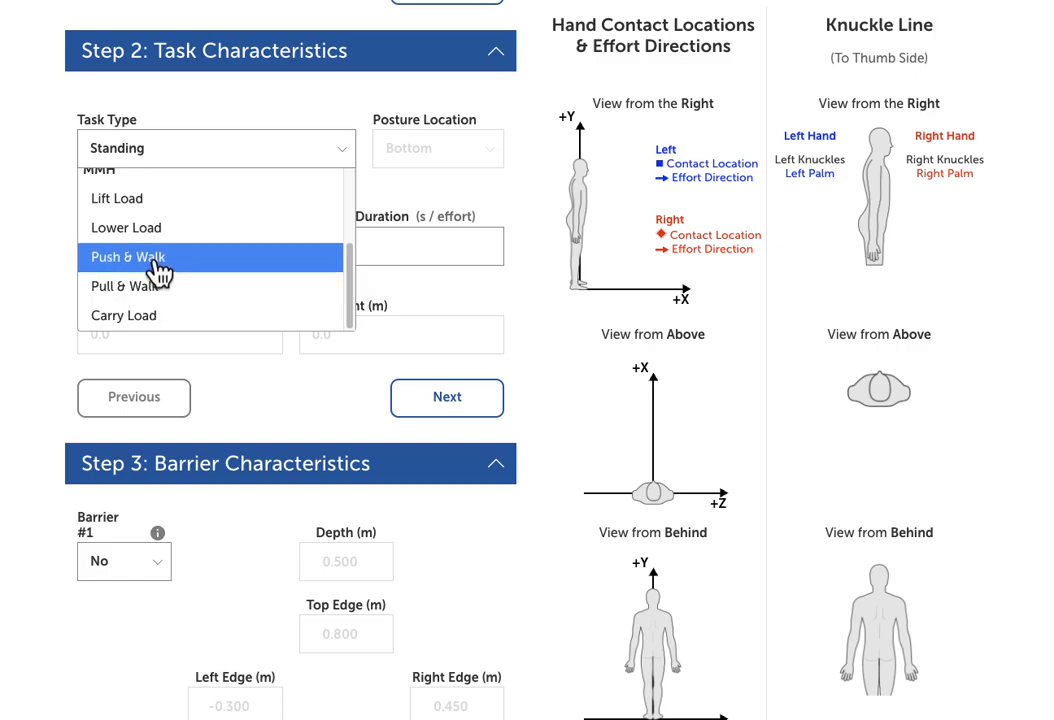
scroll(169, 281, "down", 1)
scroll(175, 289, "up", 3)
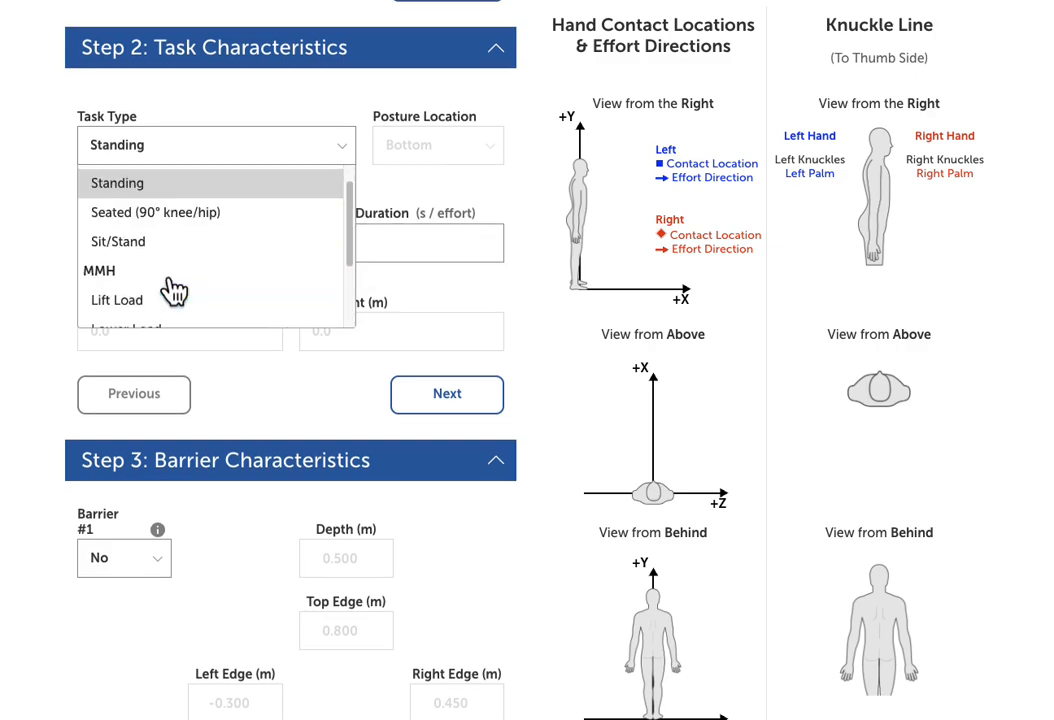
left_click(139, 195)
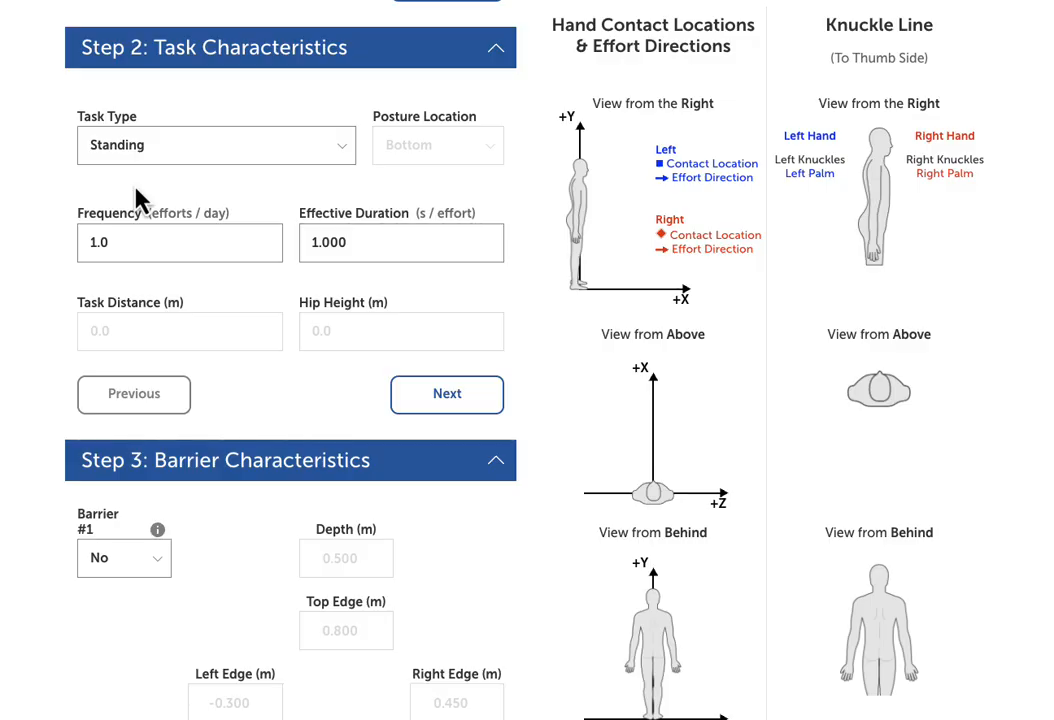
left_click(155, 148)
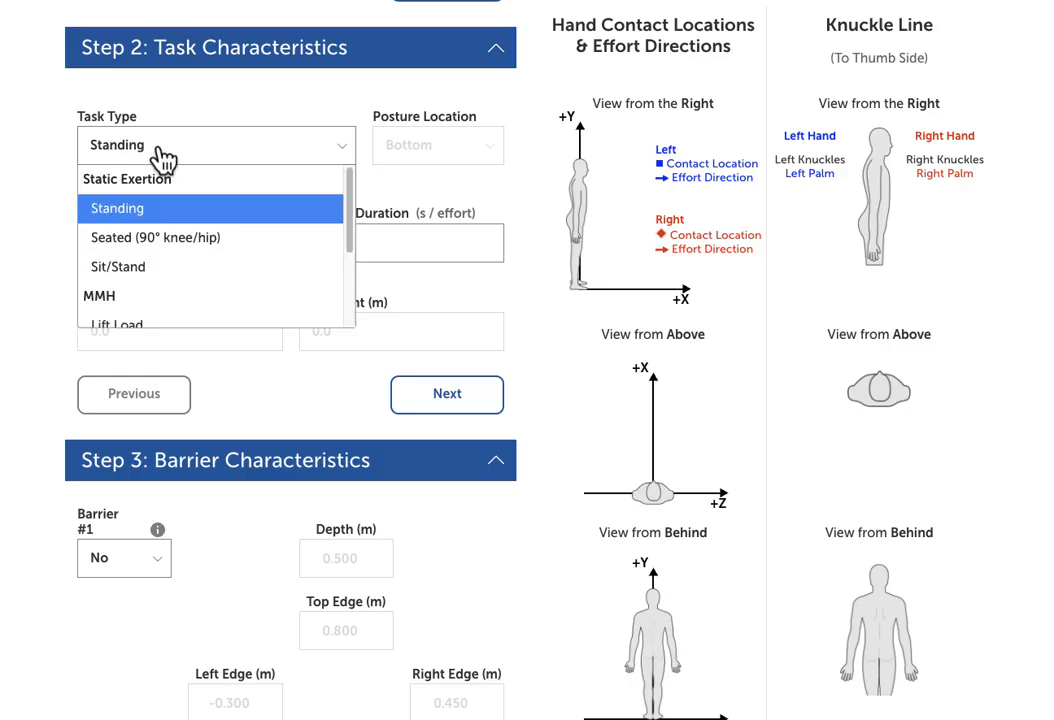
left_click(175, 158)
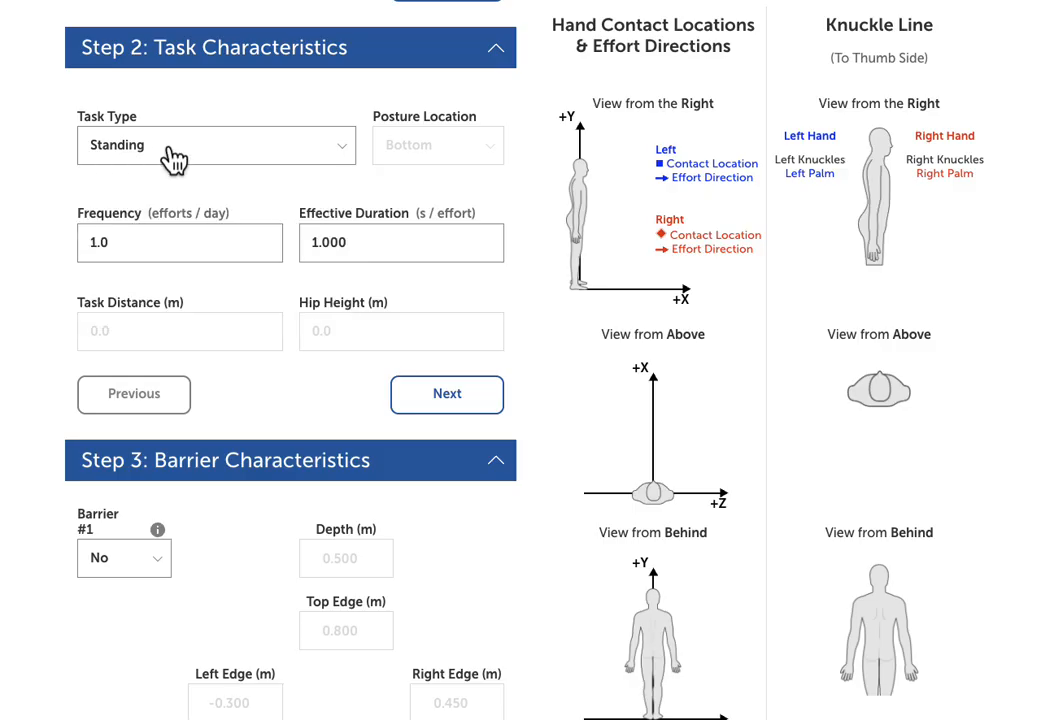
- Switch the task type from static exertion to the MMH option Lift Load
left_click(175, 158)
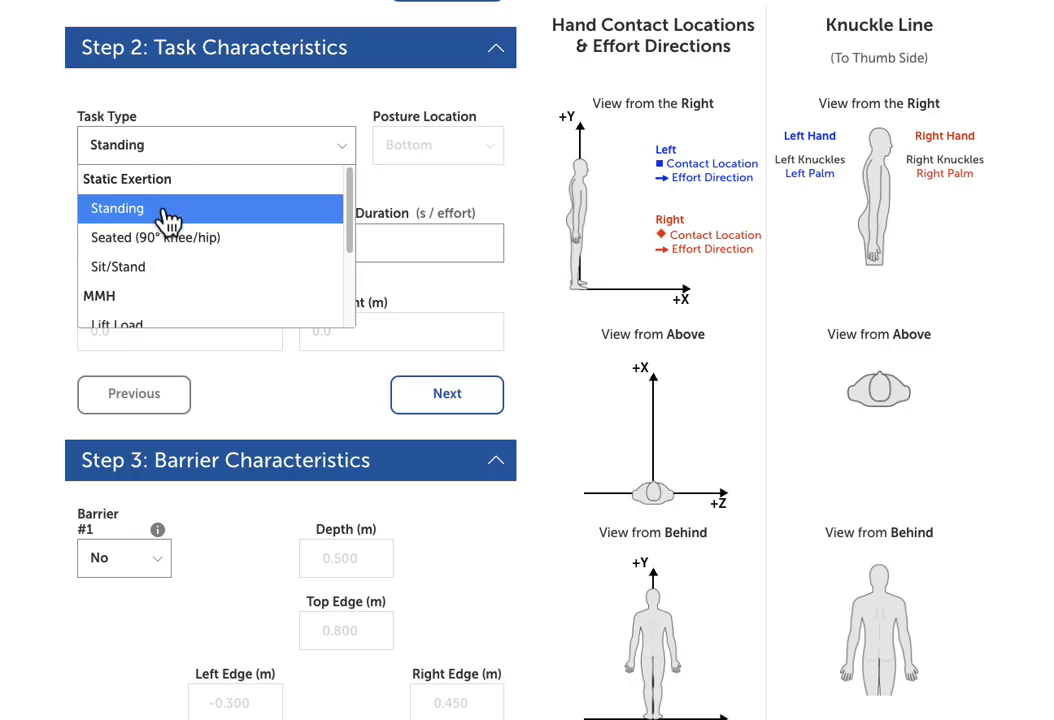
scroll(140, 300, "down", 1)
left_click(146, 302)
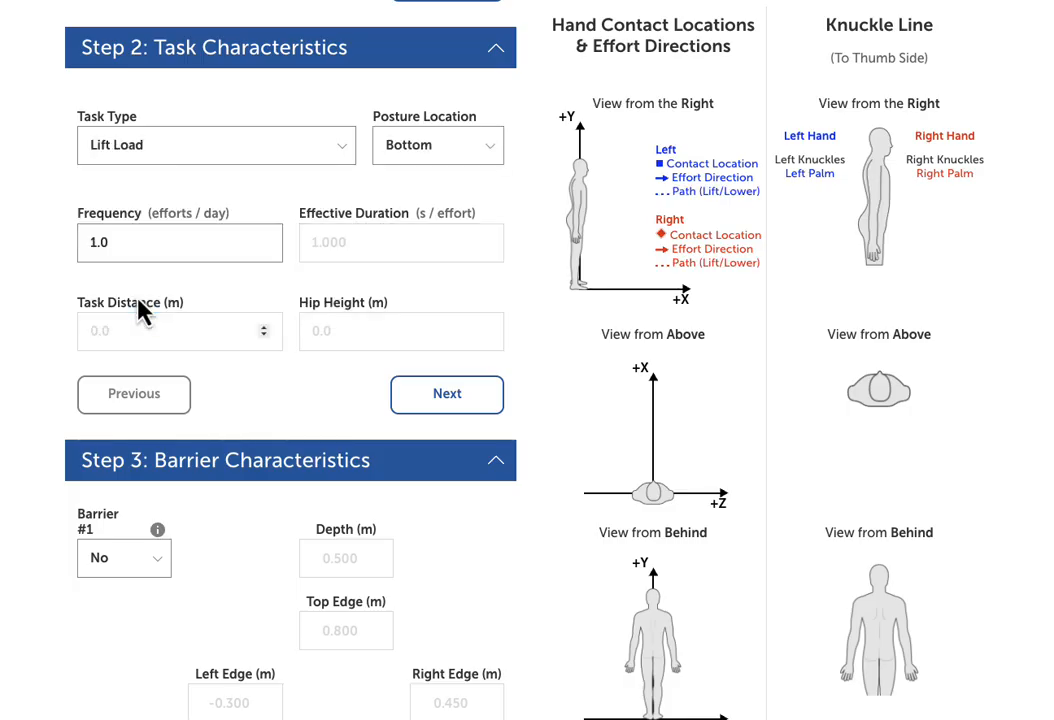
- Try Top as the posture location for the lift task and return it to Bottom
left_click(441, 160)
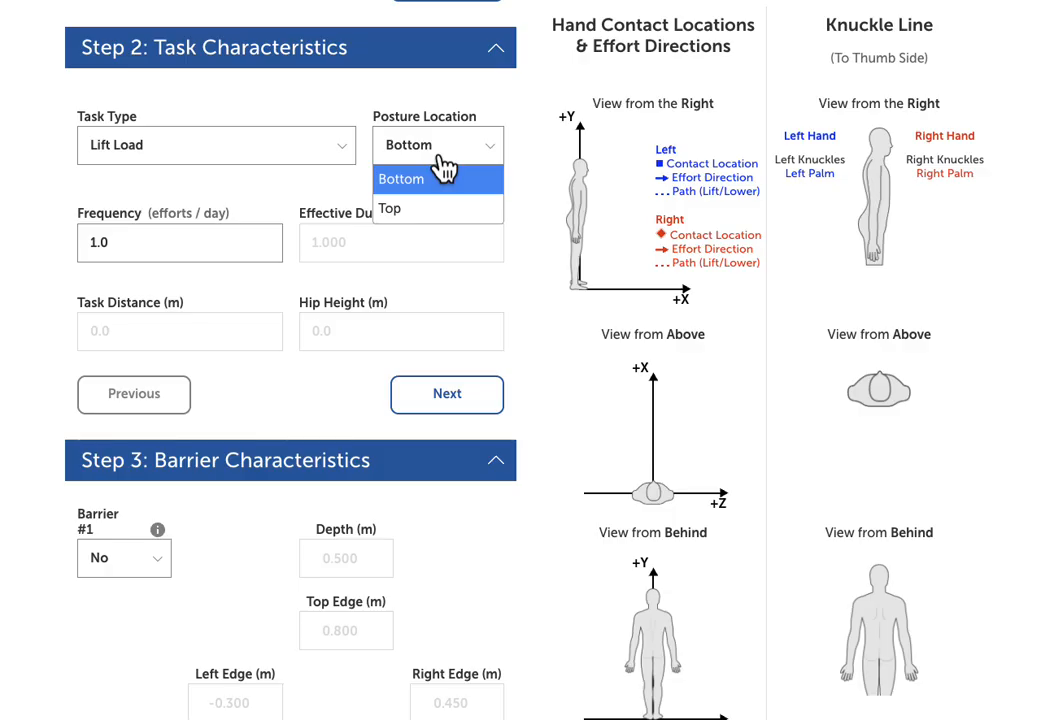
left_click(417, 212)
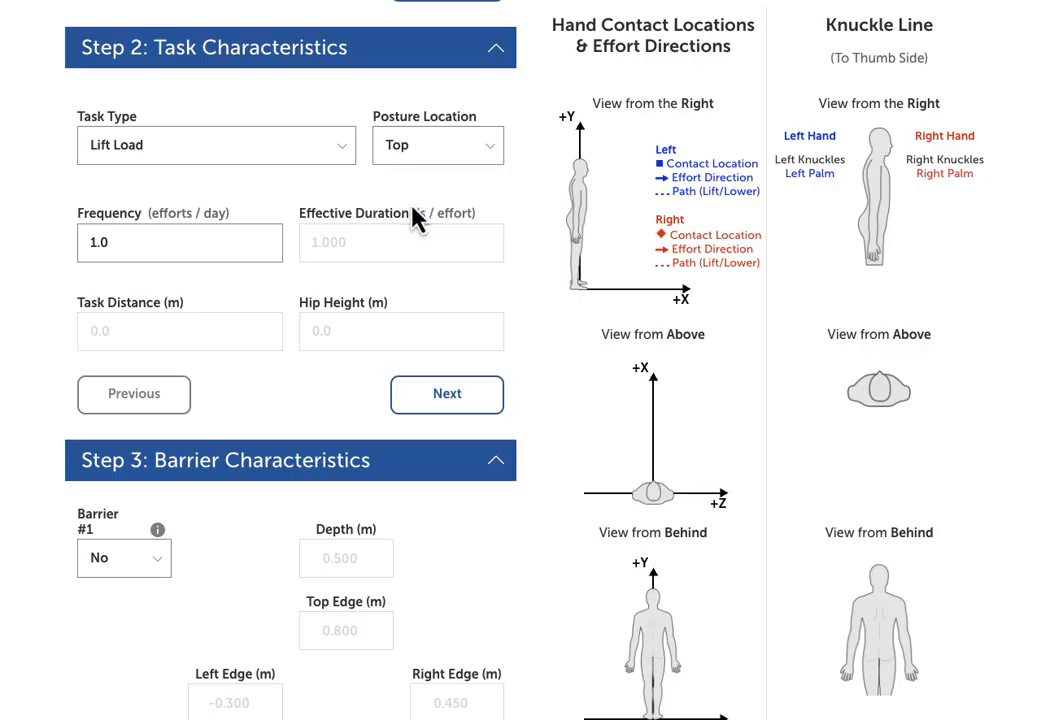
left_click(396, 148)
left_click(405, 180)
- Return the task type from Lift Load to Standing
left_click(336, 146)
scroll(193, 213, "up", 2)
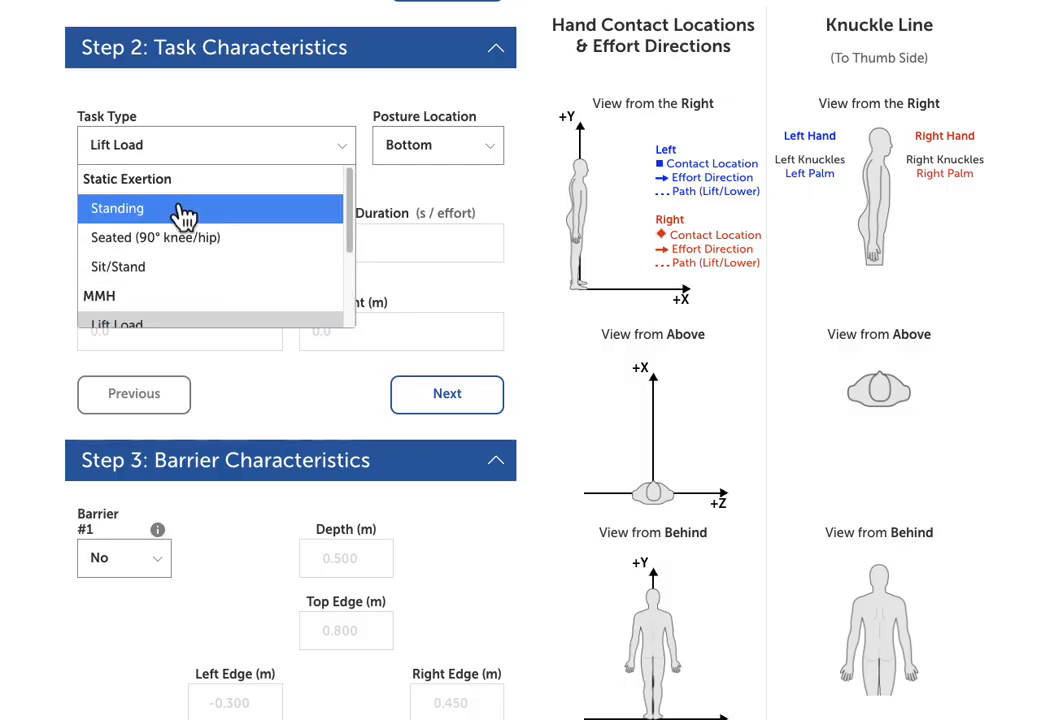
left_click(159, 216)
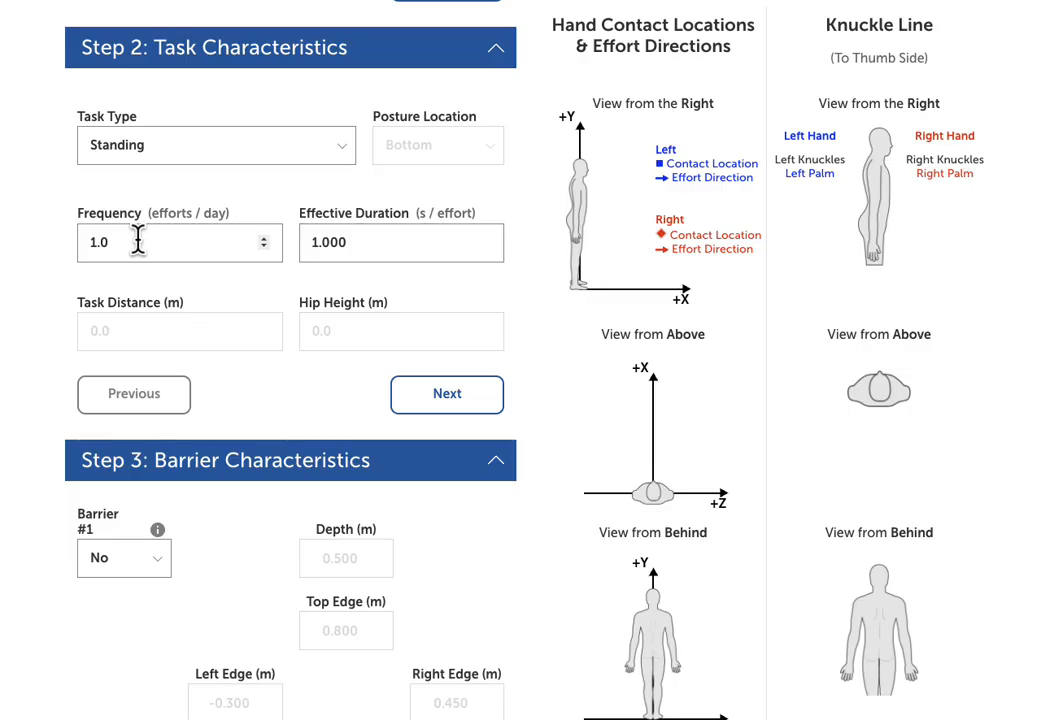
- Set the task frequency to 420 efforts per day
left_click_drag(138, 241, 75, 240)
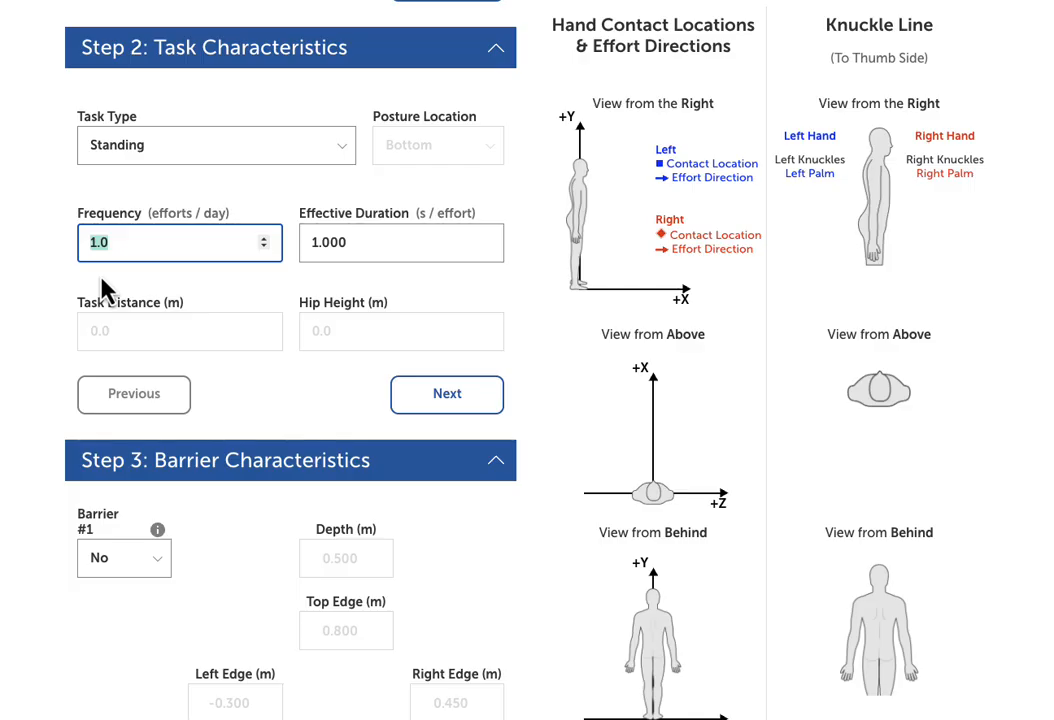
type("420")
key("Tab")
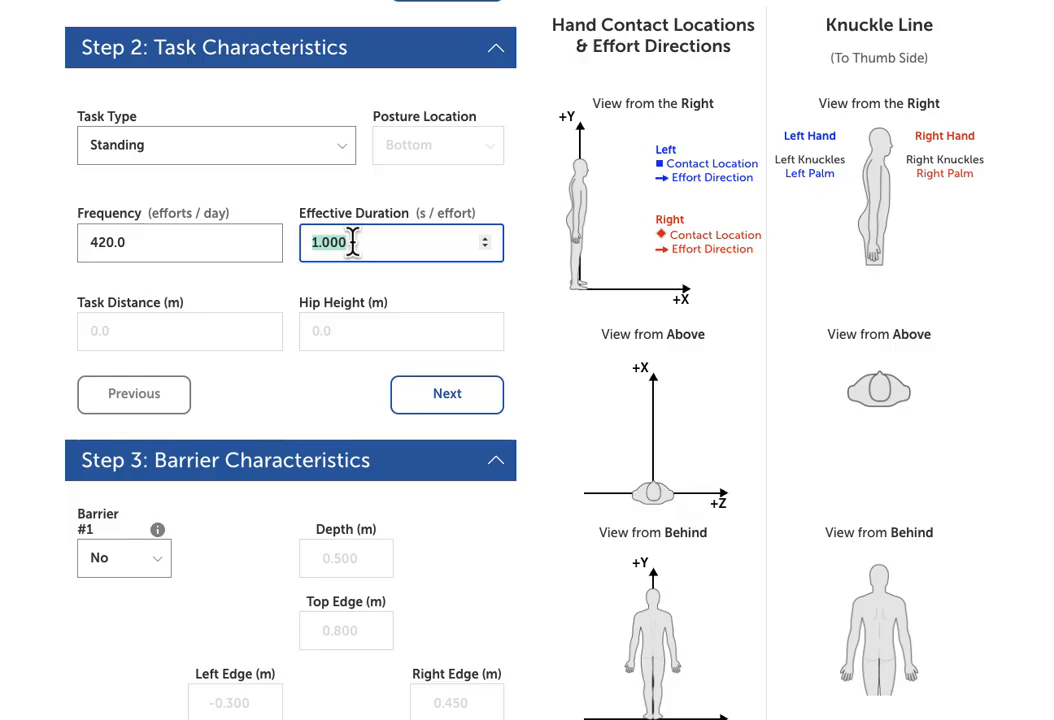
- Try Push & Walk as the task type in the task characteristics and return it to Standing
left_click(200, 145)
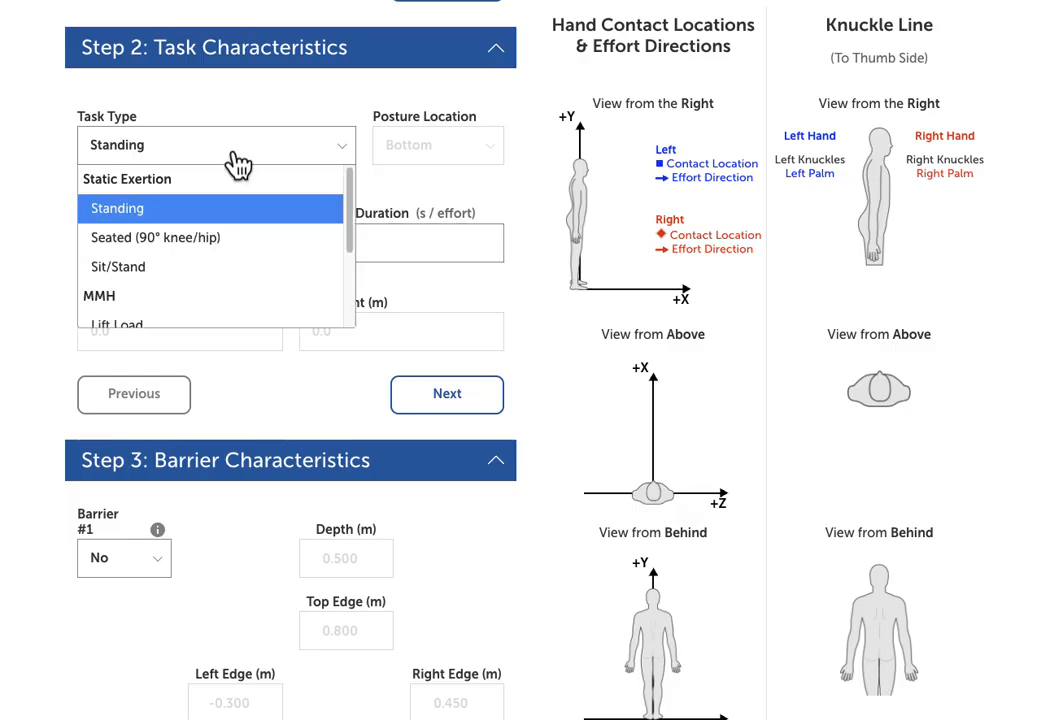
scroll(155, 255, "down", 2)
left_click(150, 255)
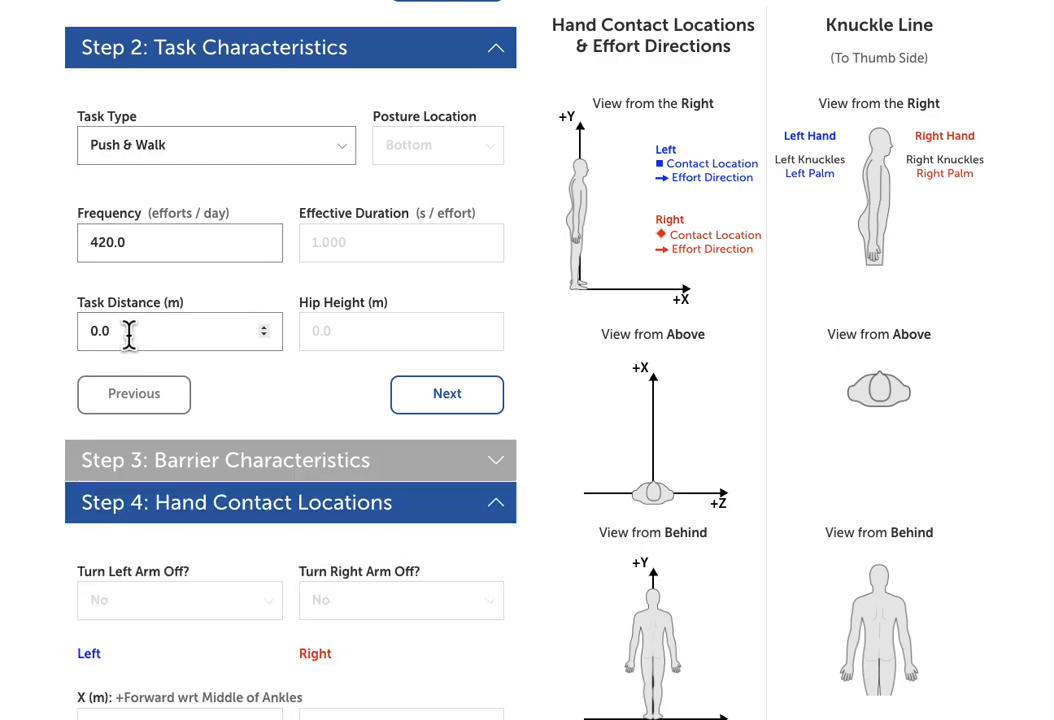
left_click(222, 152)
scroll(200, 207, "up", 6)
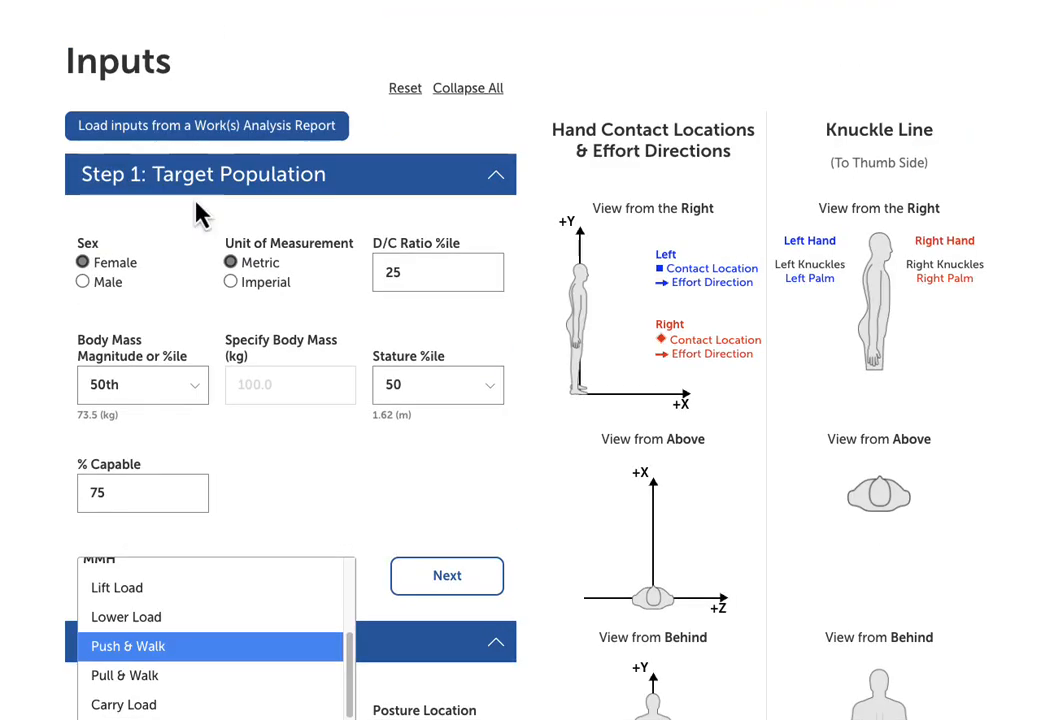
scroll(240, 420, "down", 6)
scroll(230, 215, "up", 1)
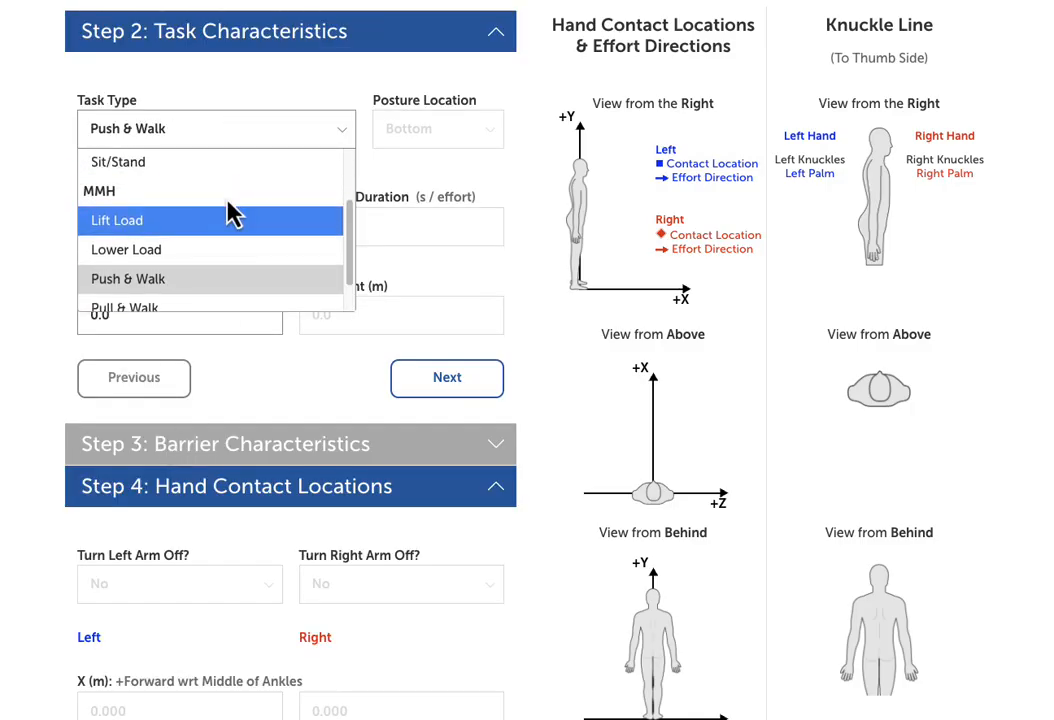
scroll(230, 215, "up", 2)
left_click(160, 193)
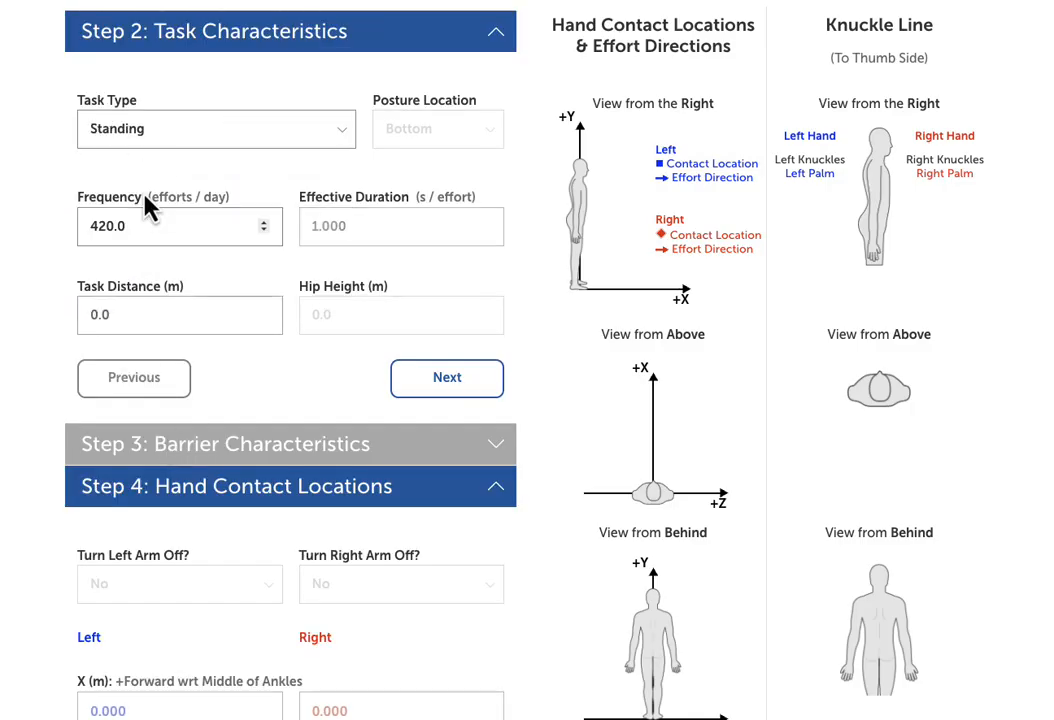
- Try Sit/Stand as the task type in the task characteristics and return it to Standing
left_click(148, 148)
scroll(172, 238, "down", 2)
scroll(172, 238, "up", 1)
left_click(172, 162)
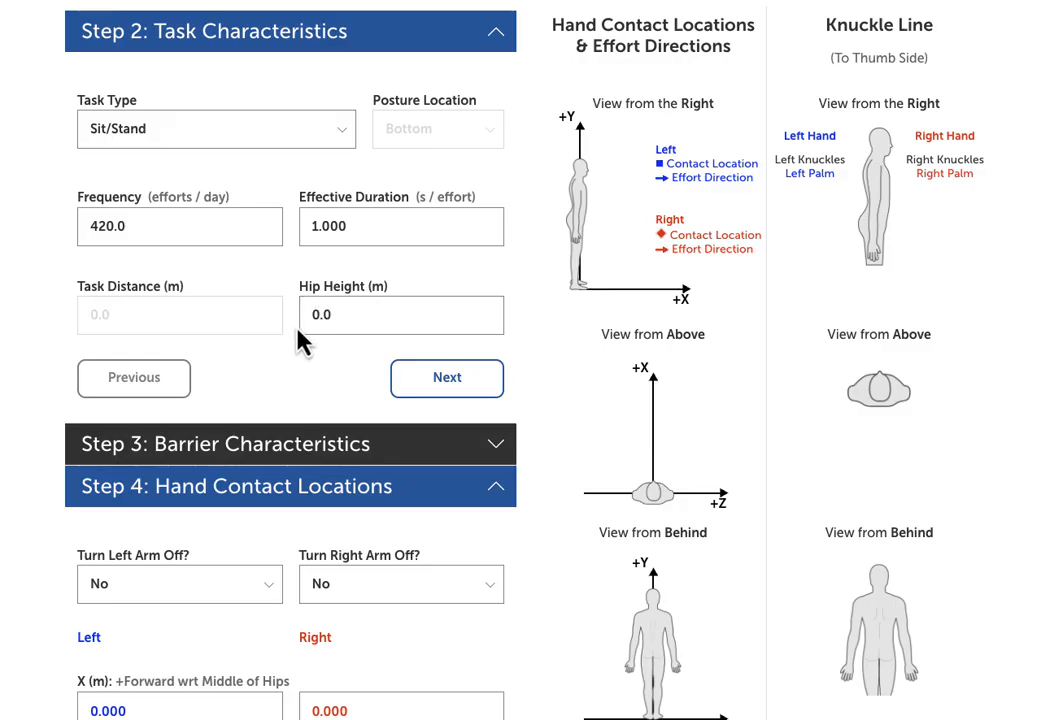
scroll(175, 221, "up", 1)
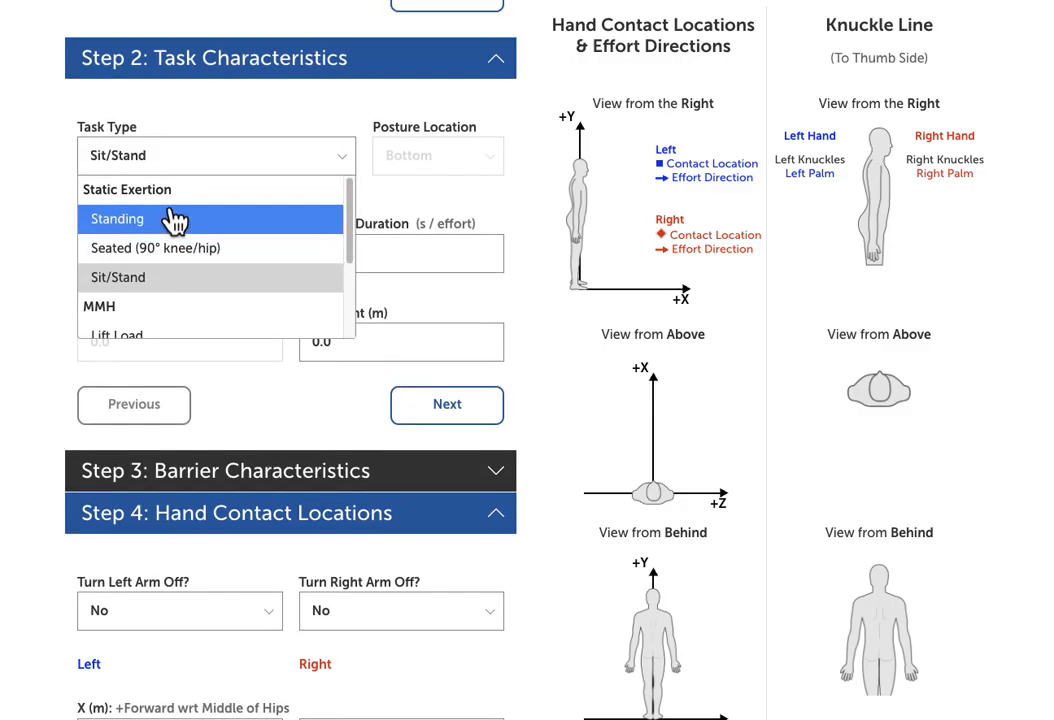
left_click(155, 220)
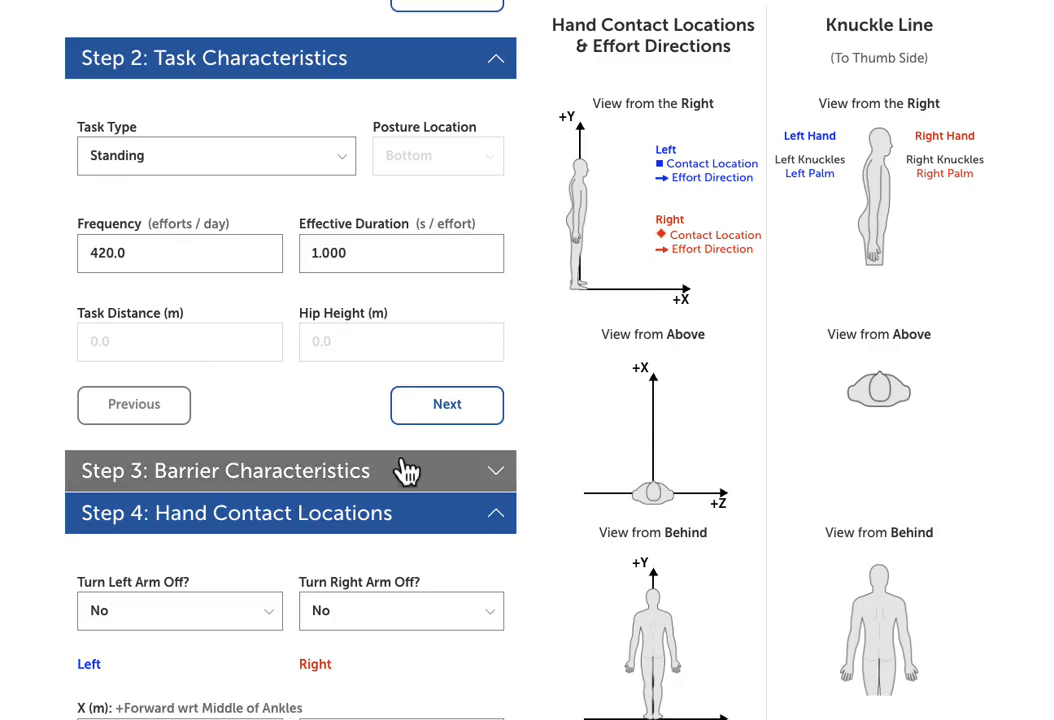
- Advance to the barrier characteristics and enable Barrier #1
left_click(435, 419)
scroll(365, 369, "down", 4)
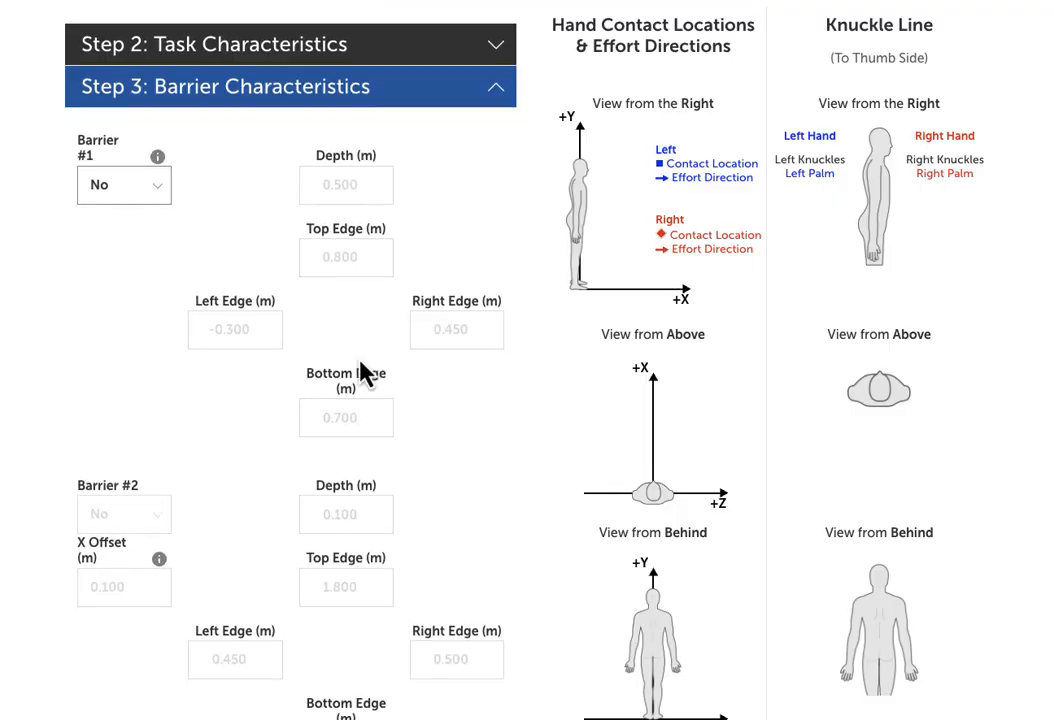
scroll(365, 372, "down", 1)
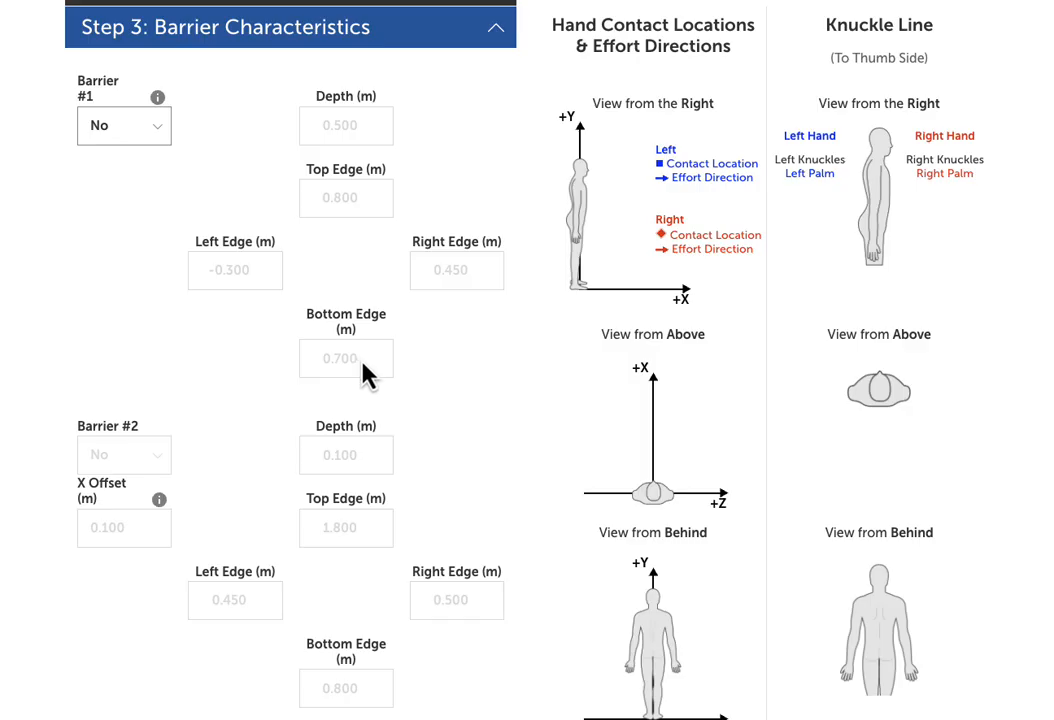
left_click(142, 140)
left_click(138, 159)
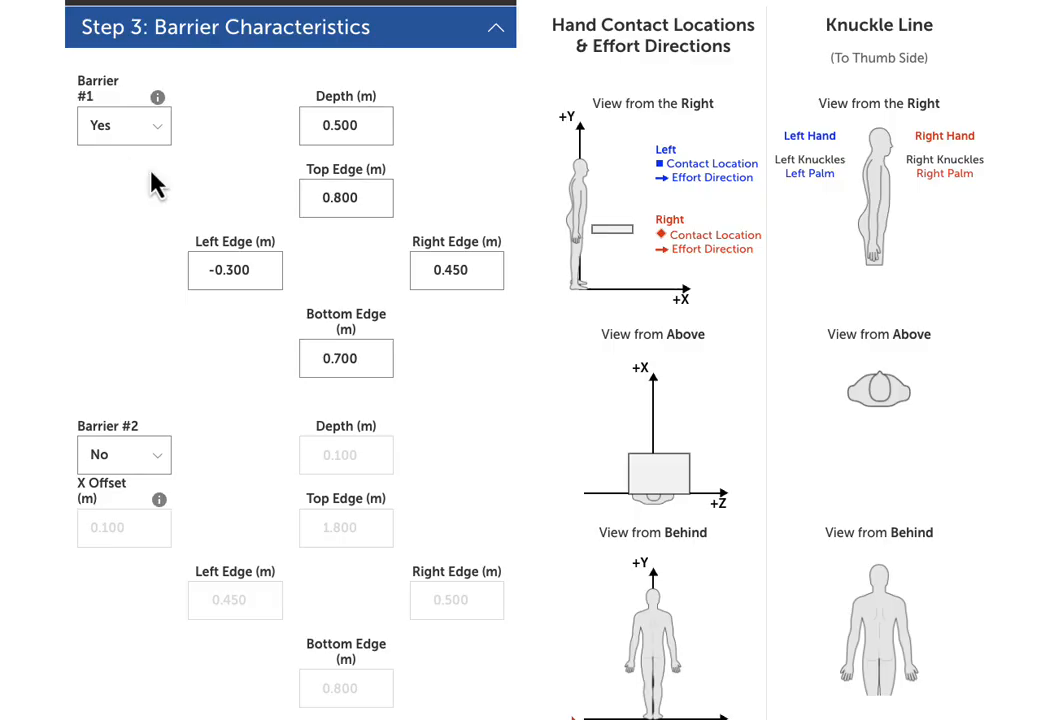
- Set Barrier #1's depth to 0.6 m and its top edge to 0.7 m
left_click_drag(367, 123, 311, 123)
type("0.6")
key("Tab")
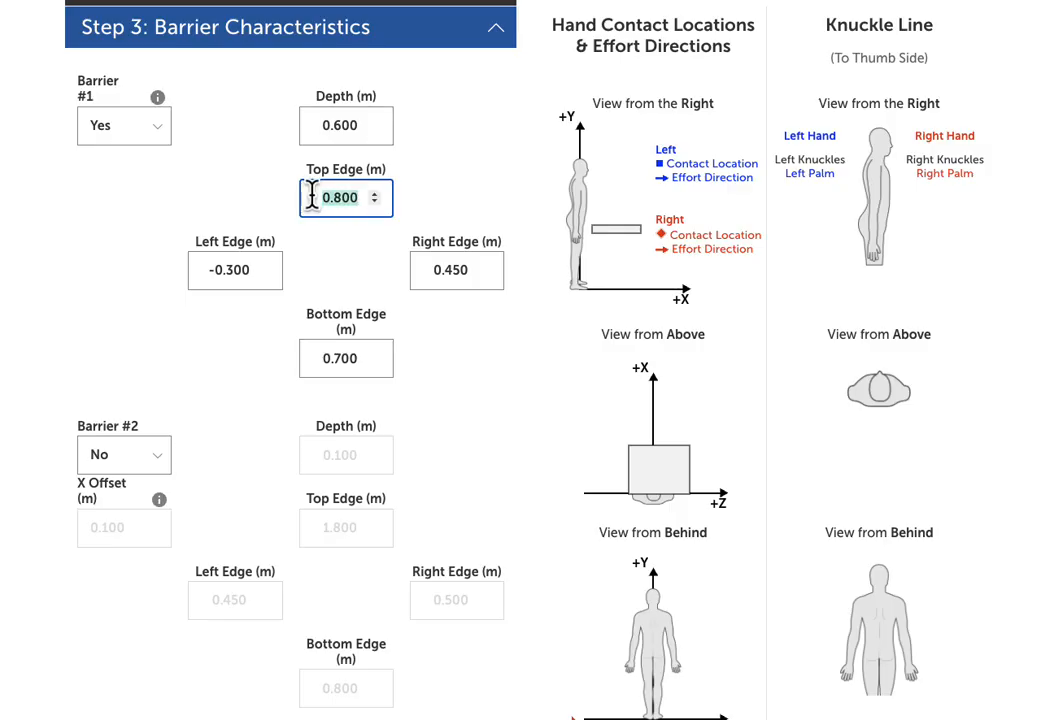
type("0.700")
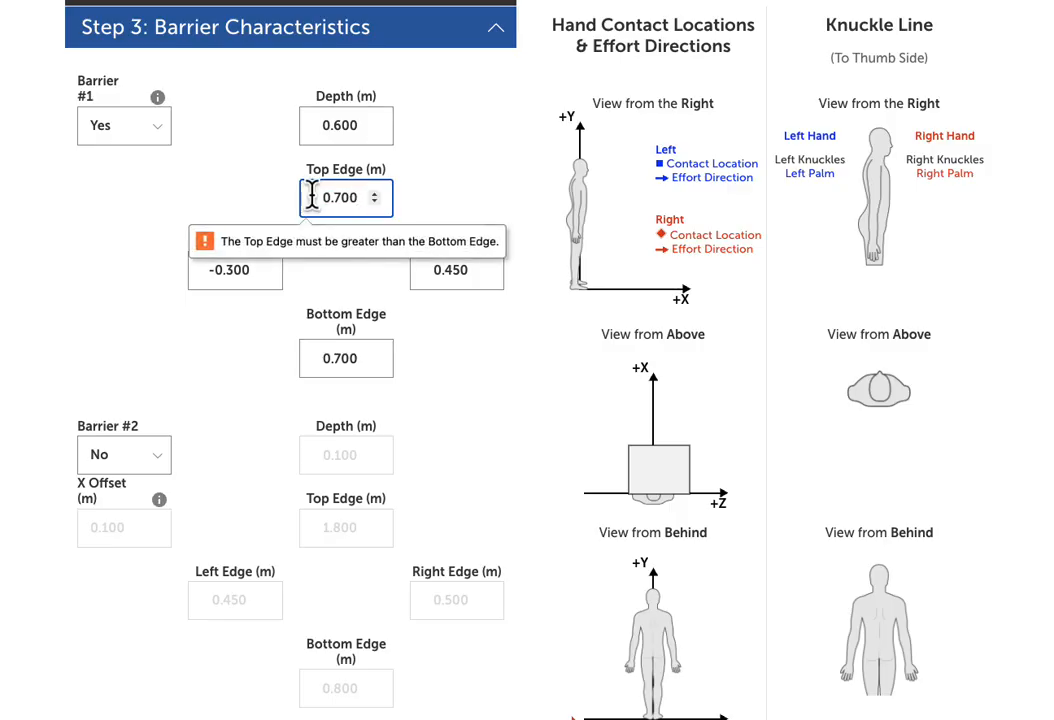
key("Tab")
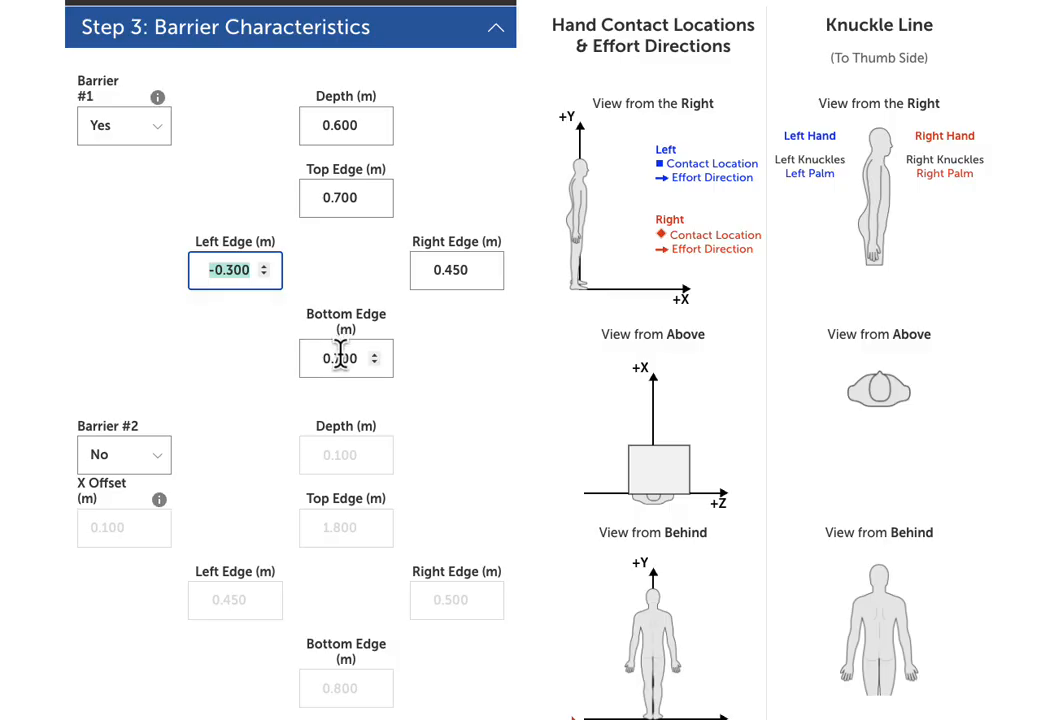
- Set Barrier #1's bottom edge to 0 m
left_click(310, 358)
type("0")
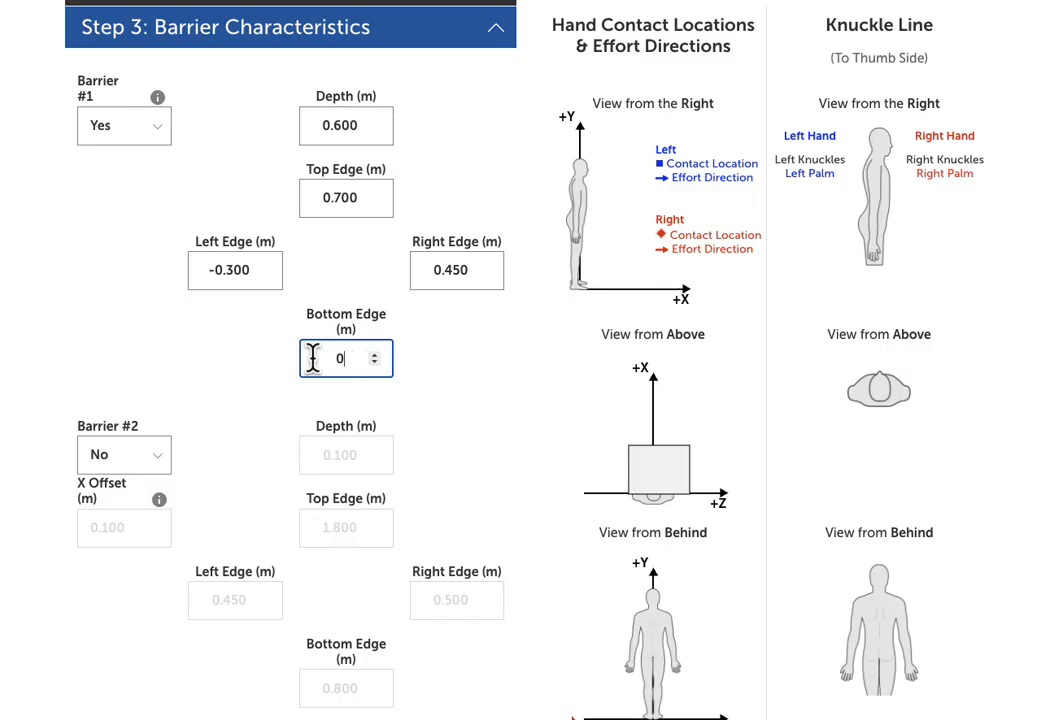
key("Tab")
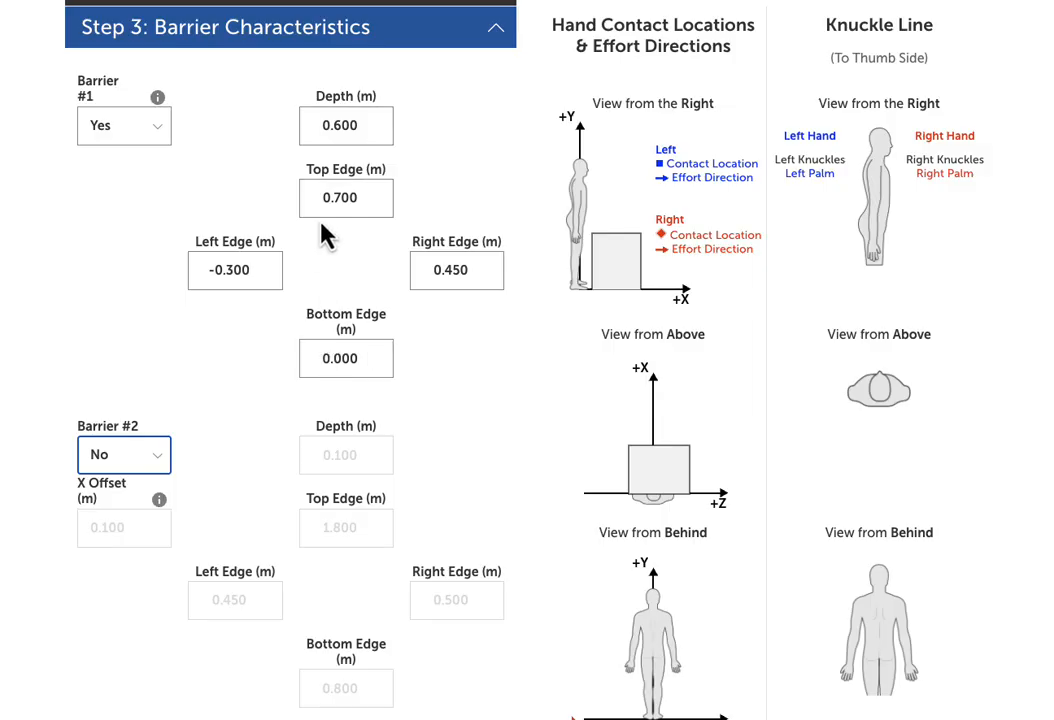
- Try a left edge of -2 m for Barrier #1 and settle on -0.5 m
left_click_drag(257, 269, 181, 277)
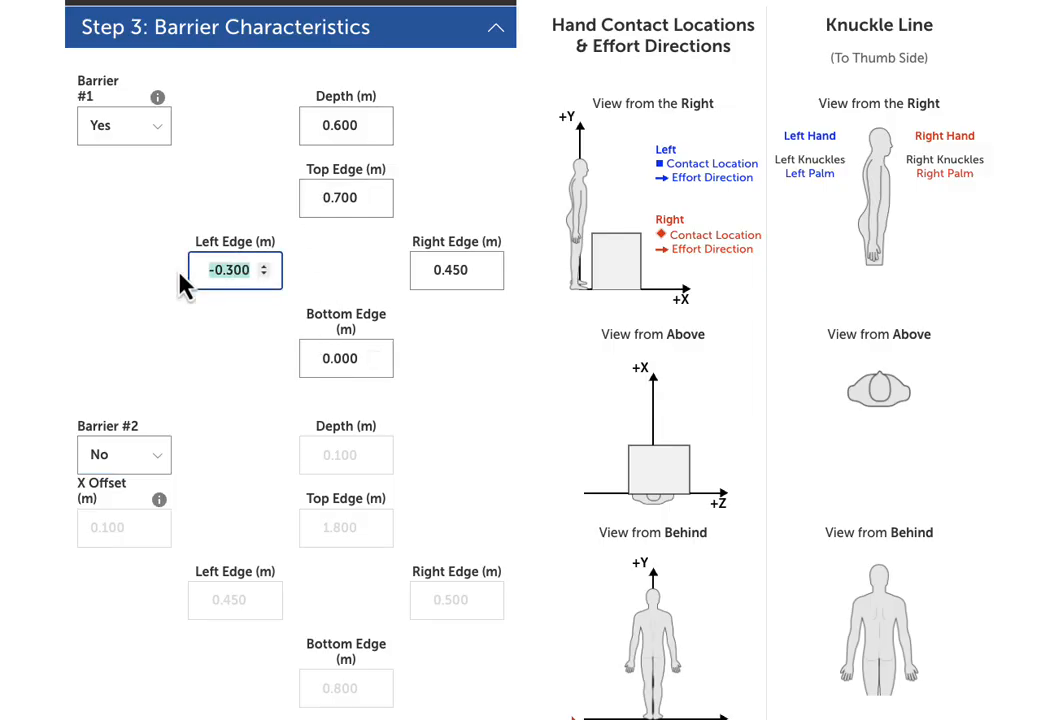
type("-2.000")
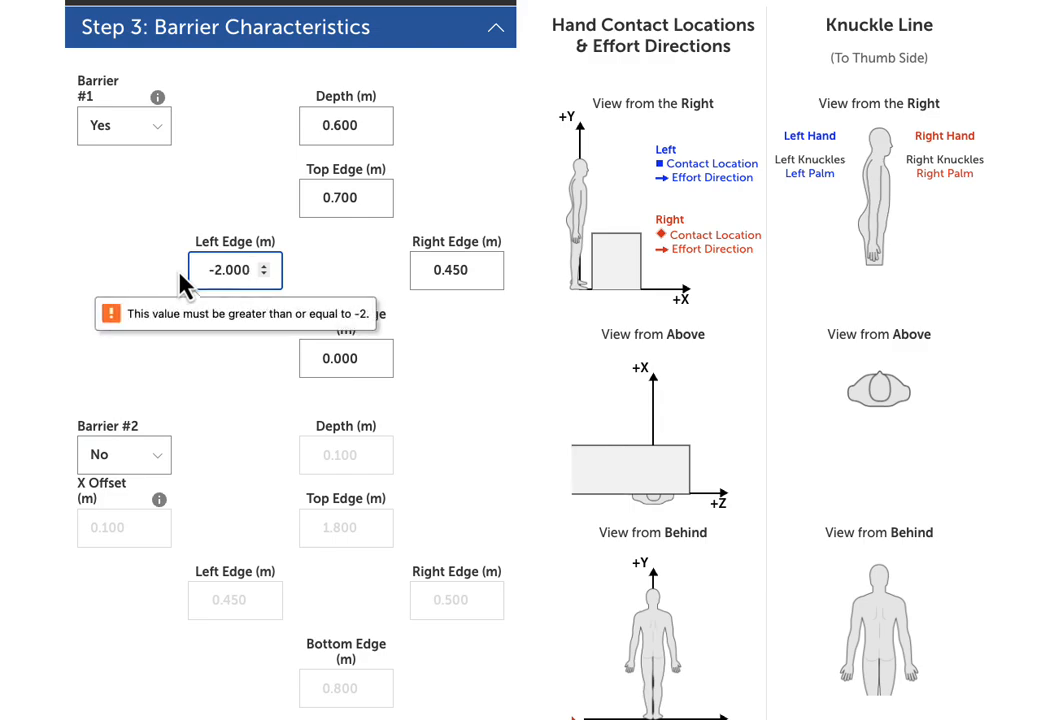
left_click_drag(233, 268, 192, 265)
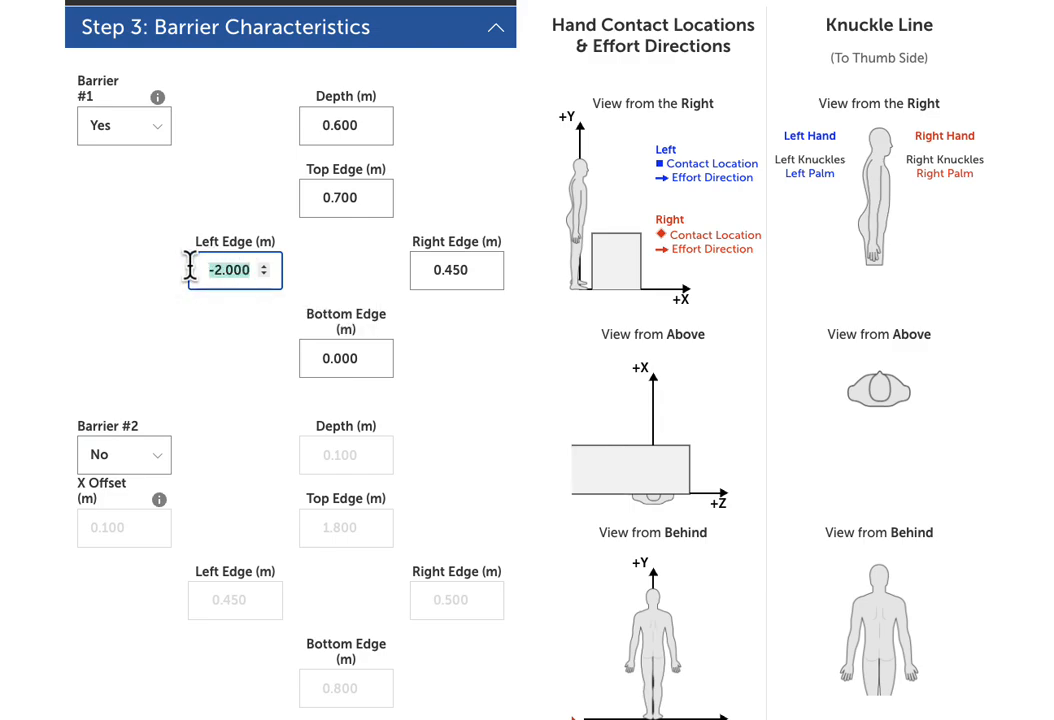
type("-0.500")
key("Tab")
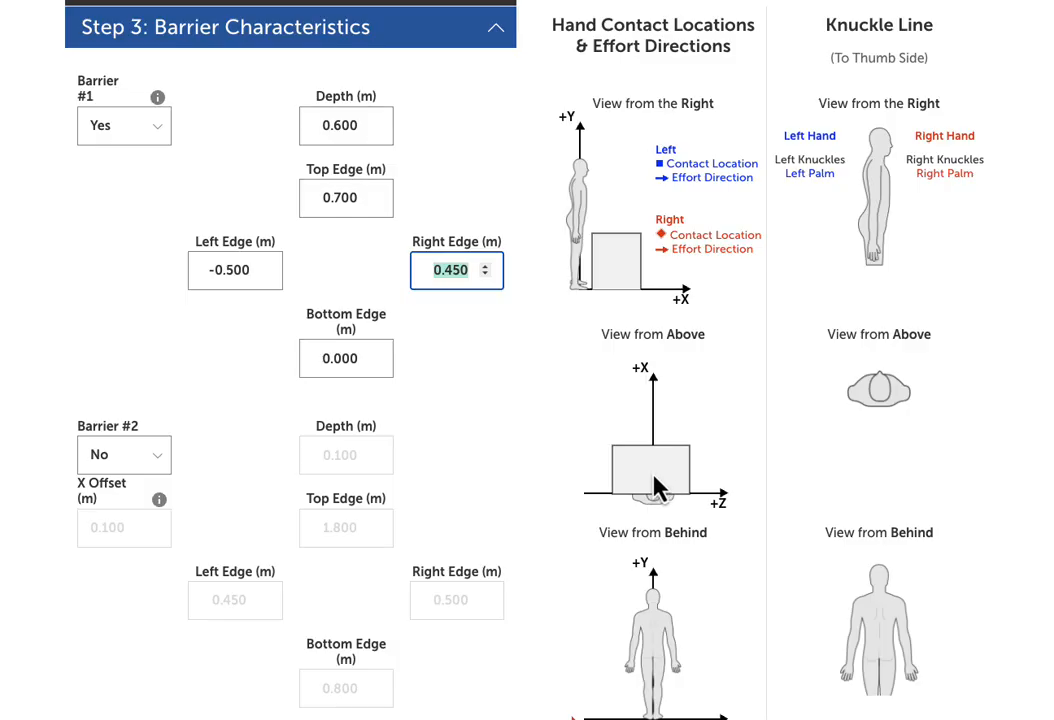
- Set Barrier #1's right edge to 0.5 m and enable Barrier #2
type(".5")
key("Tab")
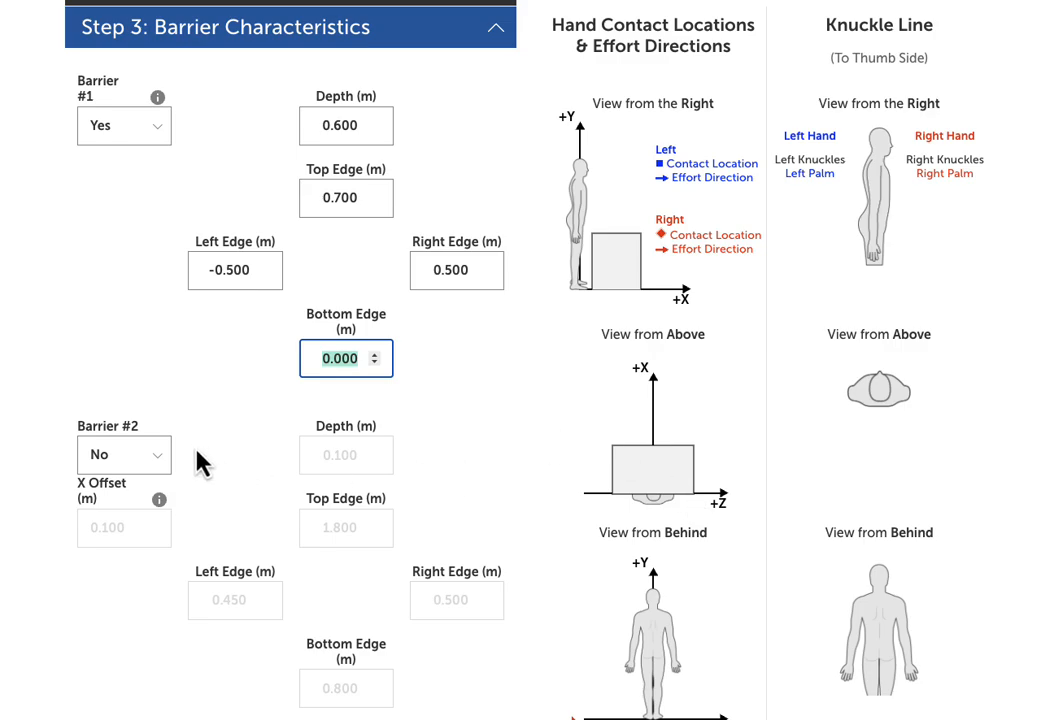
left_click(136, 462)
left_click(136, 486)
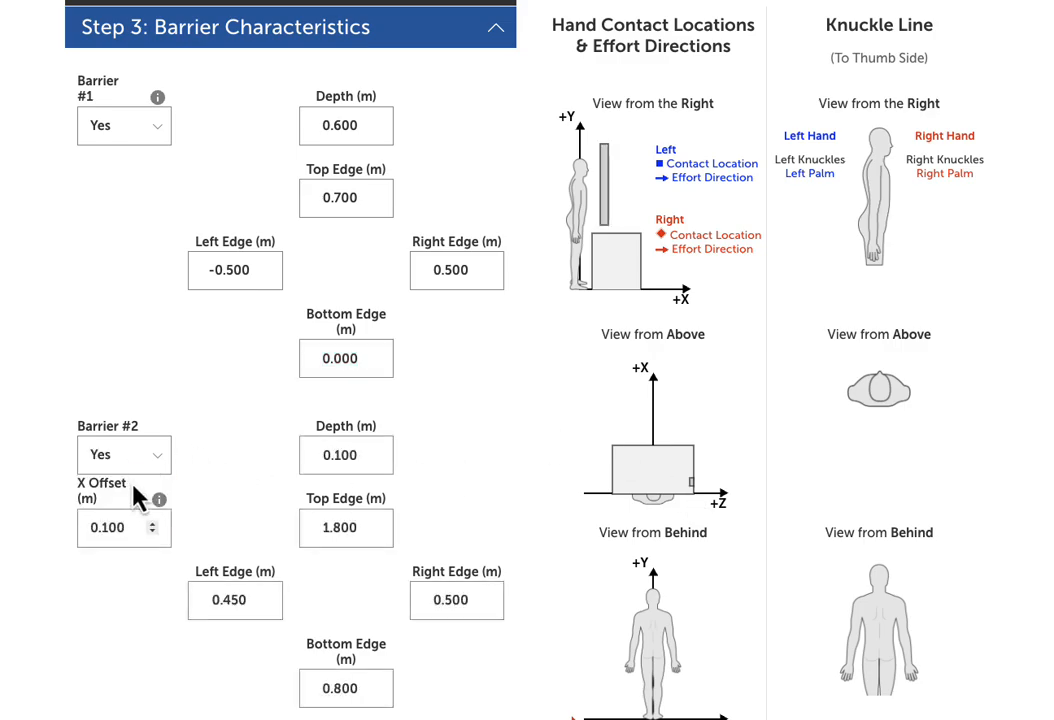
- Set Barrier #2's X offset to 0.5 m
scroll(393, 418, "down", 1)
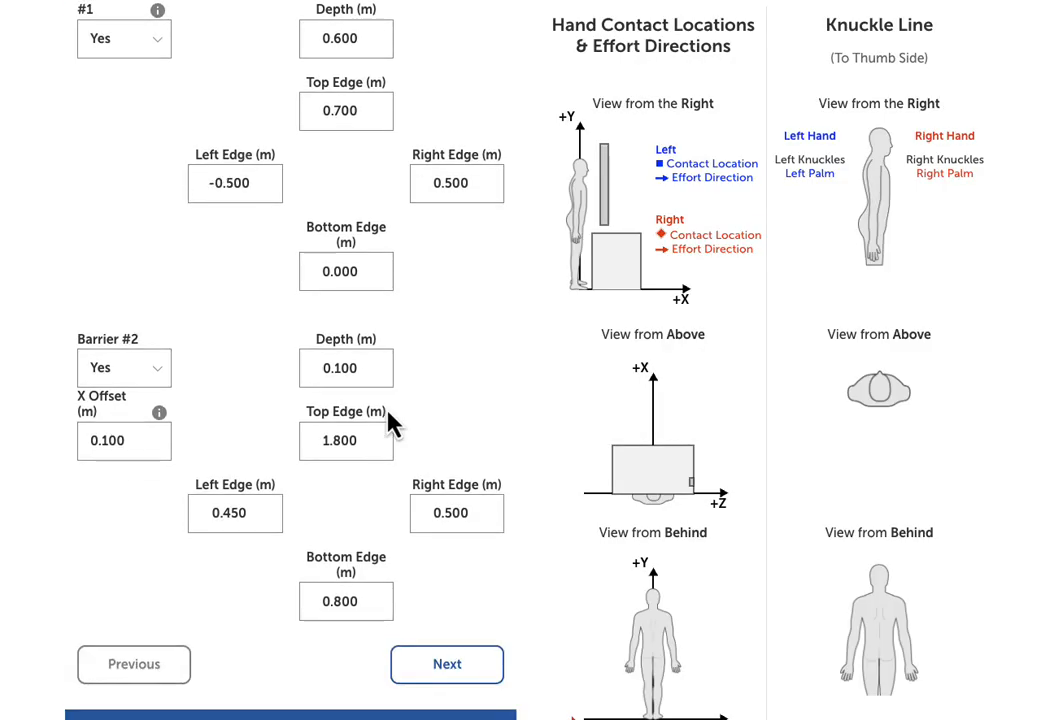
scroll(393, 425, "down", 2)
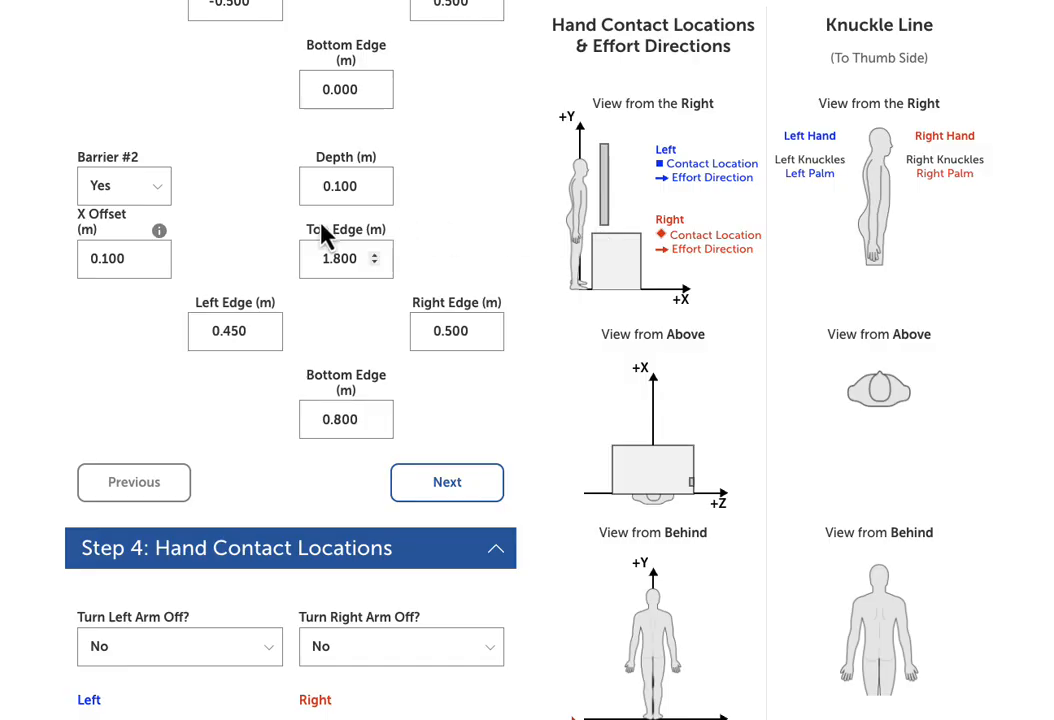
left_click_drag(138, 259, 88, 258)
type("0.500")
key("Tab")
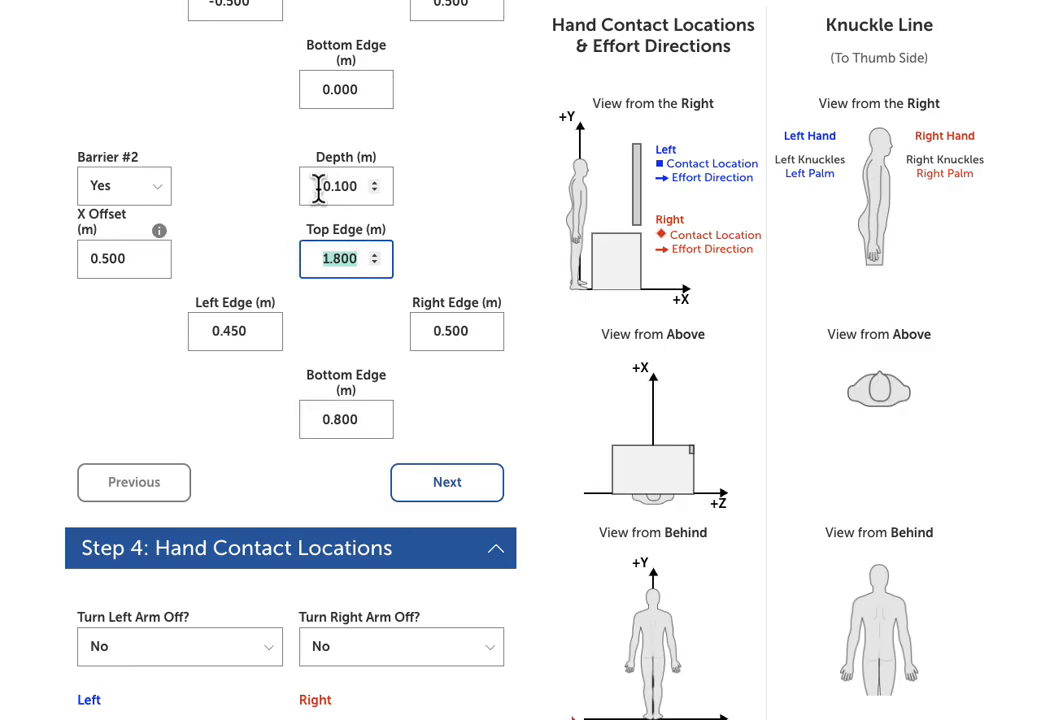
- Set Barrier #2's top edge to 1.6 m and its bottom edge to 0.7 m
left_click(352, 258)
key("BackSpace")
key("BackSpace")
key("BackSpace")
type("6")
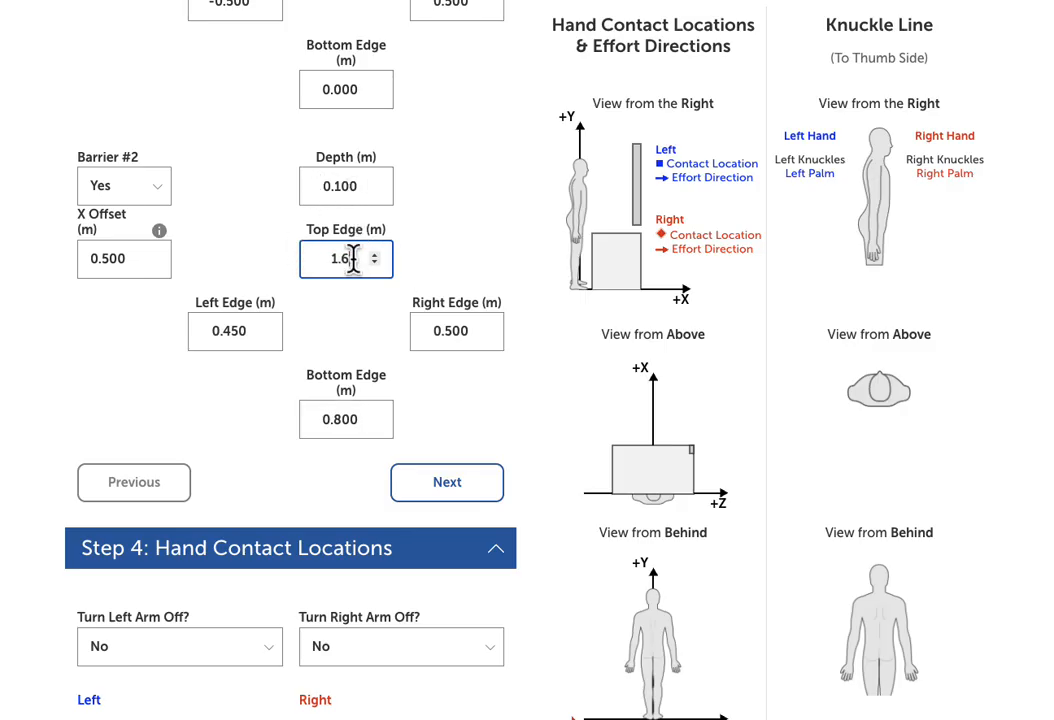
type("0")
key("Tab")
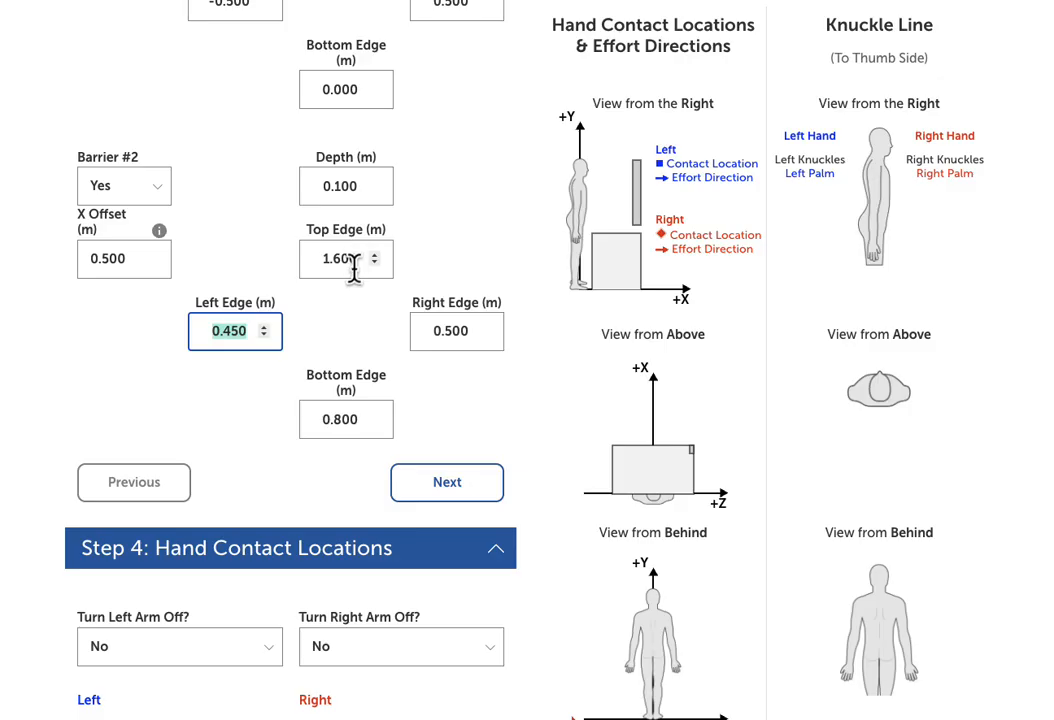
double_click(357, 423)
type("0.7")
key("Tab")
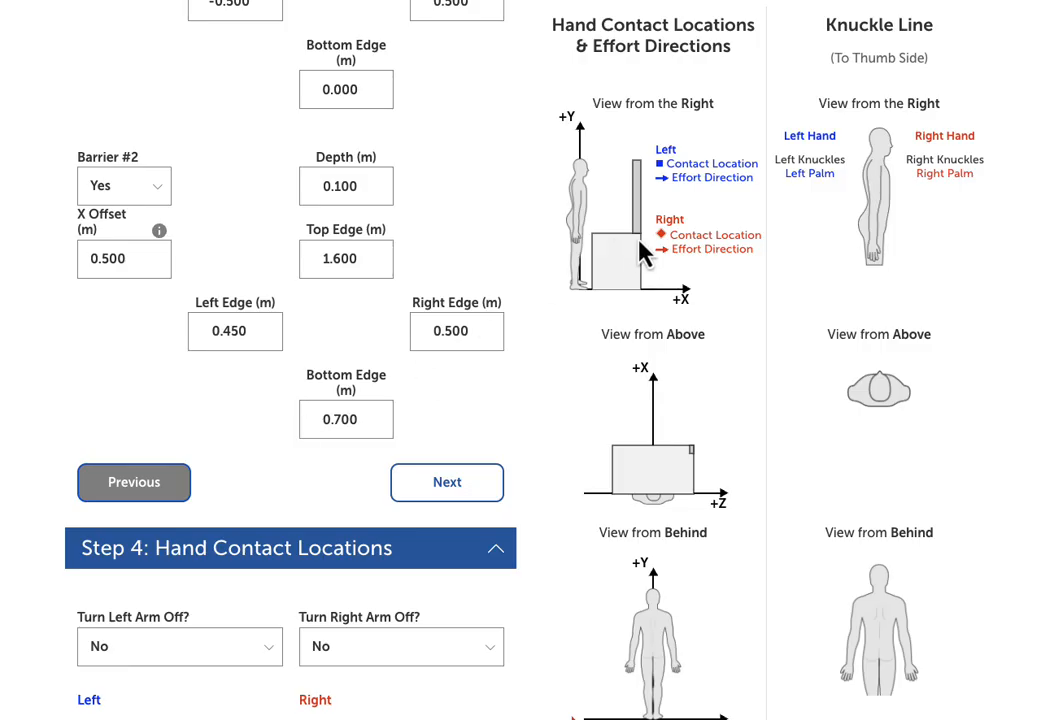
- Set Barrier #2's left edge to 0.4 m
left_click_drag(250, 330, 192, 328)
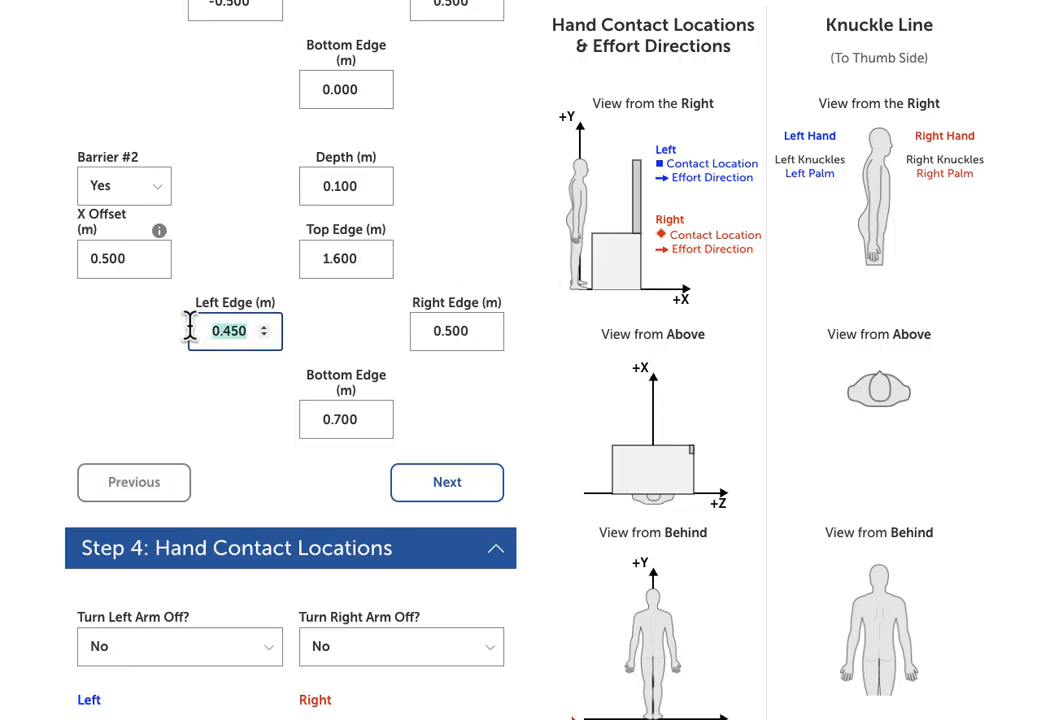
type("0.4")
double_click(462, 328)
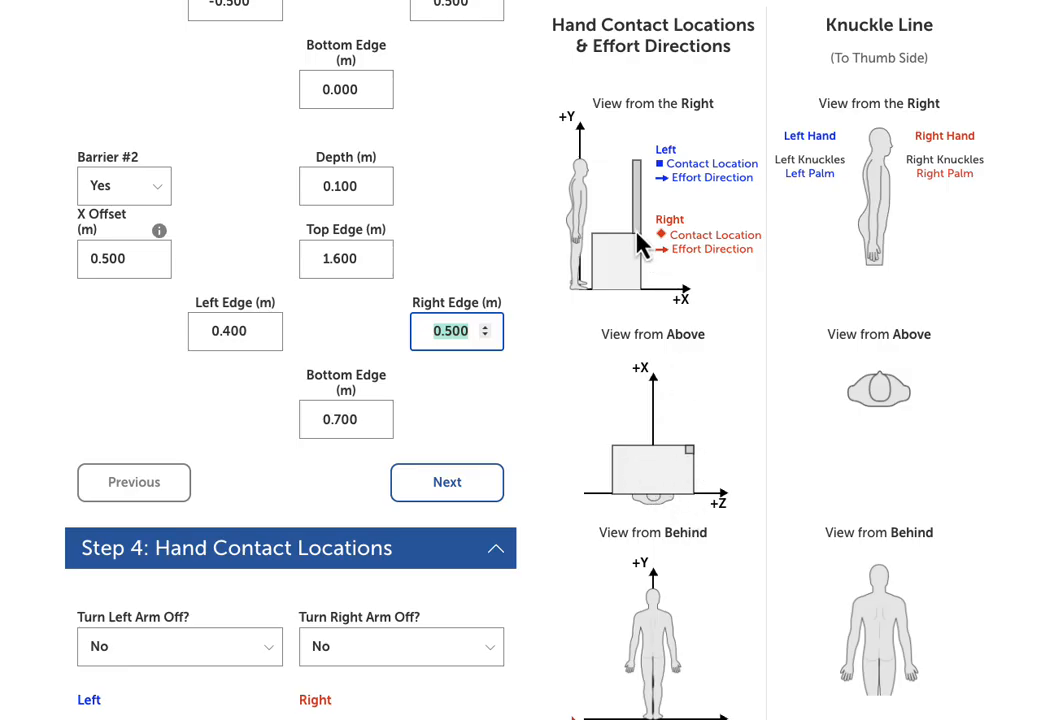
- Finish the barrier characteristics and advance to the hand contact locations
scroll(688, 349, "down", 2)
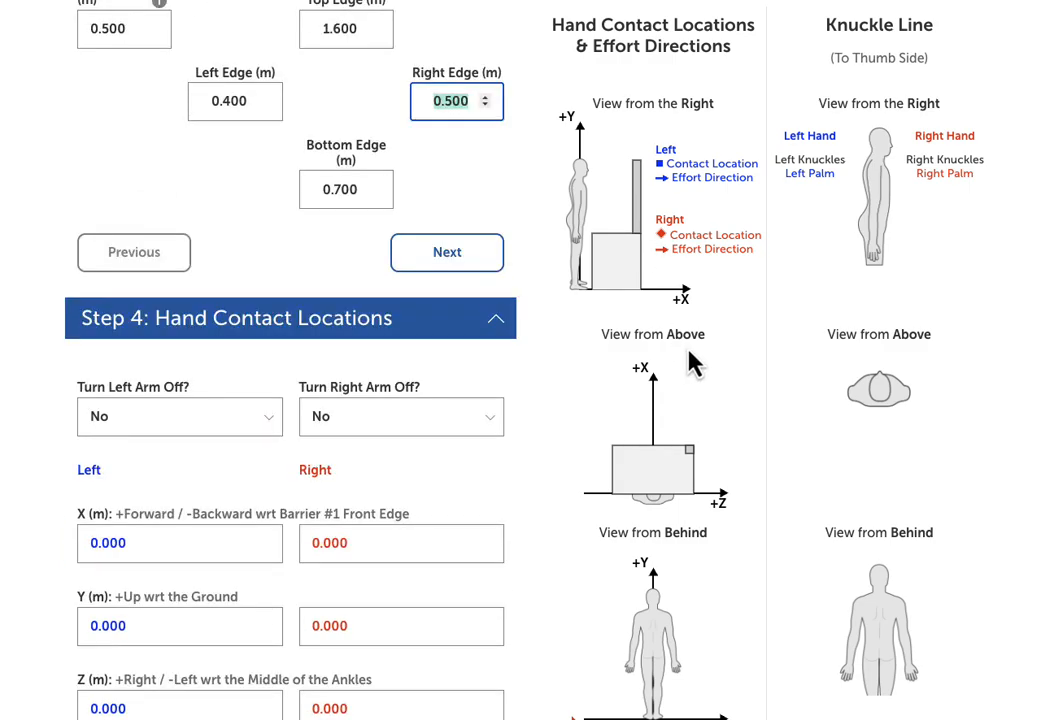
scroll(689, 350, "up", 2)
scroll(695, 362, "up", 2)
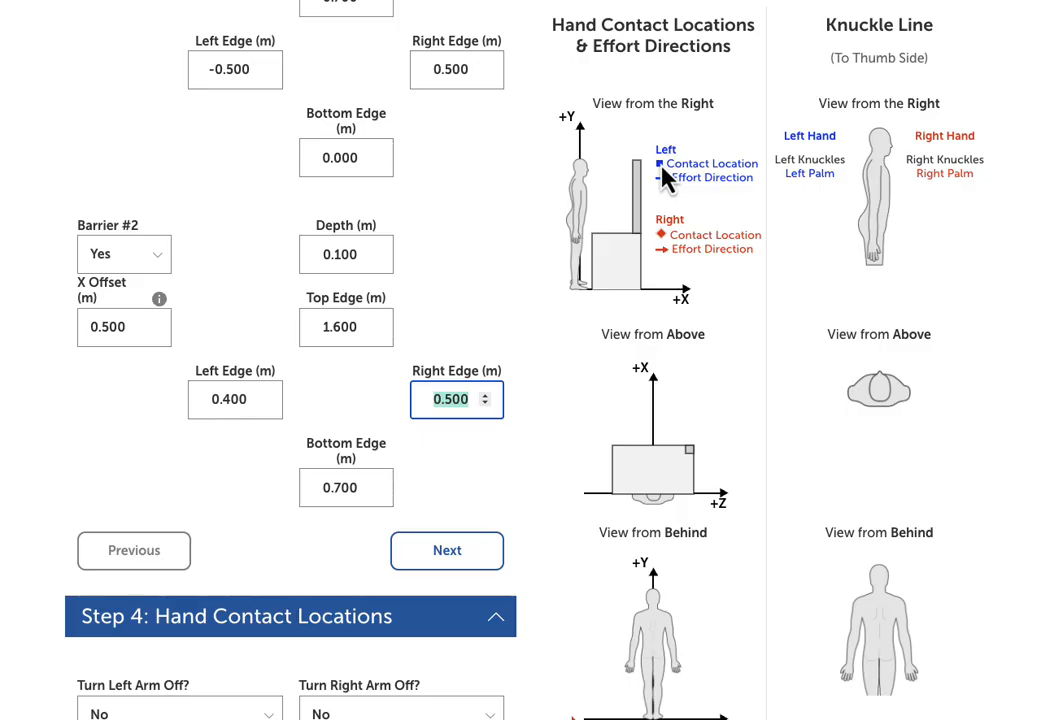
left_click(459, 566)
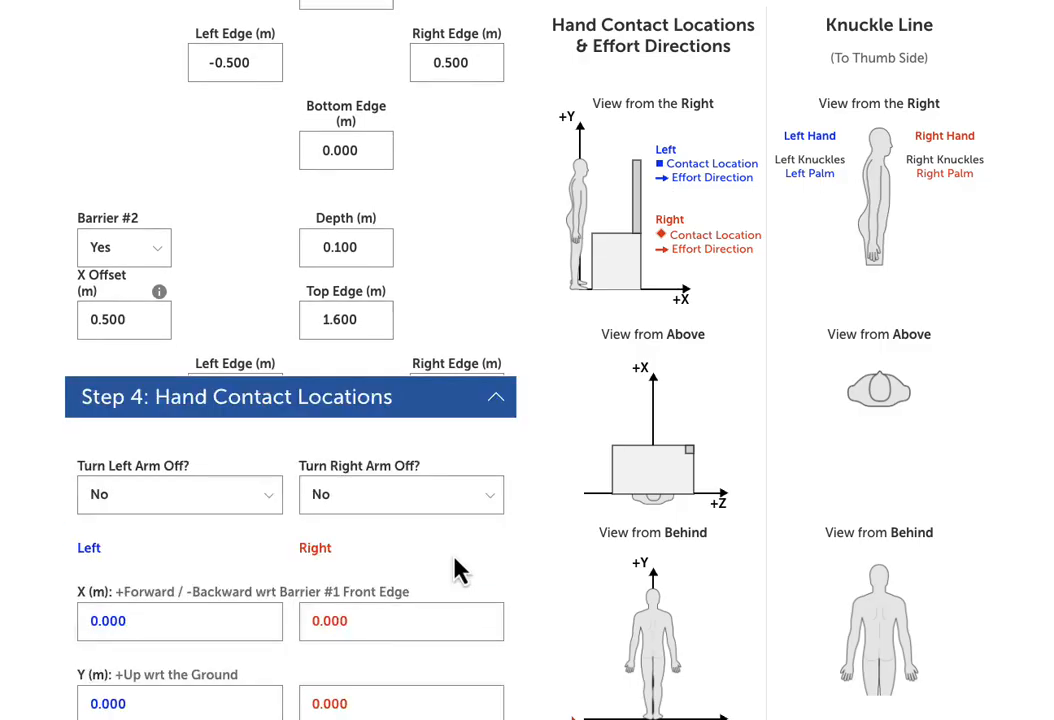
scroll(484, 475, "up", 1)
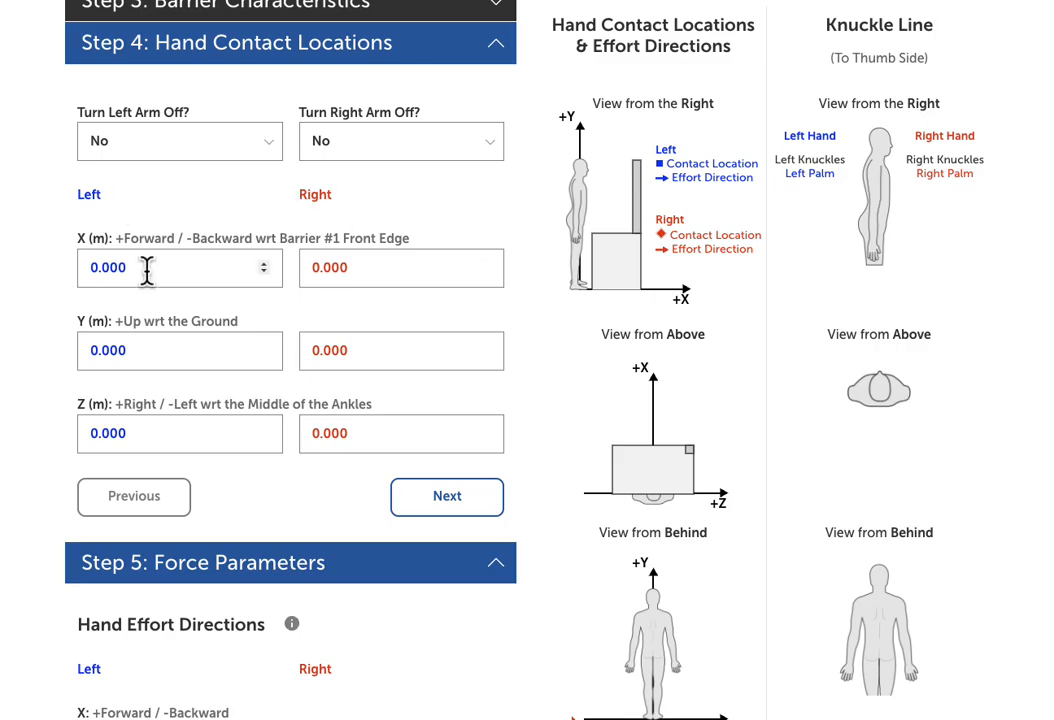
- Set the left hand's contact location to X 0.15 m, Y 0.8 m and Z -0.25 m
left_click_drag(146, 268, 84, 268)
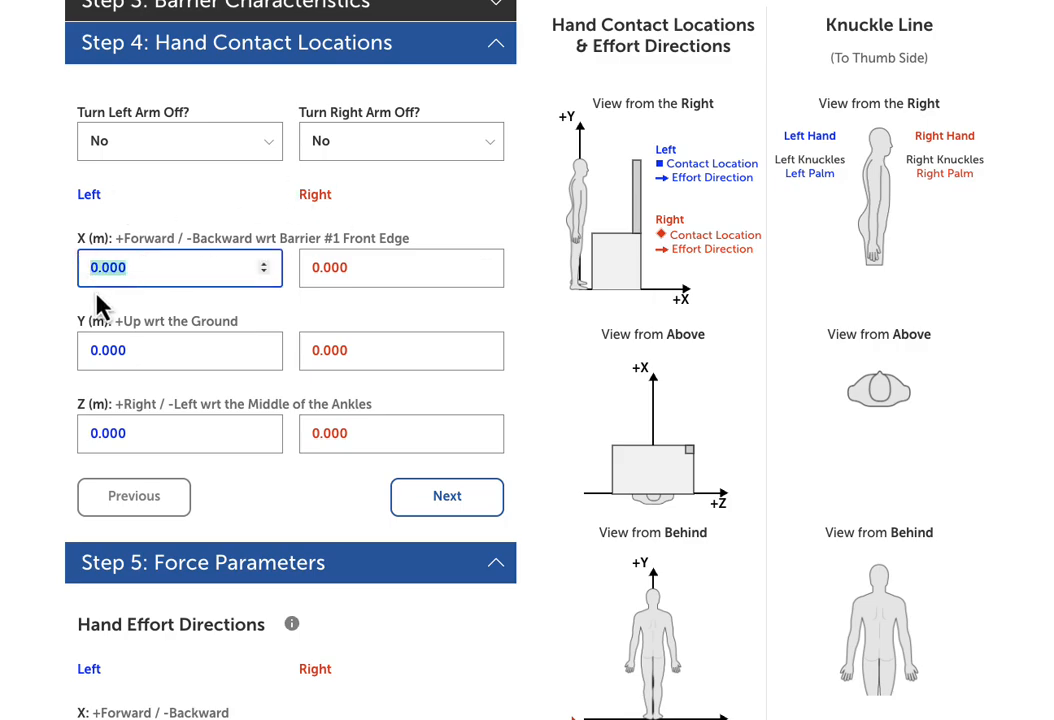
type(".15")
key("Tab")
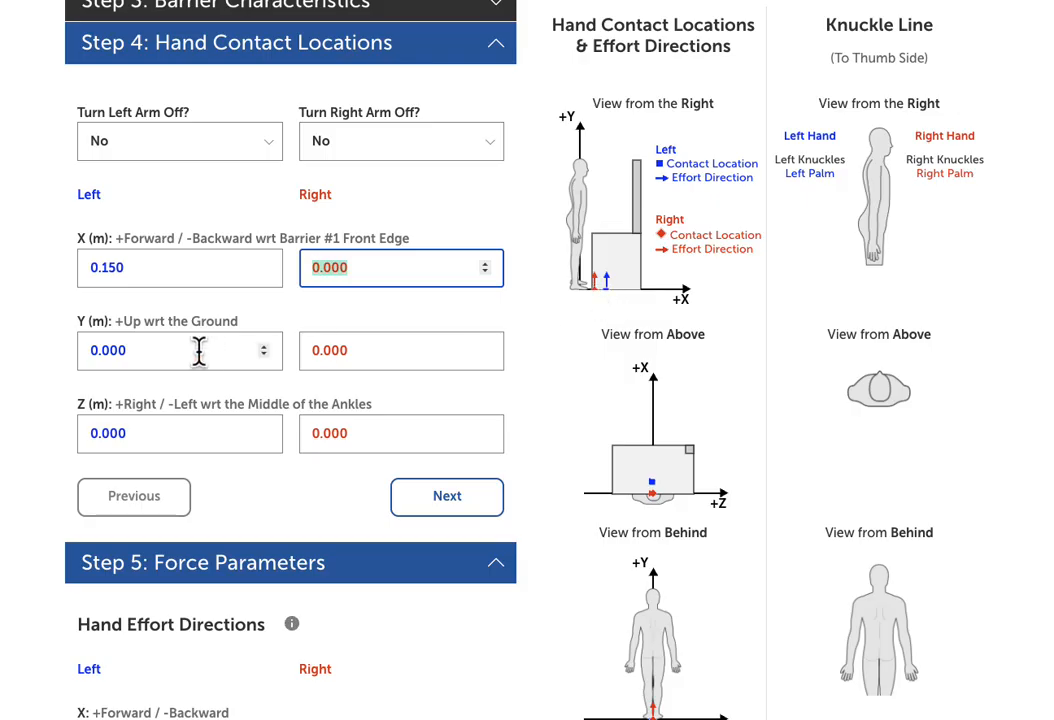
left_click(78, 351)
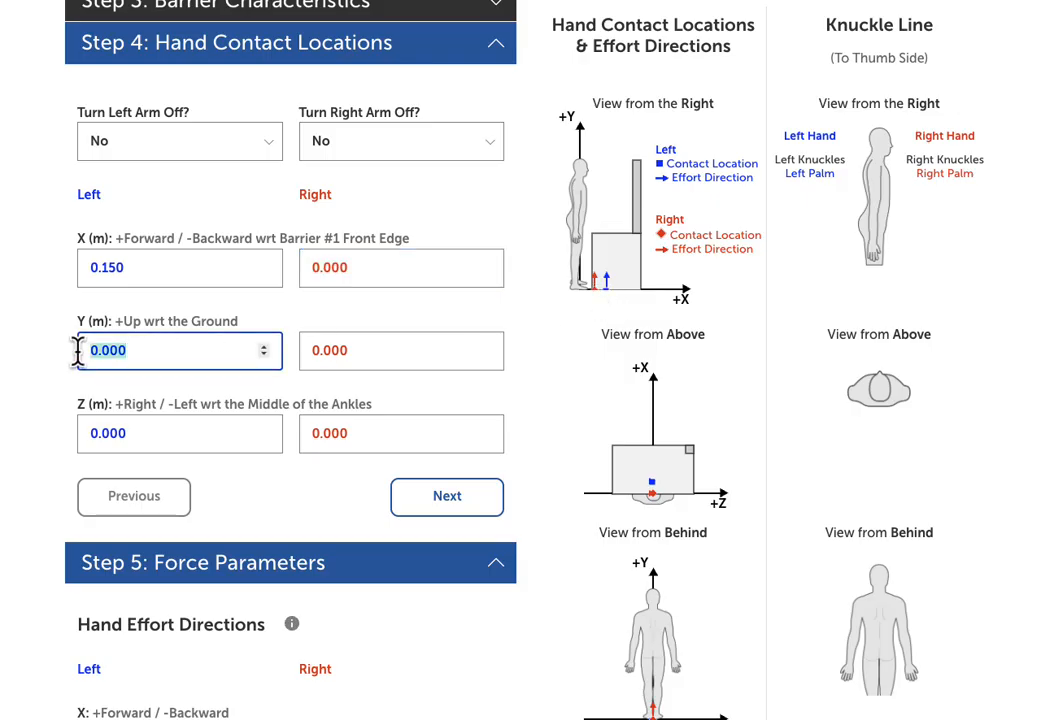
type(".8")
key("Tab")
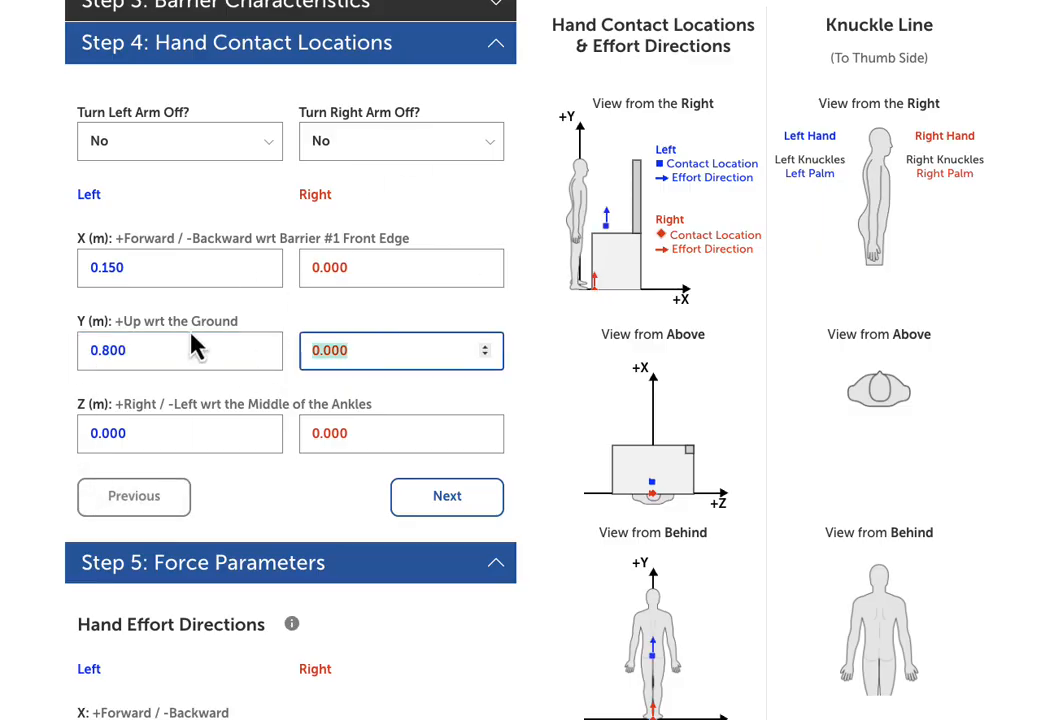
left_click(79, 440)
type("-.25")
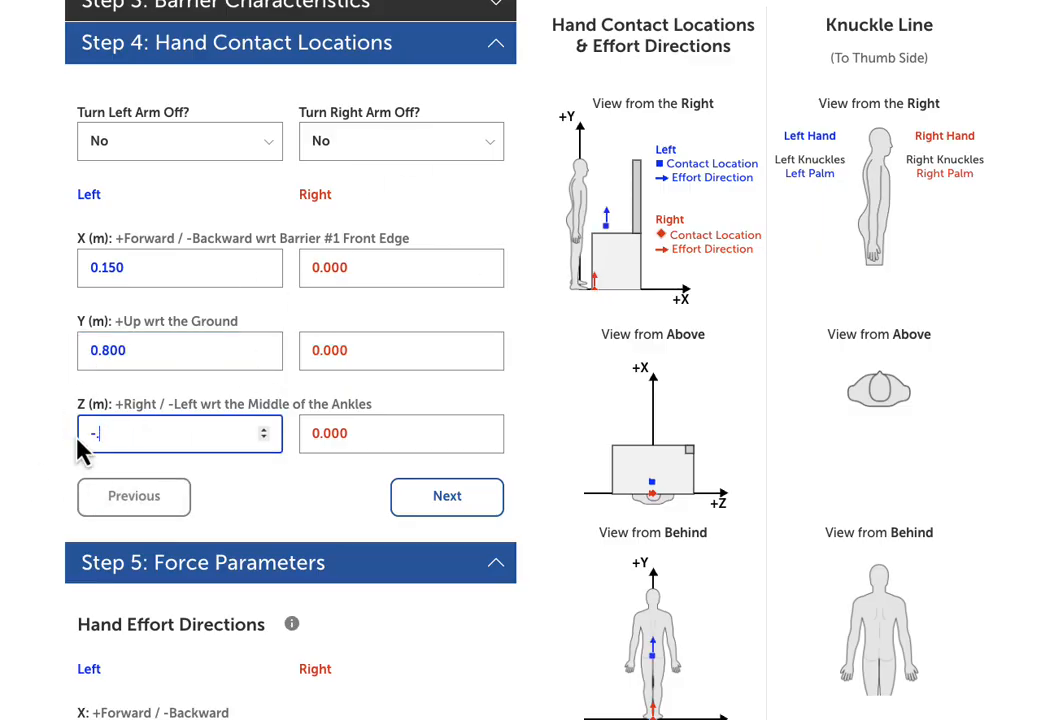
key("Tab")
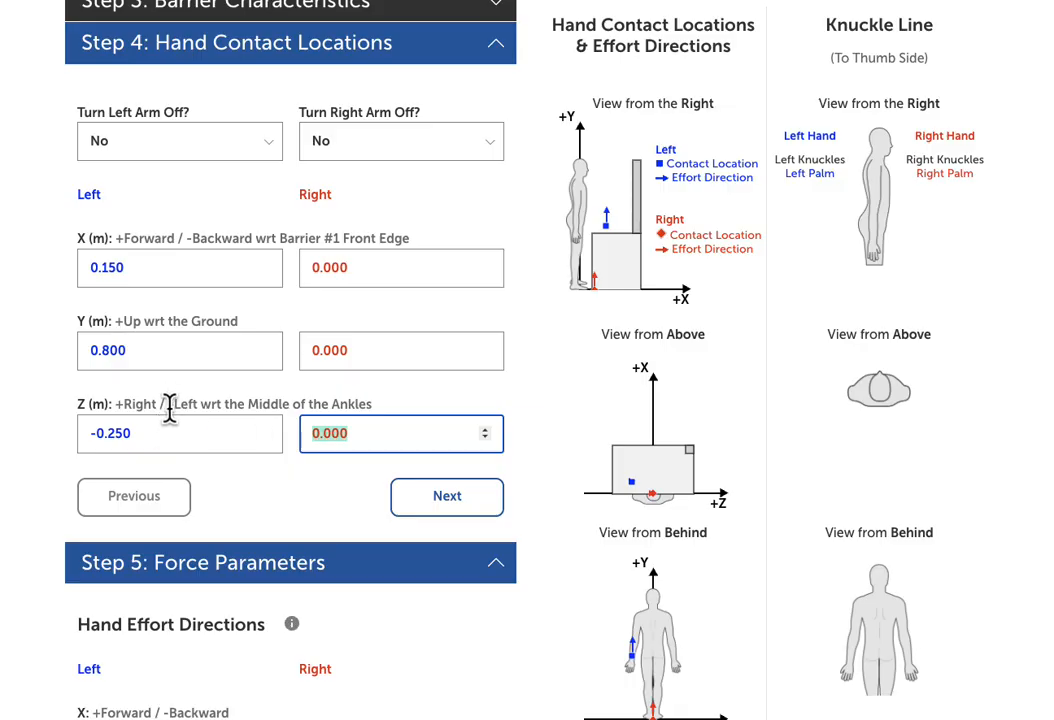
left_click_drag(168, 404, 198, 408)
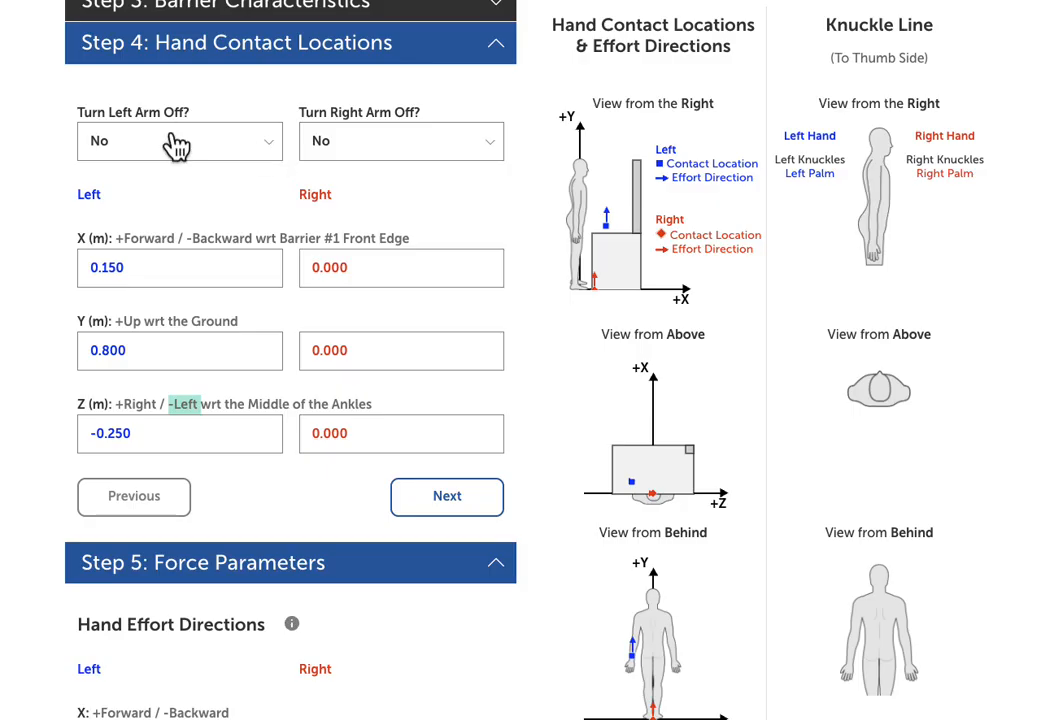
- Try turning the right arm off, restoring the setting to No
left_click(398, 144)
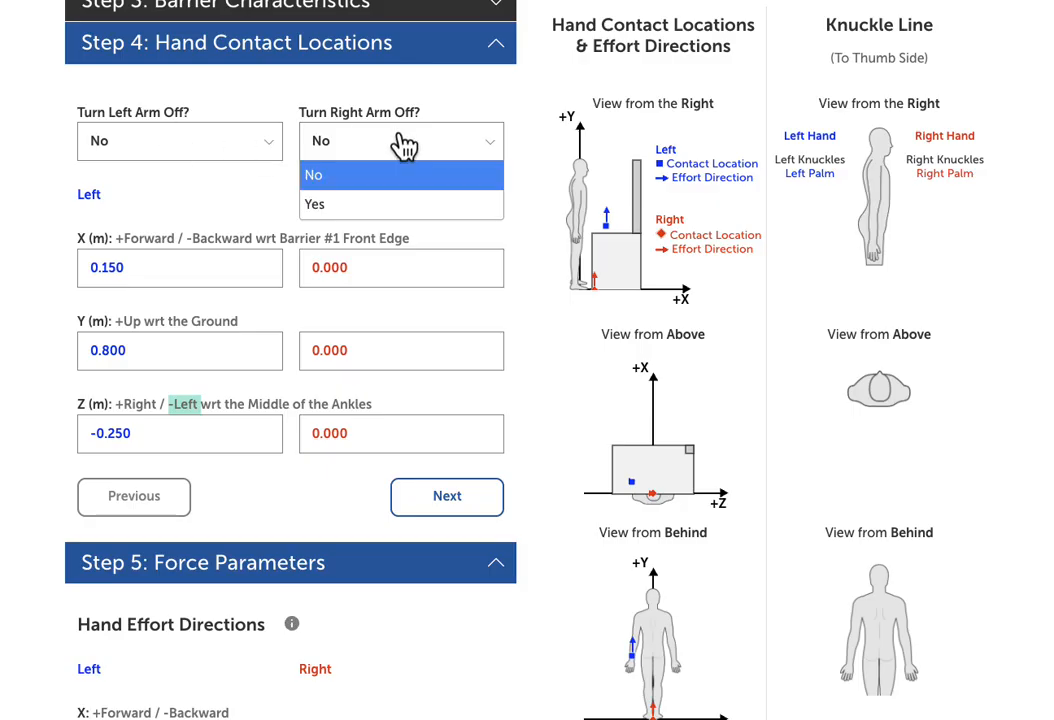
left_click(400, 205)
left_click(385, 157)
left_click(367, 180)
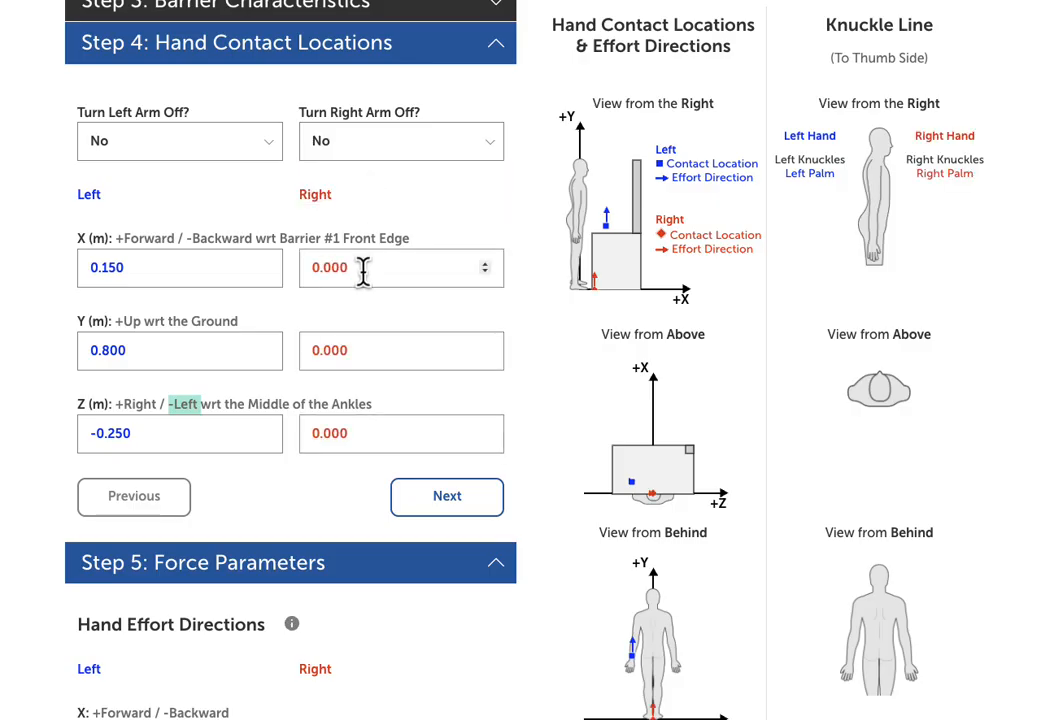
- Set the right hand's contact location to X 0.35 m, Y 1.2 m and Z 0.3 m
left_click_drag(350, 267, 304, 267)
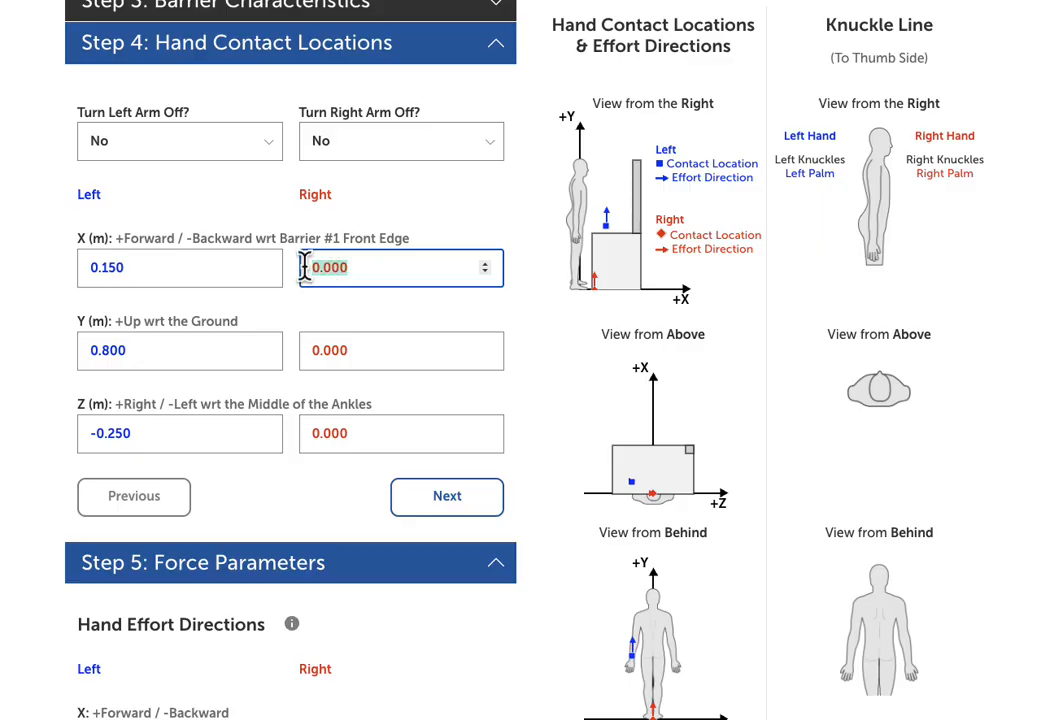
type(".35")
key("Tab")
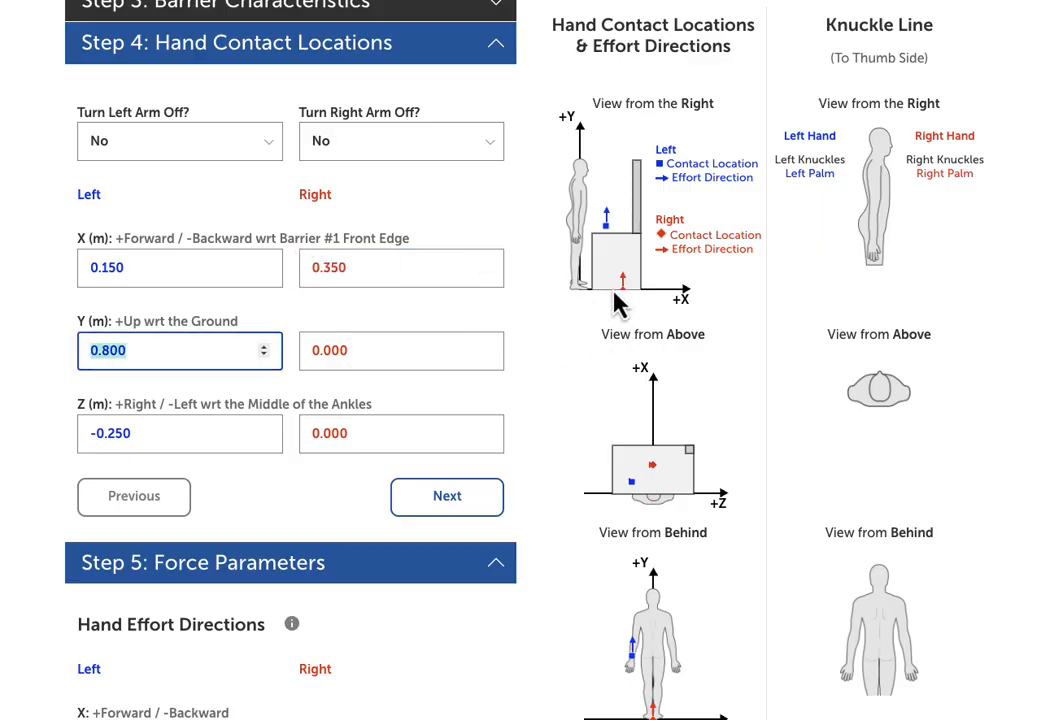
left_click_drag(352, 349, 287, 358)
type("1.2")
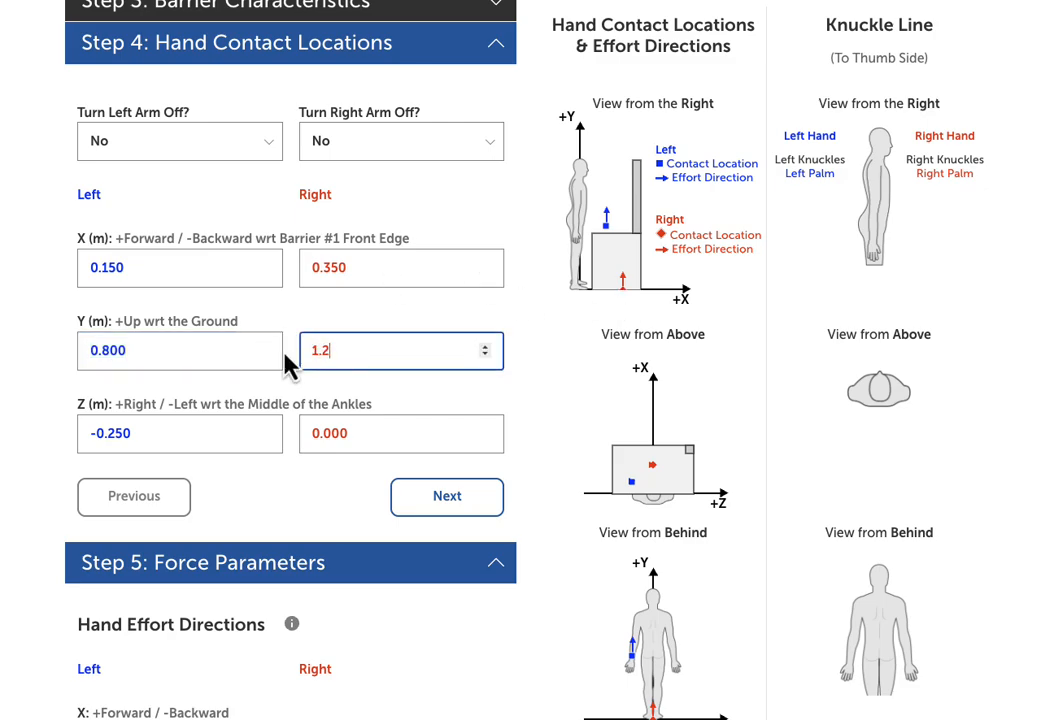
key("Tab")
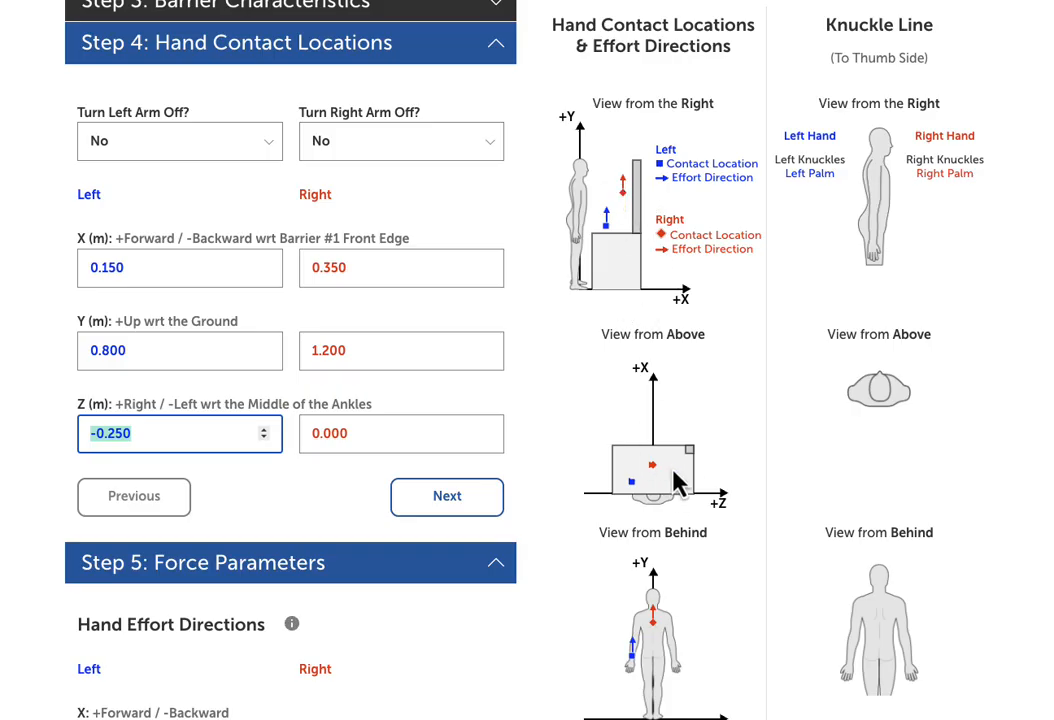
key("Tab")
type(".3")
key("Tab")
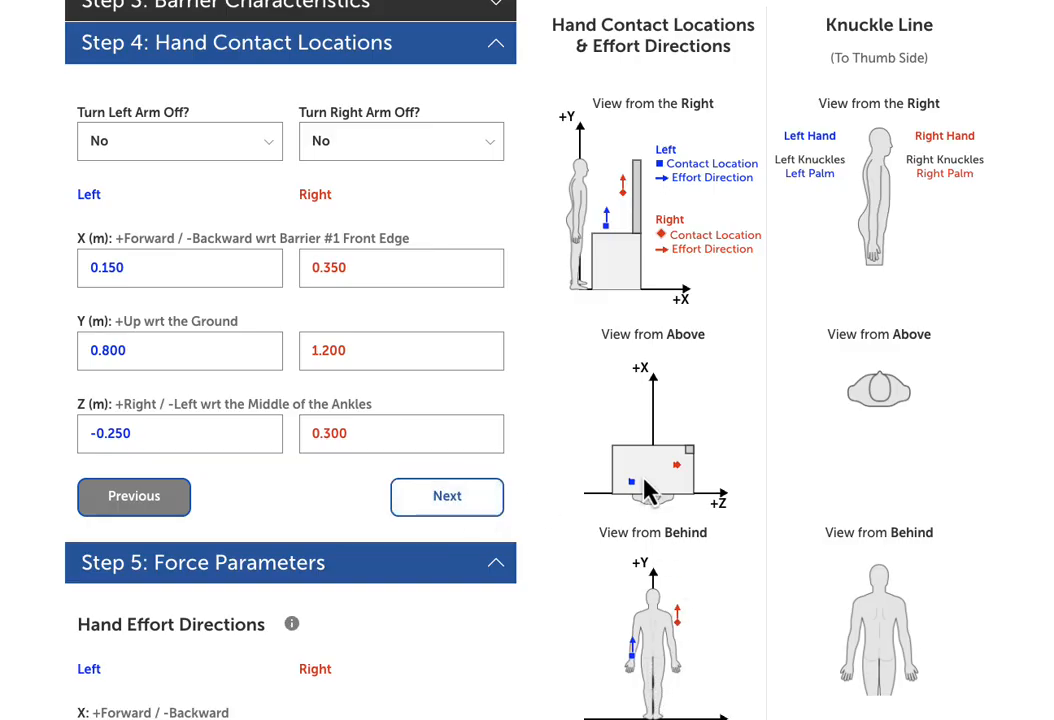
- Advance to the force parameters and set the left hand's effort direction to X 1 and Y 1
left_click(455, 497)
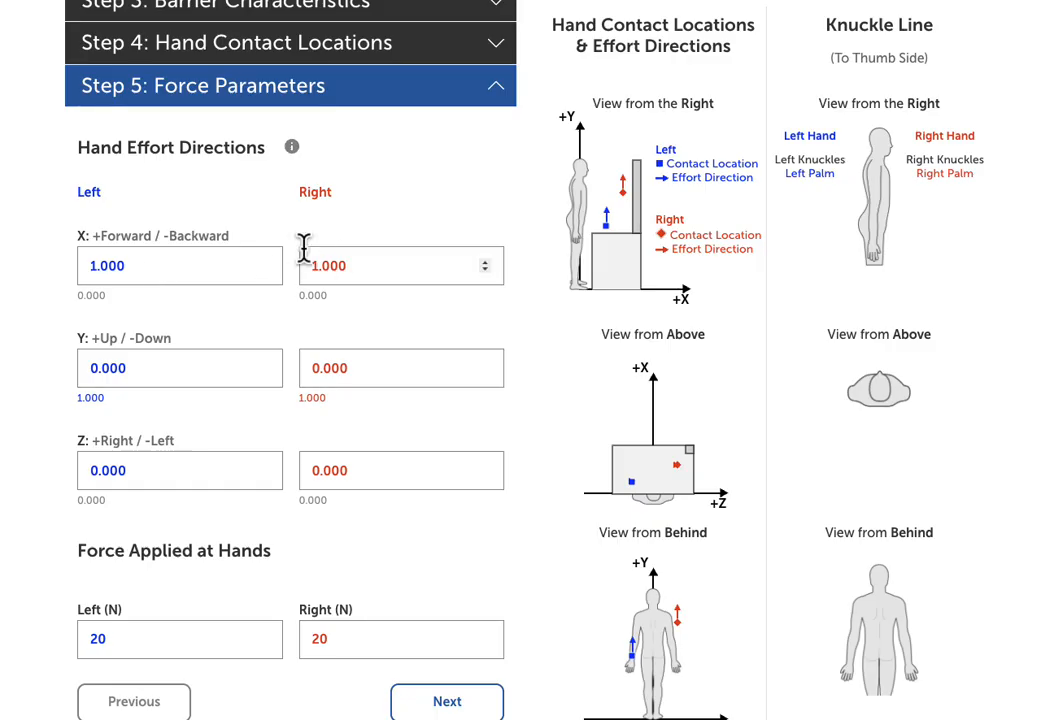
left_click(172, 262)
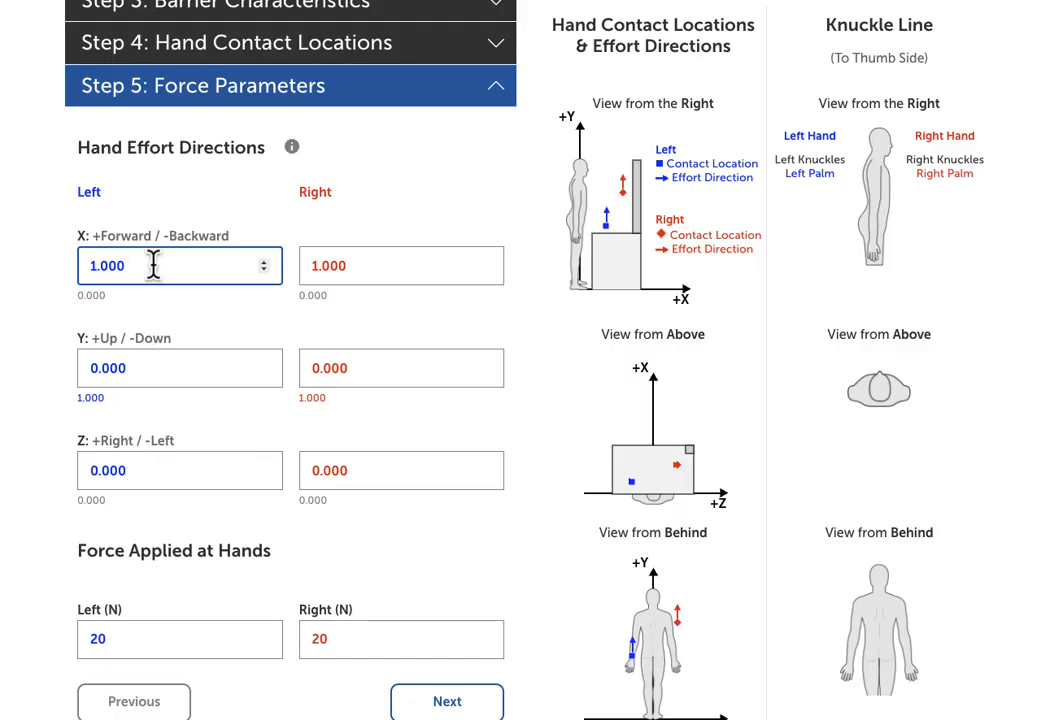
left_click_drag(153, 265, 83, 265)
key("Tab")
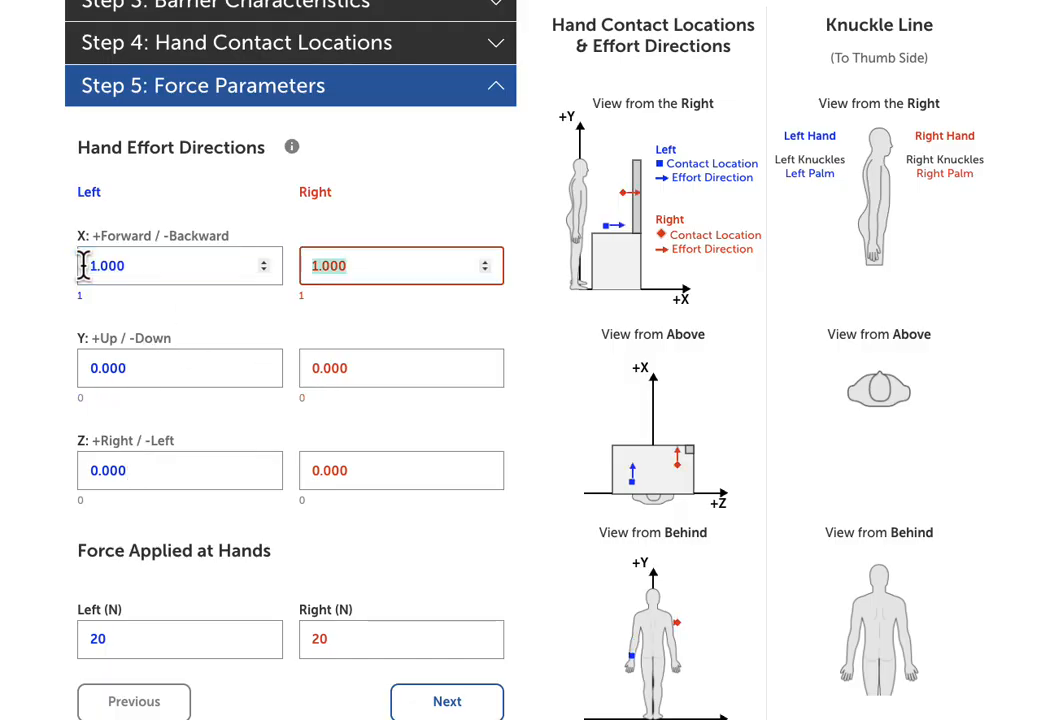
left_click_drag(266, 368, 71, 388)
type("1")
key("Tab")
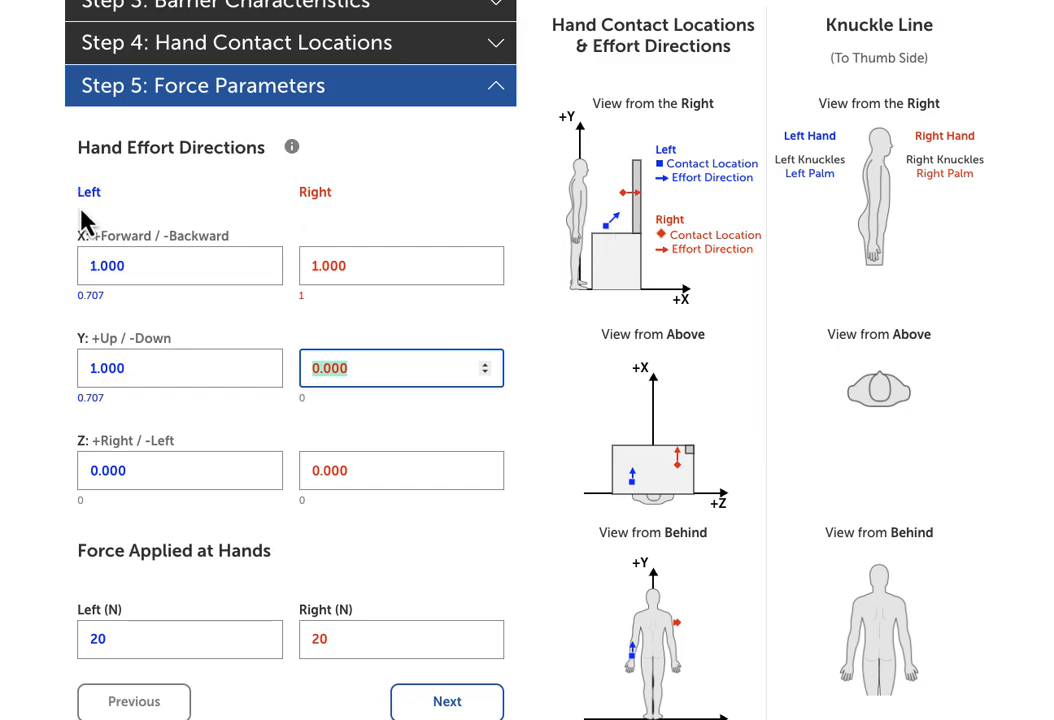
left_click(95, 474)
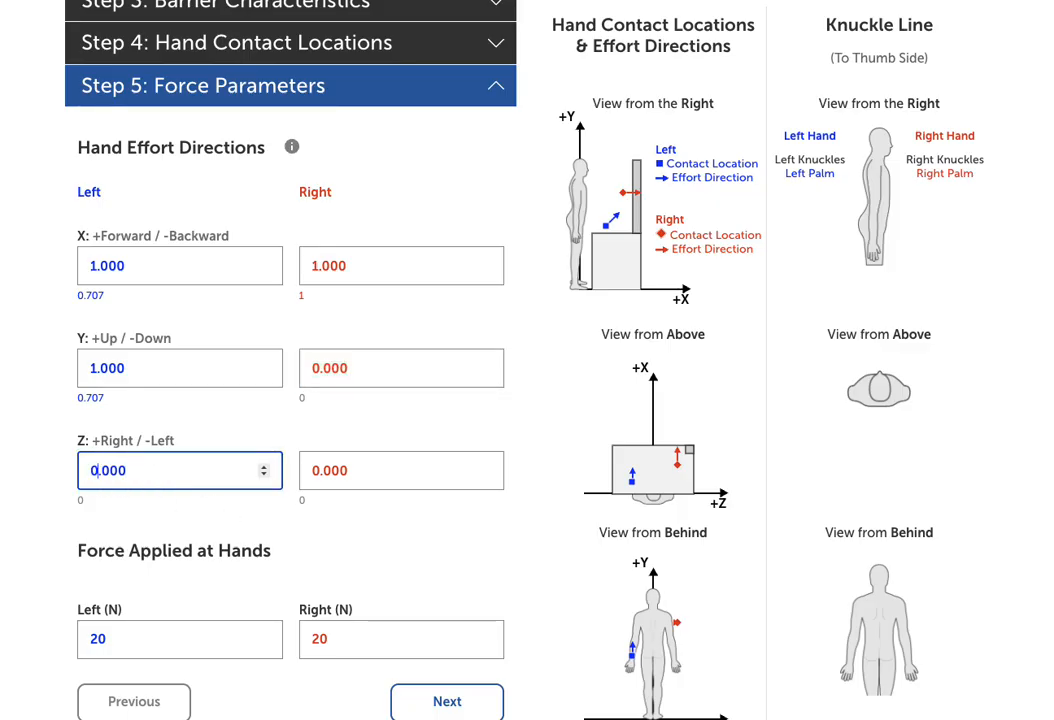
- Set the right hand's effort direction to X 0, Y 0 and Z -1
left_click_drag(405, 272, 302, 275)
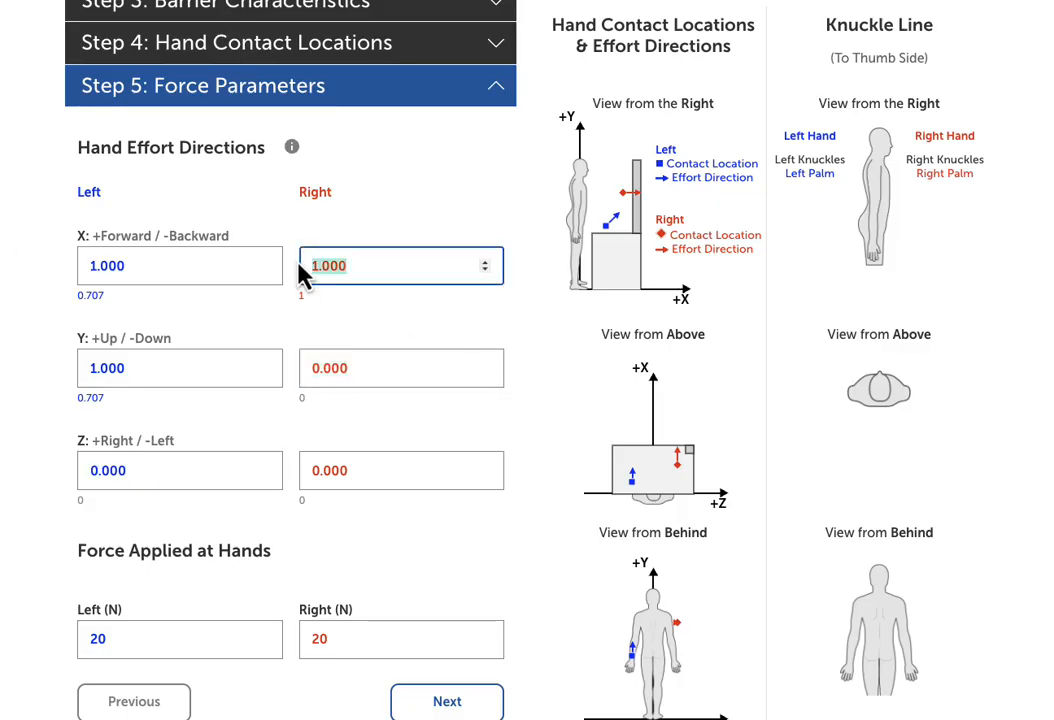
type("0")
key("Tab")
key("Tab")
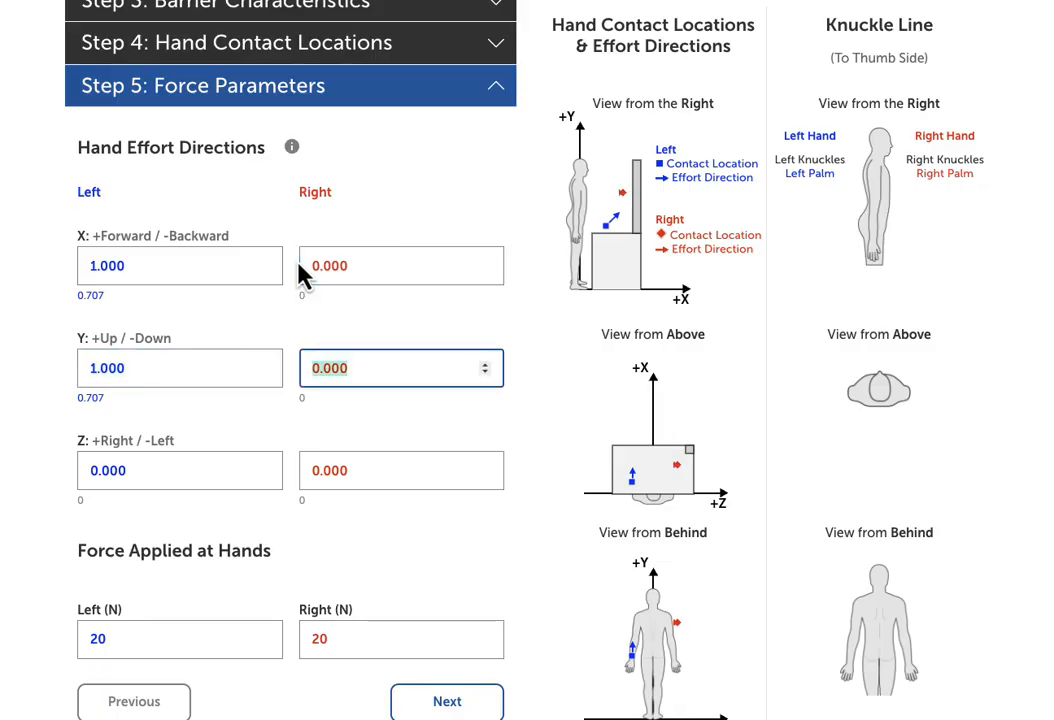
type("0")
key("Tab")
key("Tab")
key("BackSpace")
type("4")
key("BackSpace")
type("-1")
key("Tab")
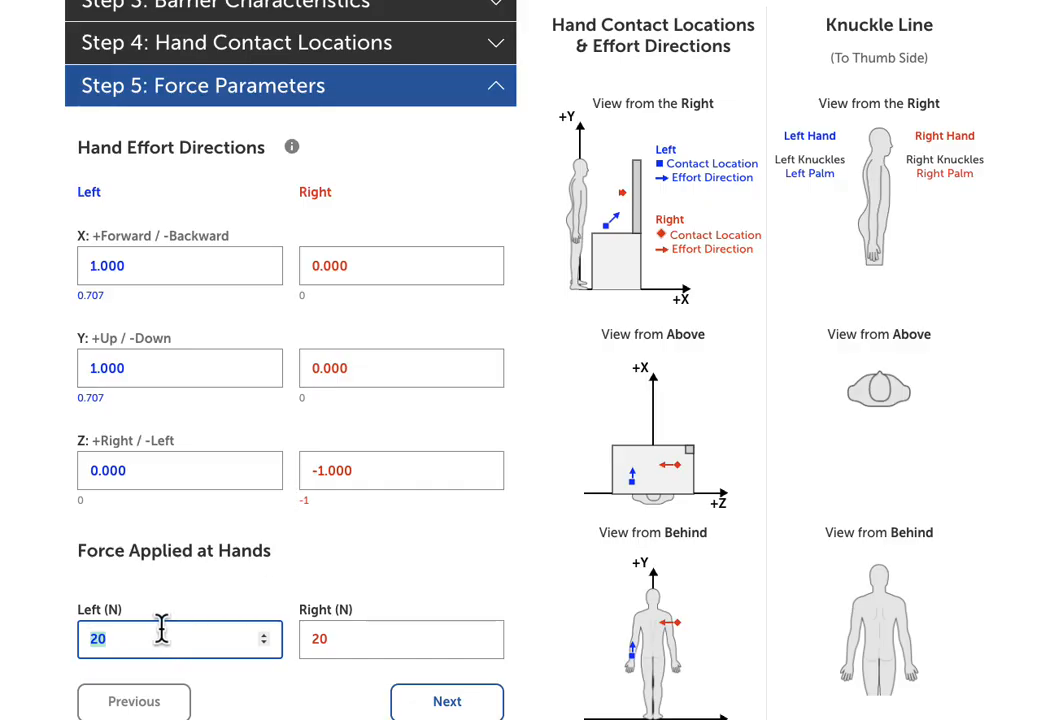
- Set the force applied at the hands to 35 N left and 30 N right, and advance to the hand grips and orientations
type("35")
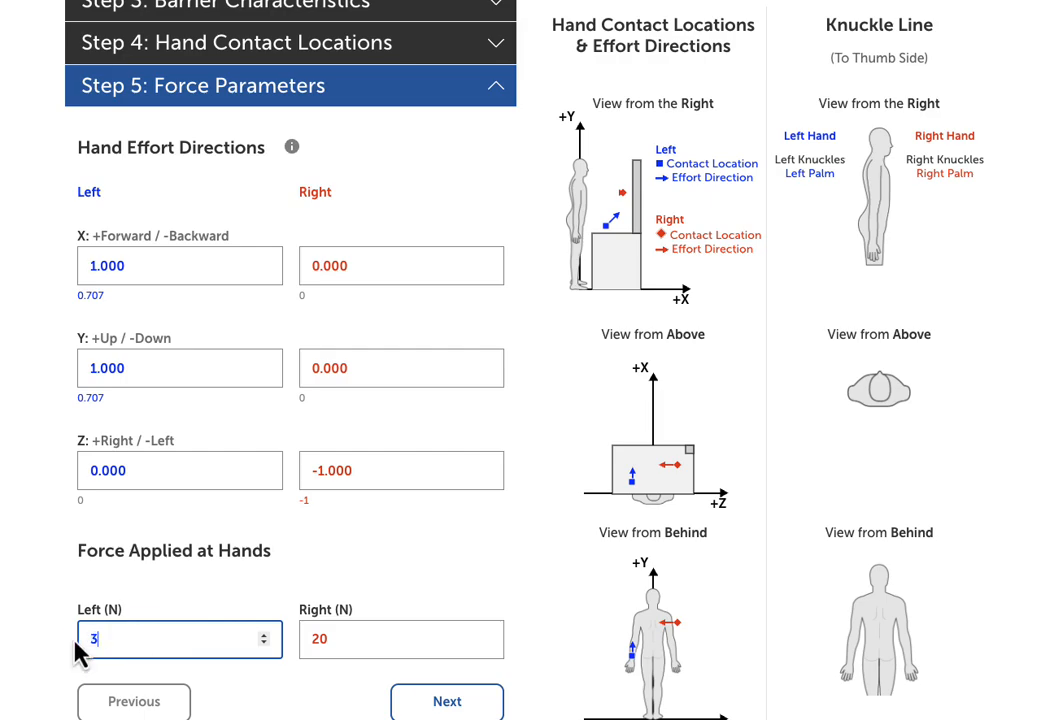
key("Tab")
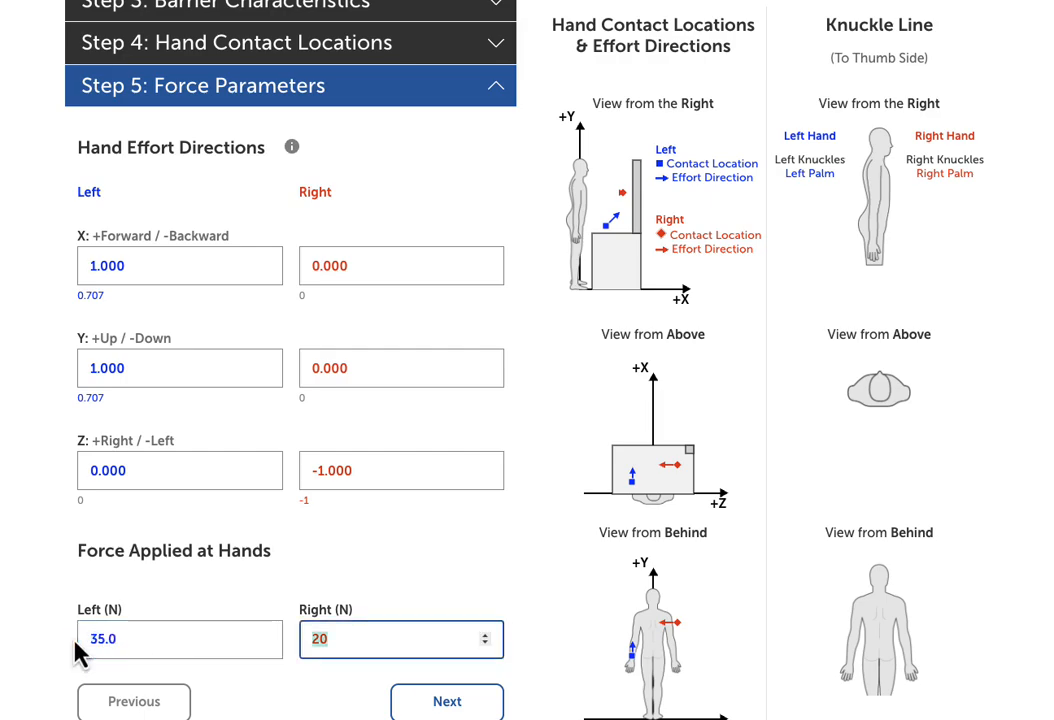
type("30")
key("Tab")
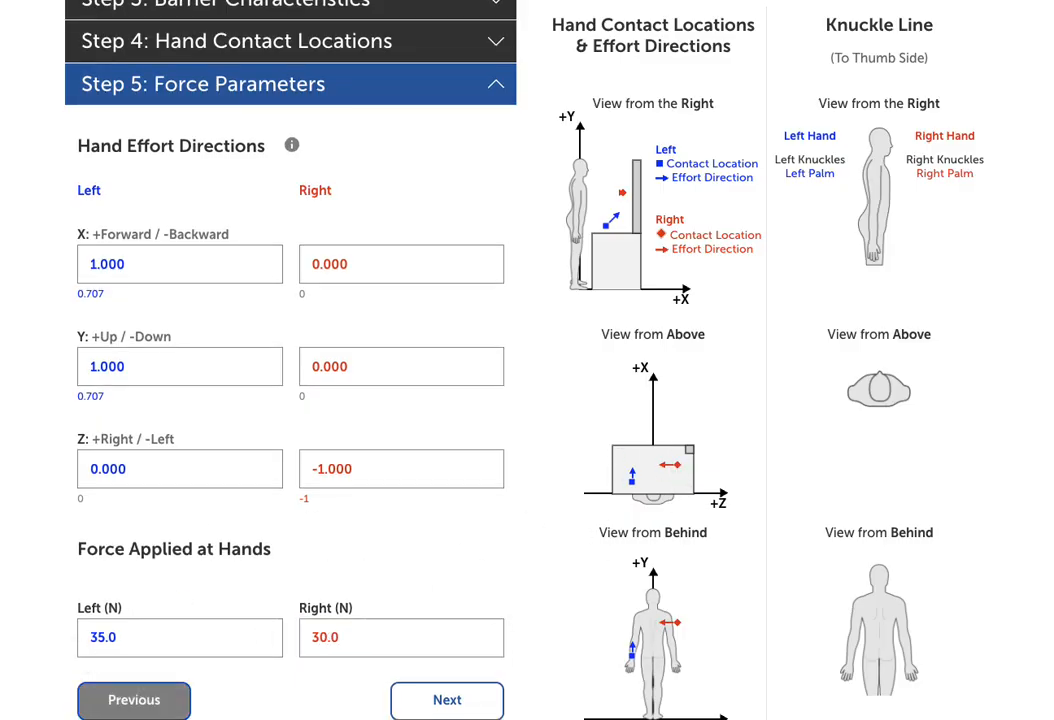
left_click(435, 707)
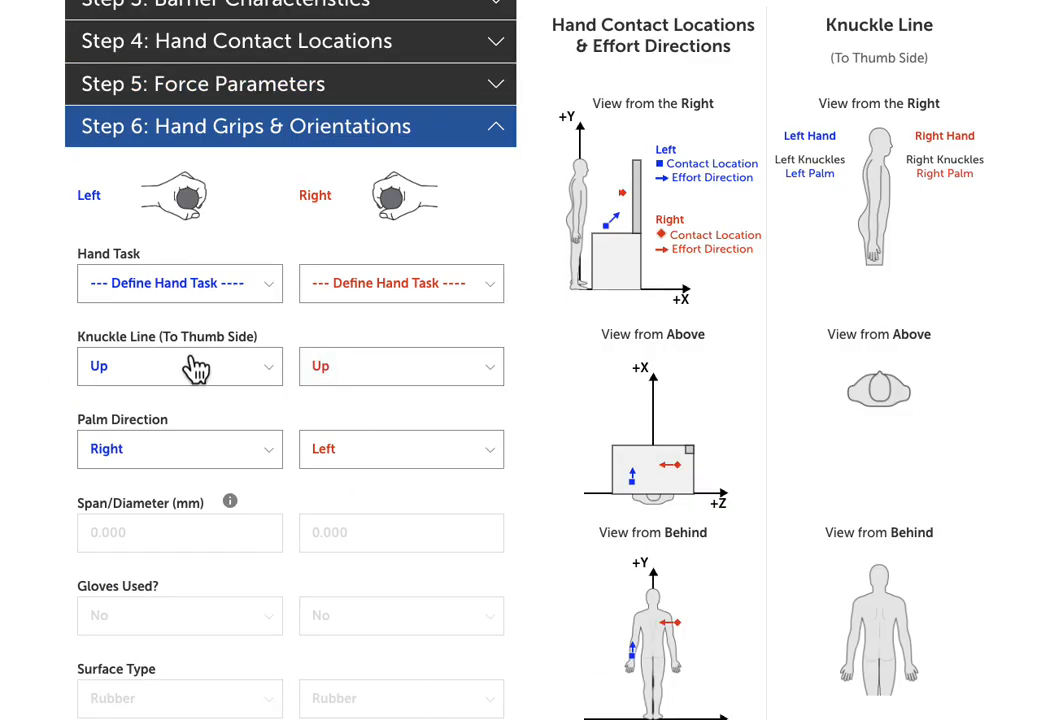
- Try Push along cylinder: Medial Grasp, Pull: Lateral Pinch and Pull along cylinder: Oblique Grasp as the left hand's task
scroll(243, 376, "down", 1)
scroll(250, 381, "down", 1)
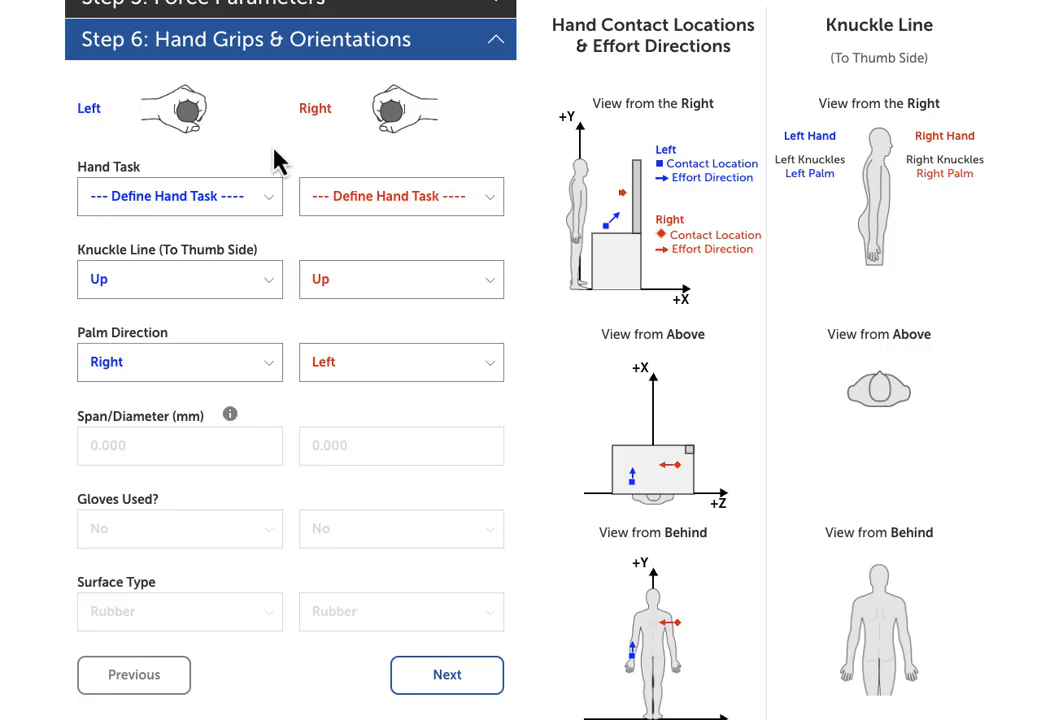
left_click(207, 200)
scroll(203, 270, "down", 10)
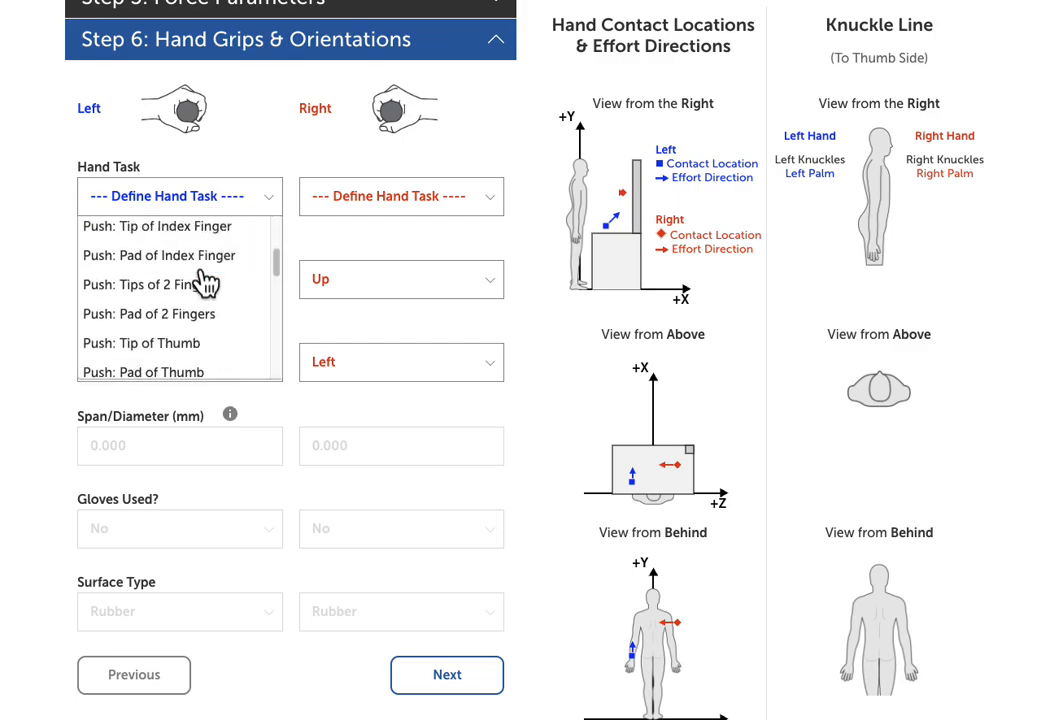
left_click_drag(277, 364, 281, 292)
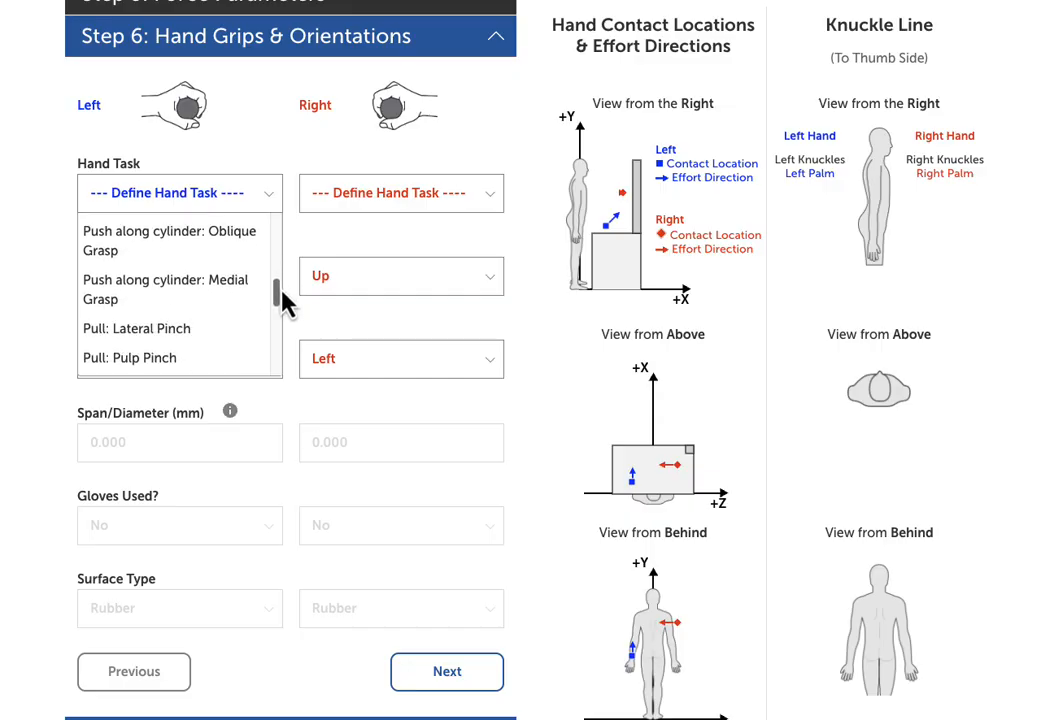
left_click(229, 289)
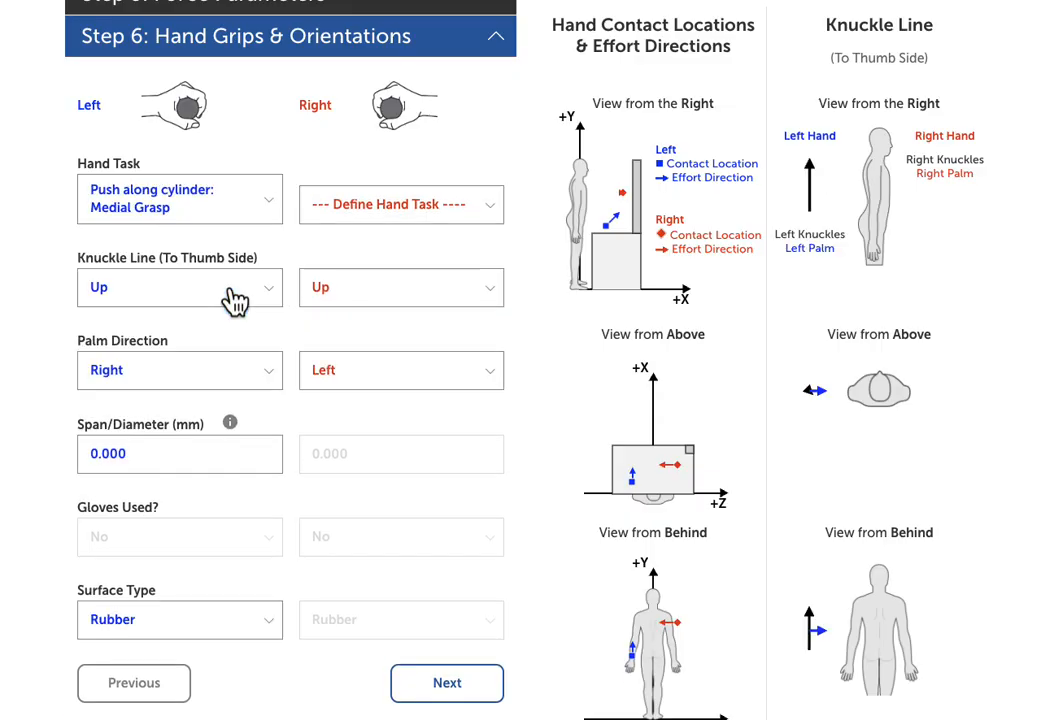
left_click(165, 190)
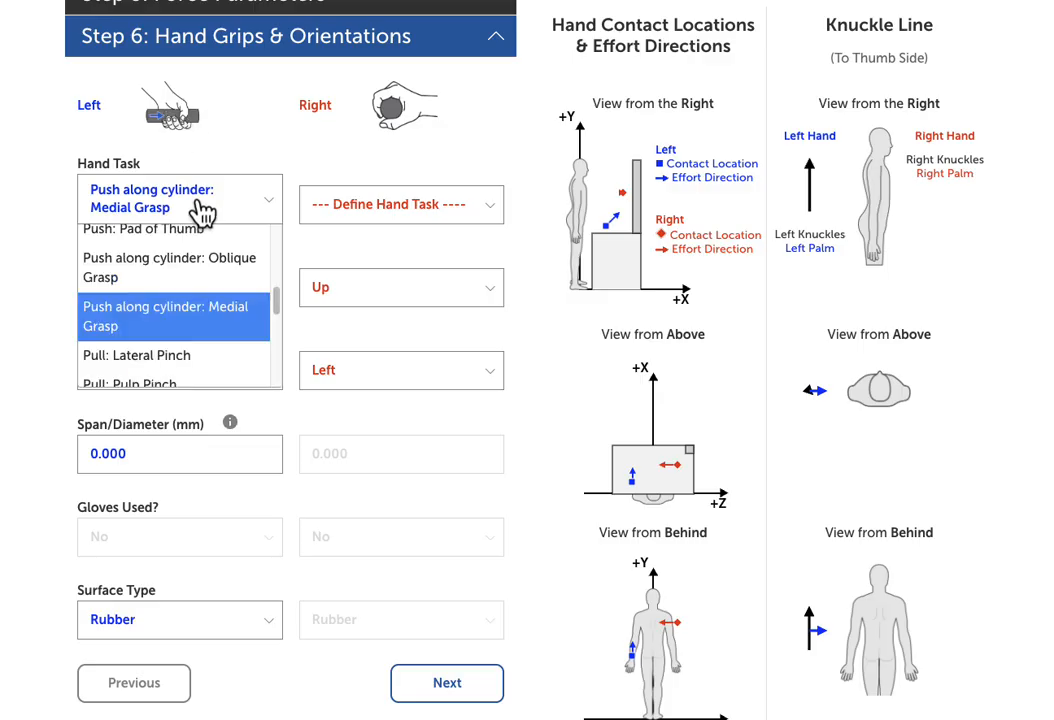
left_click(180, 357)
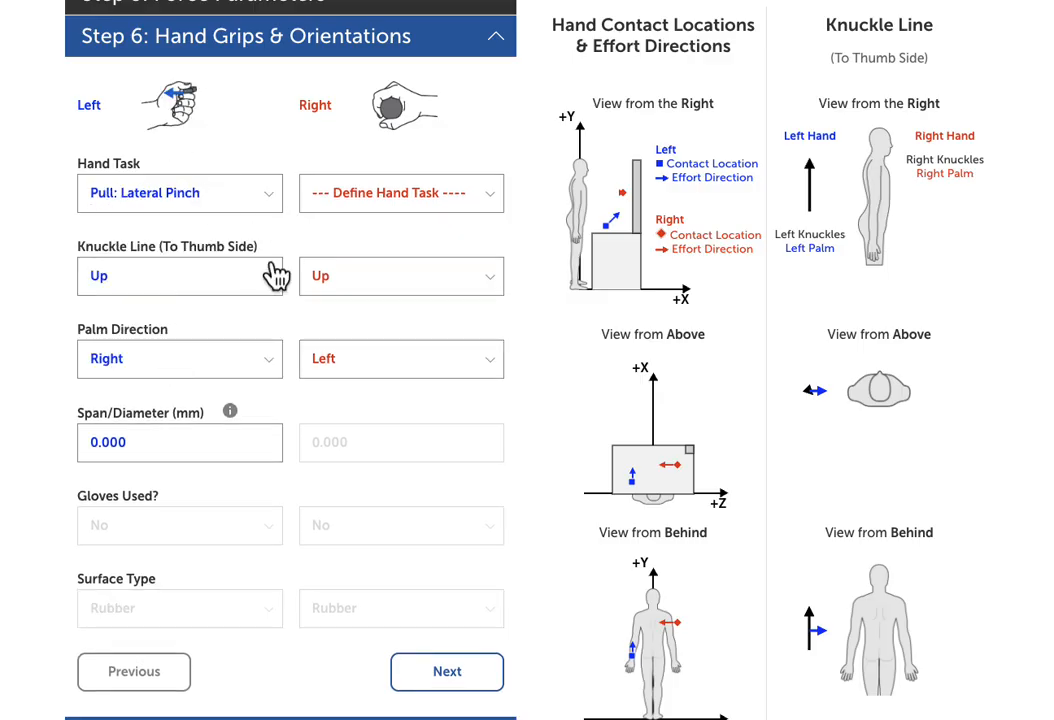
left_click(271, 203)
scroll(115, 348, "down", 3)
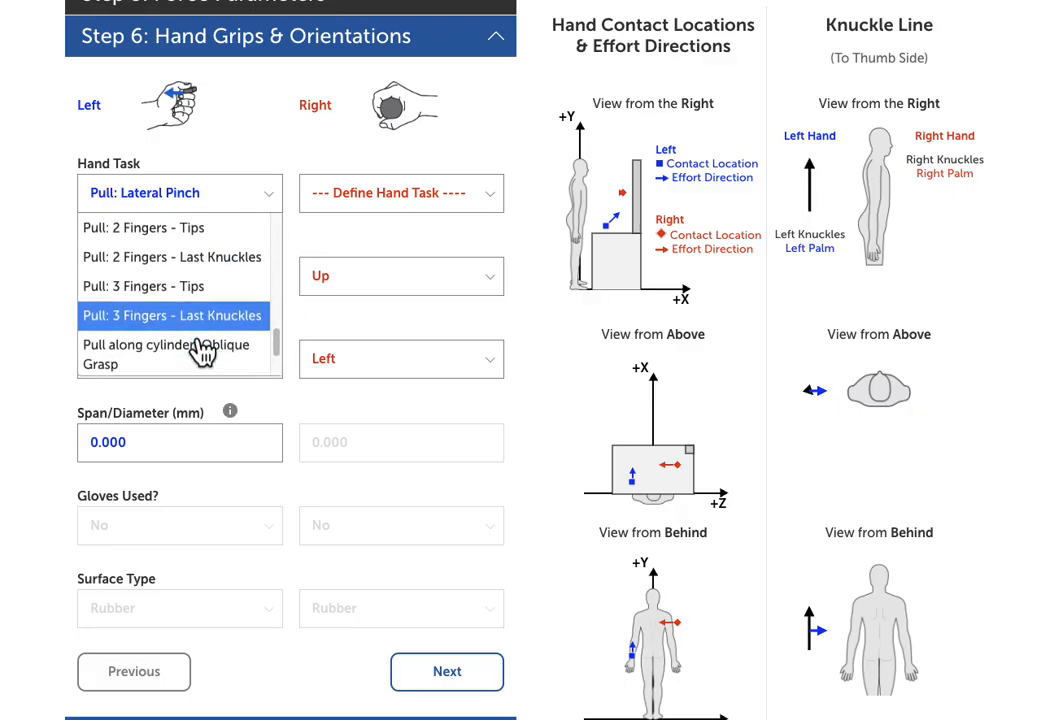
left_click(203, 352)
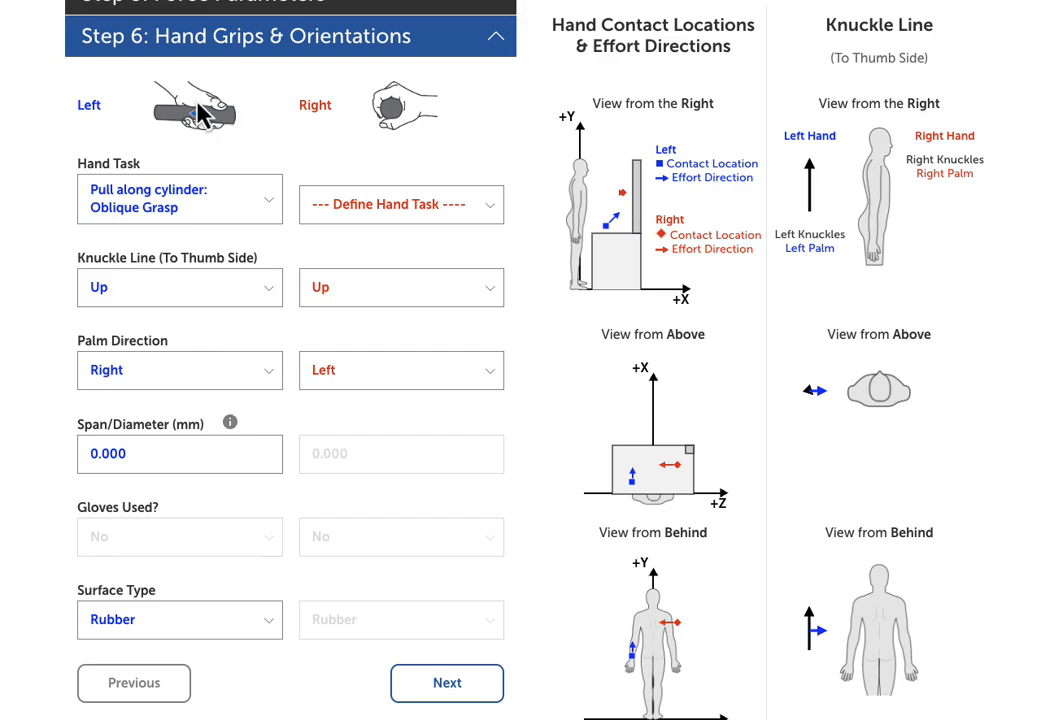
- Set the hand task of both the left and right hands to Push along cylinder: Oblique Grasp
left_click(224, 205)
scroll(228, 280, "up", 5)
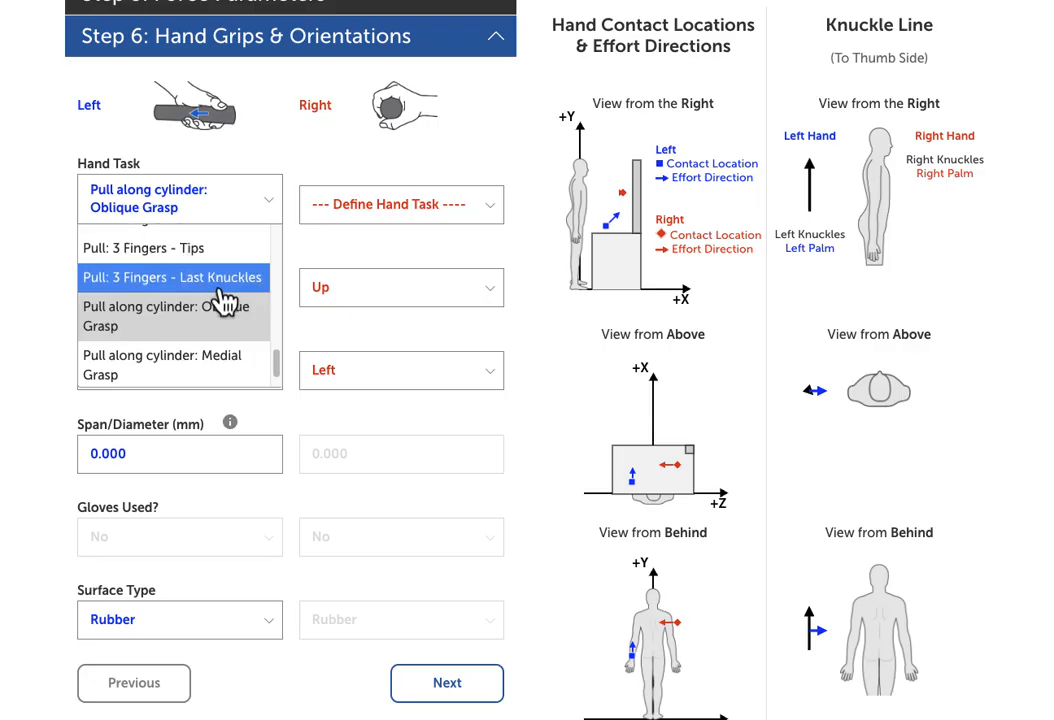
left_click_drag(276, 240, 278, 310)
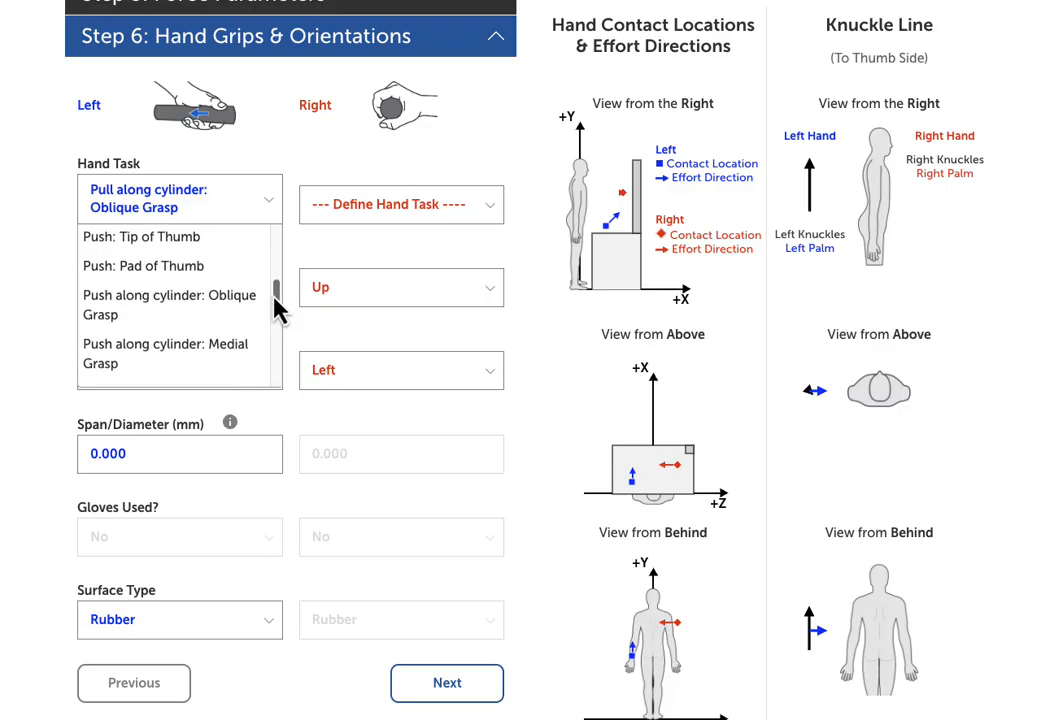
left_click(255, 304)
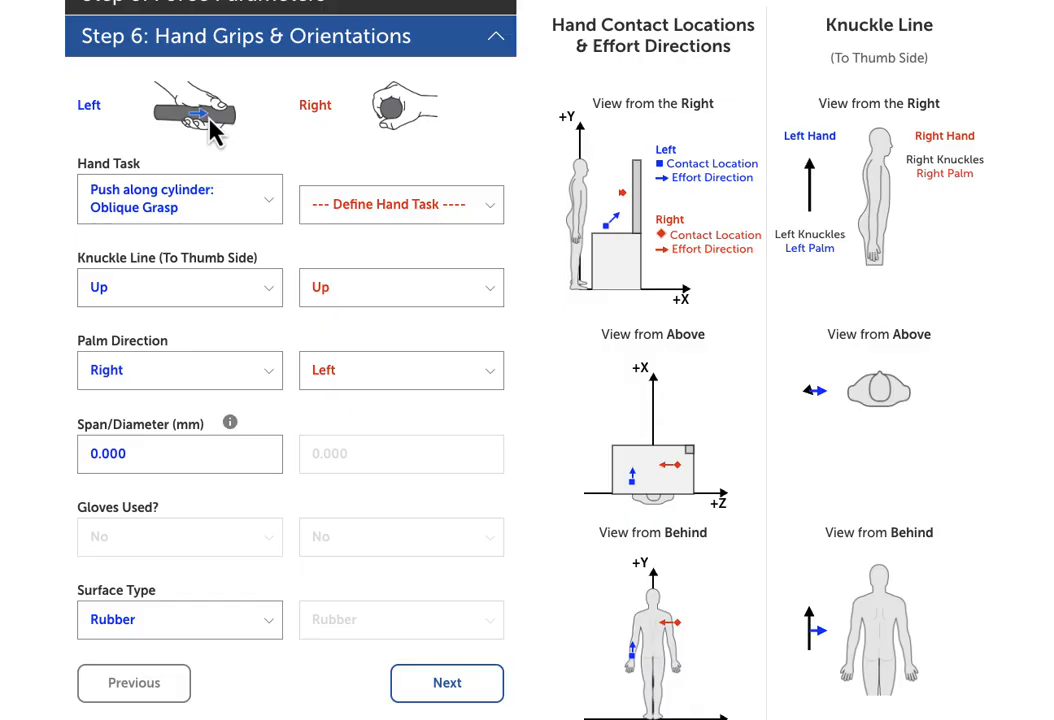
left_click(363, 204)
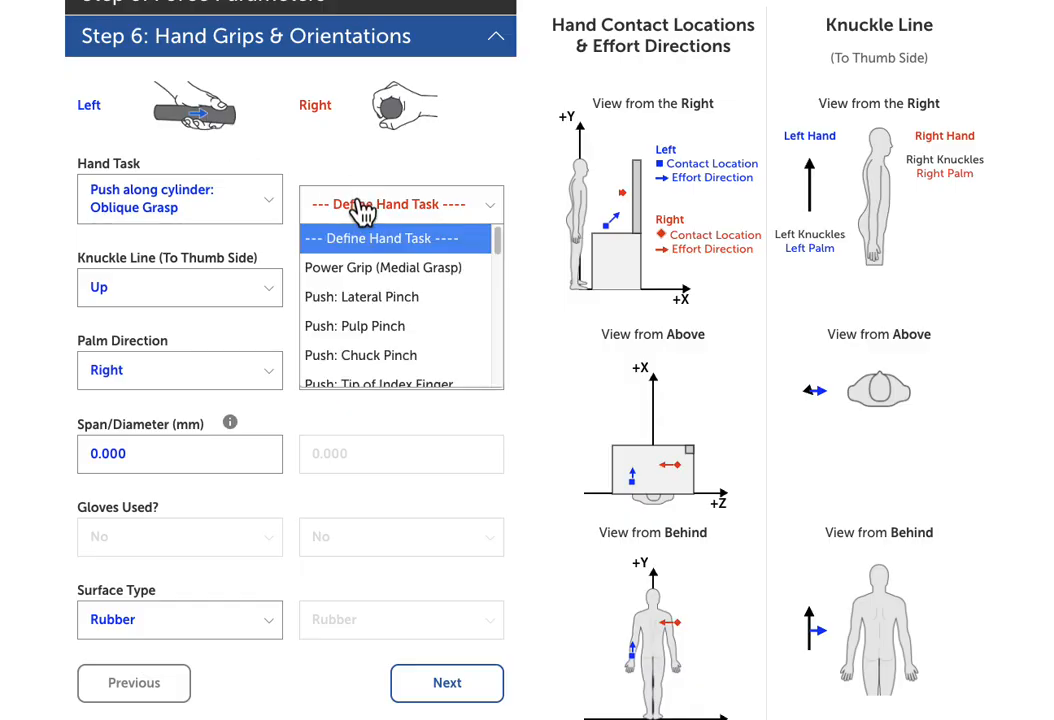
left_click_drag(495, 255, 489, 318)
left_click(409, 302)
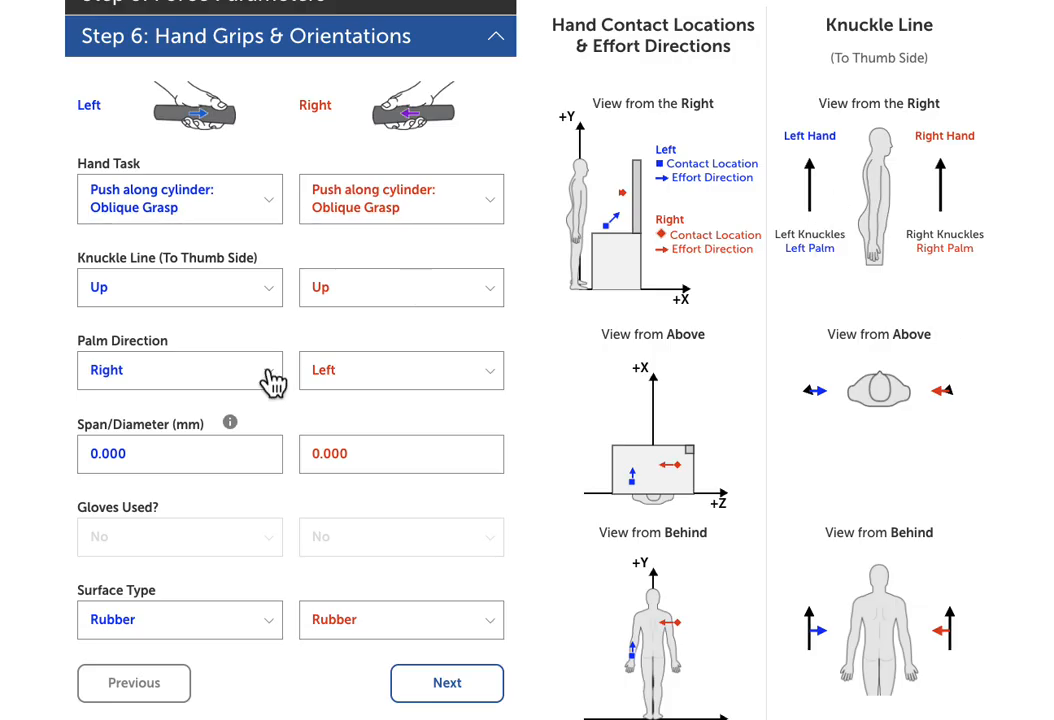
- Set the knuckle line to Forward & Up for the left hand and Left for the right hand
left_click(228, 298)
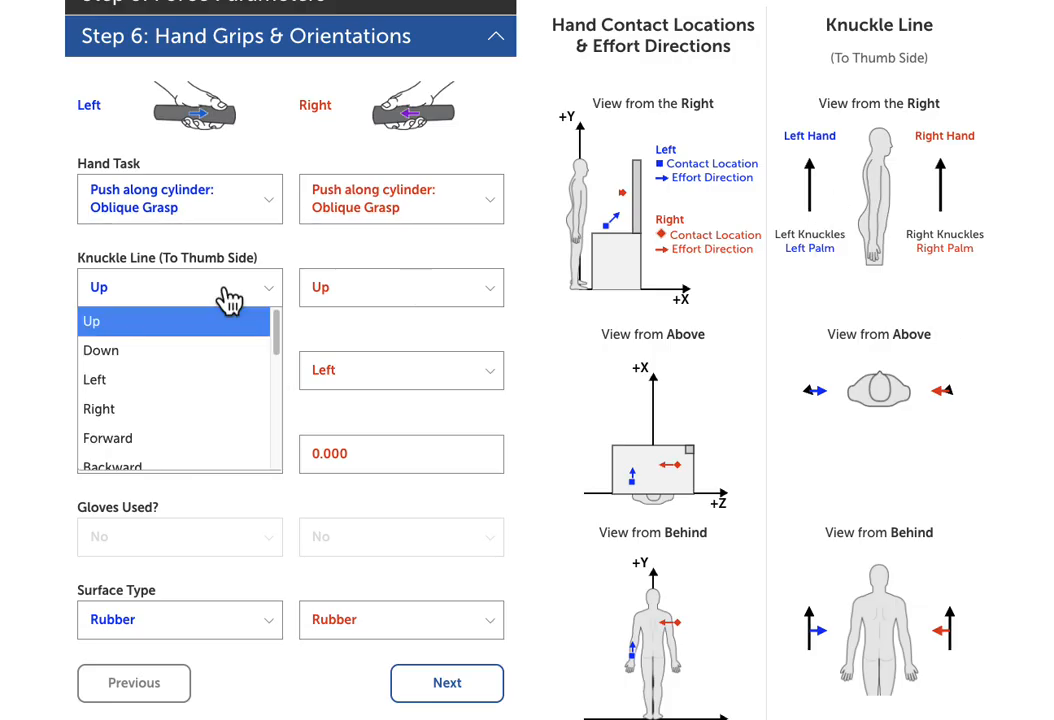
scroll(232, 365, "down", 2)
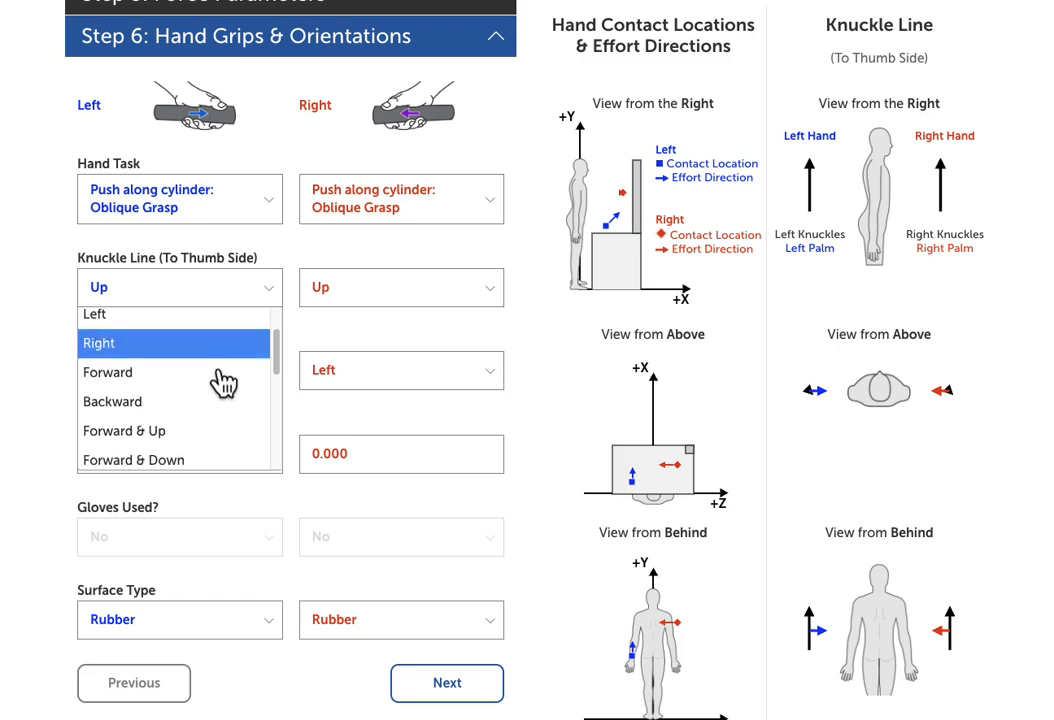
left_click(145, 433)
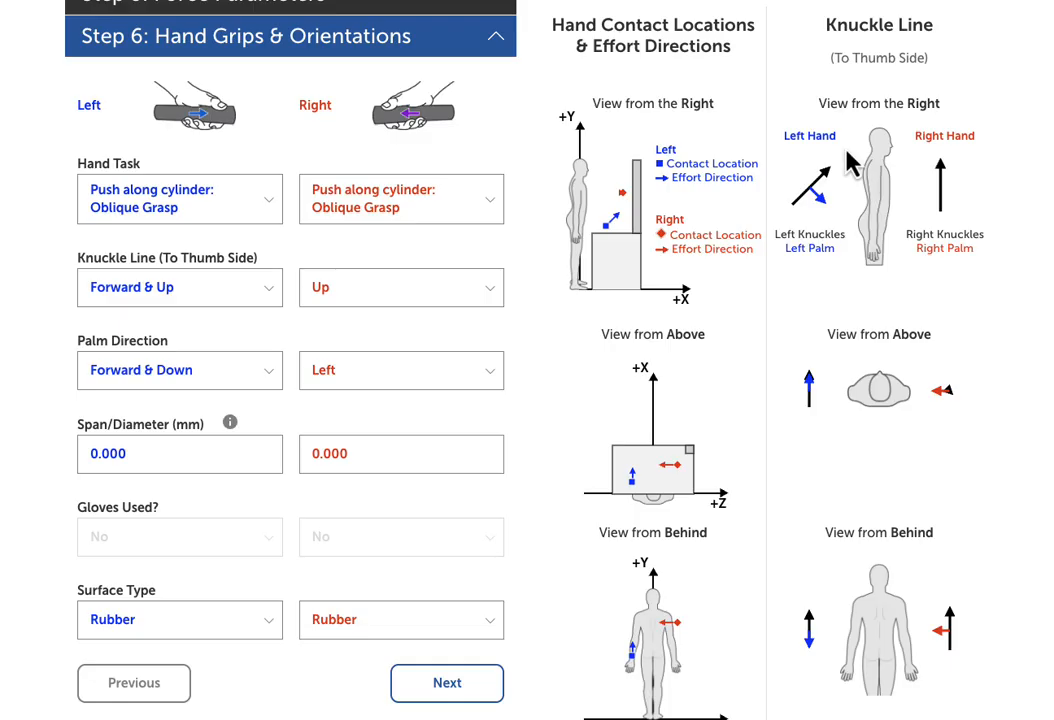
left_click(430, 292)
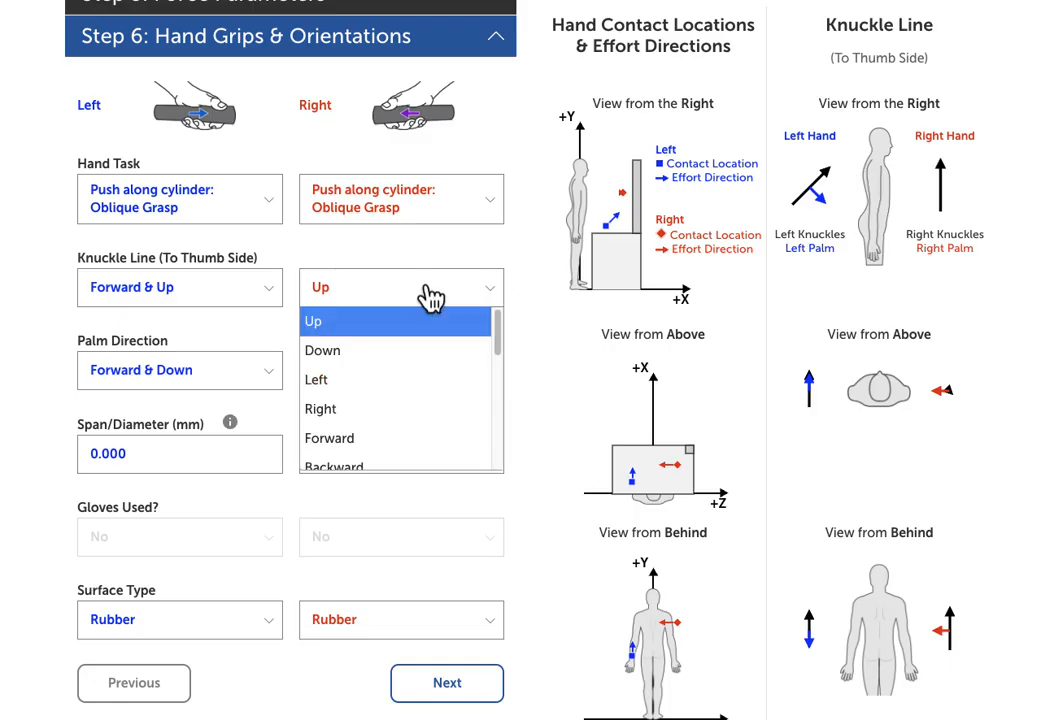
left_click(409, 380)
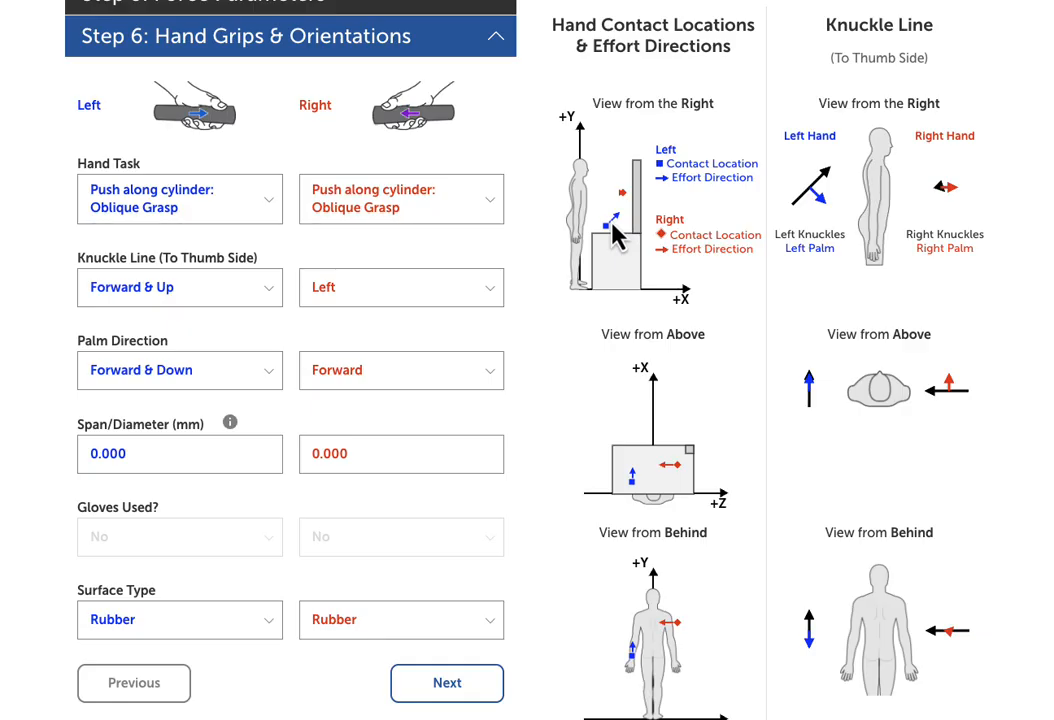
- Set the palm direction to Right for the left hand and Down for the right hand
left_click(140, 378)
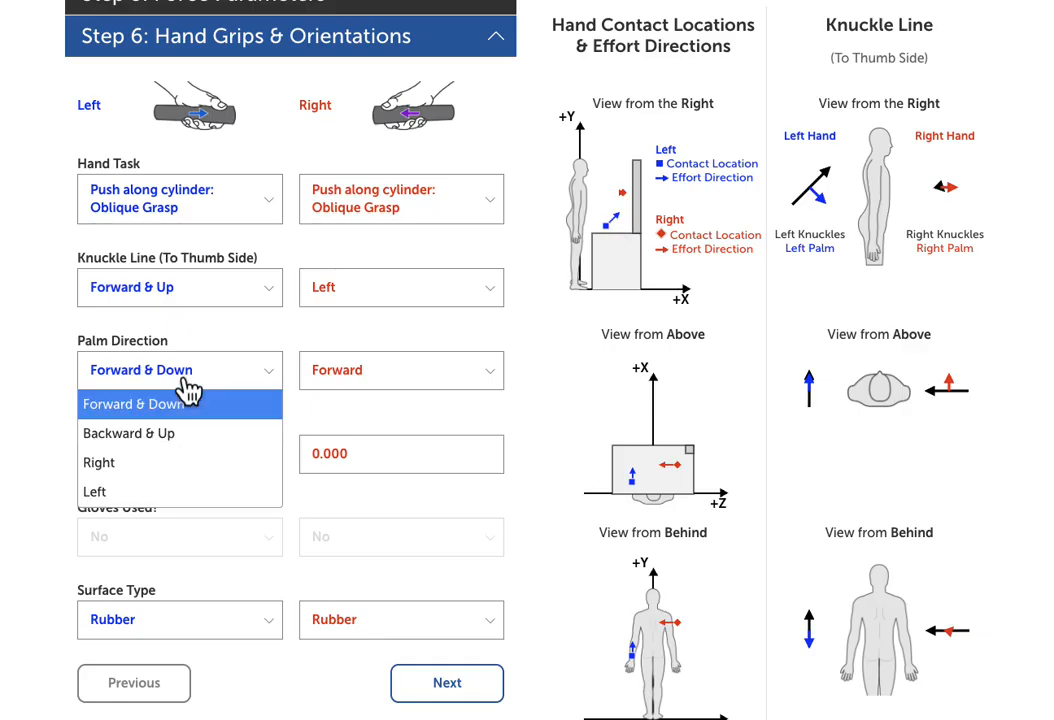
left_click(163, 462)
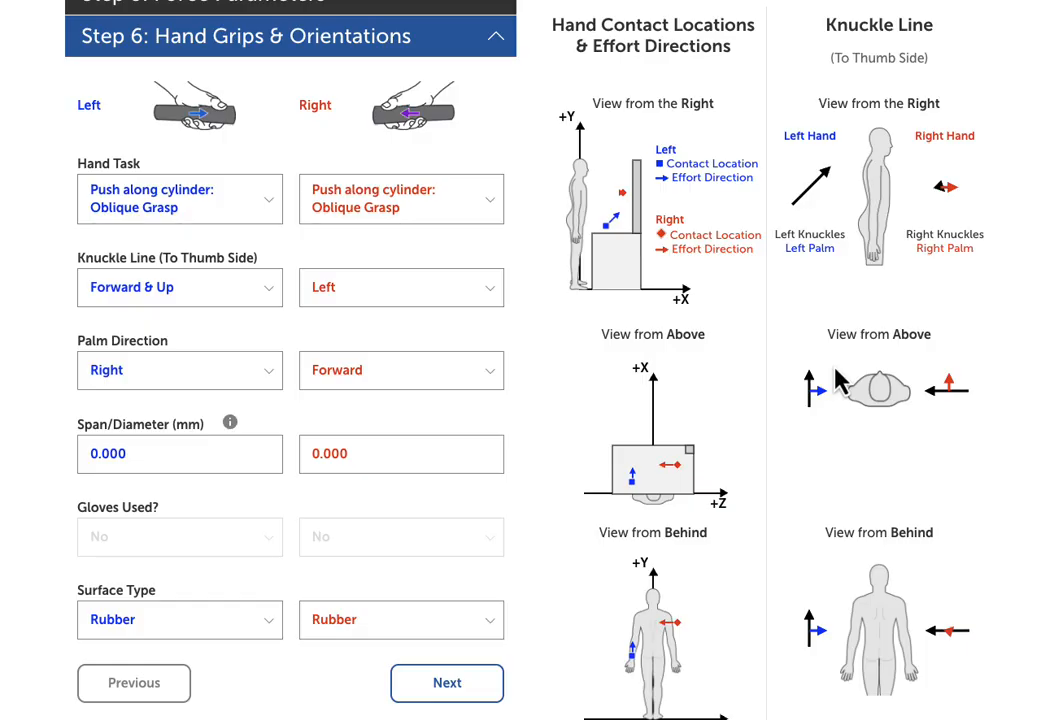
left_click(436, 376)
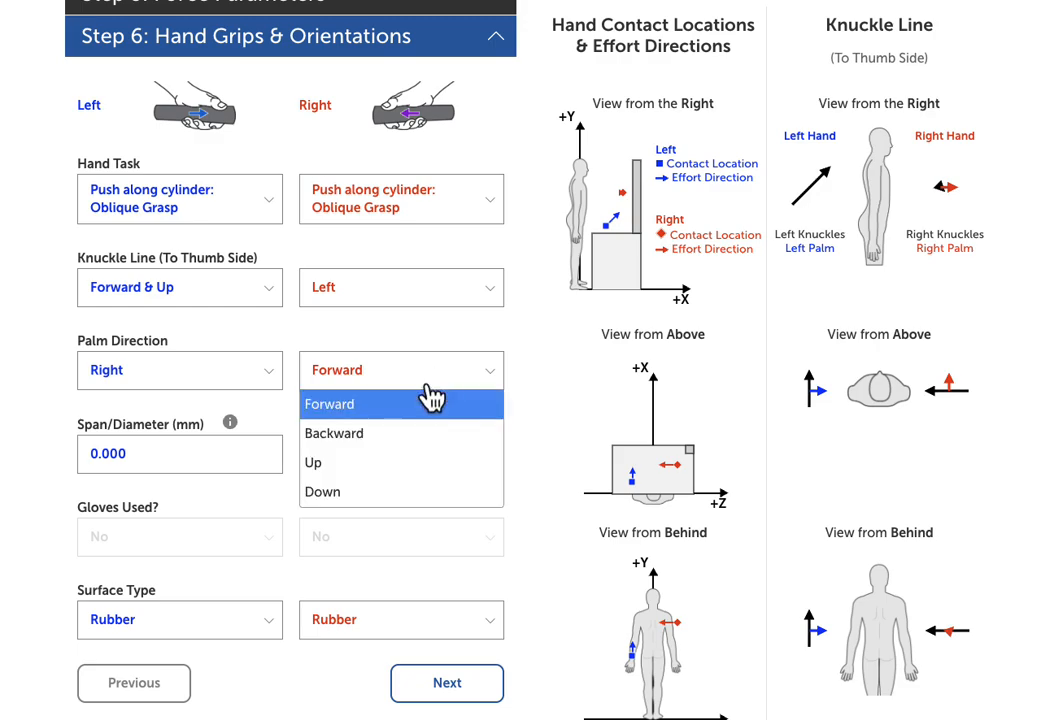
left_click(400, 492)
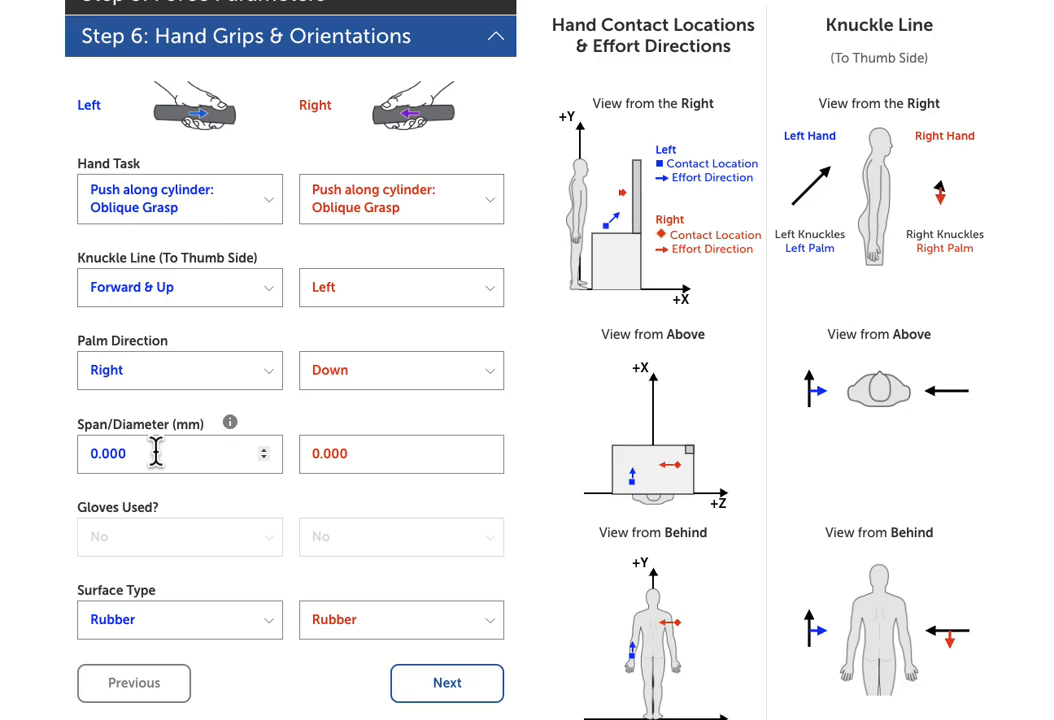
- Set the span/diameter to 30 mm for both hands and choose Rubber as the left hand's surface type
left_click_drag(156, 453, 71, 461)
type("30")
key("Tab")
type("30")
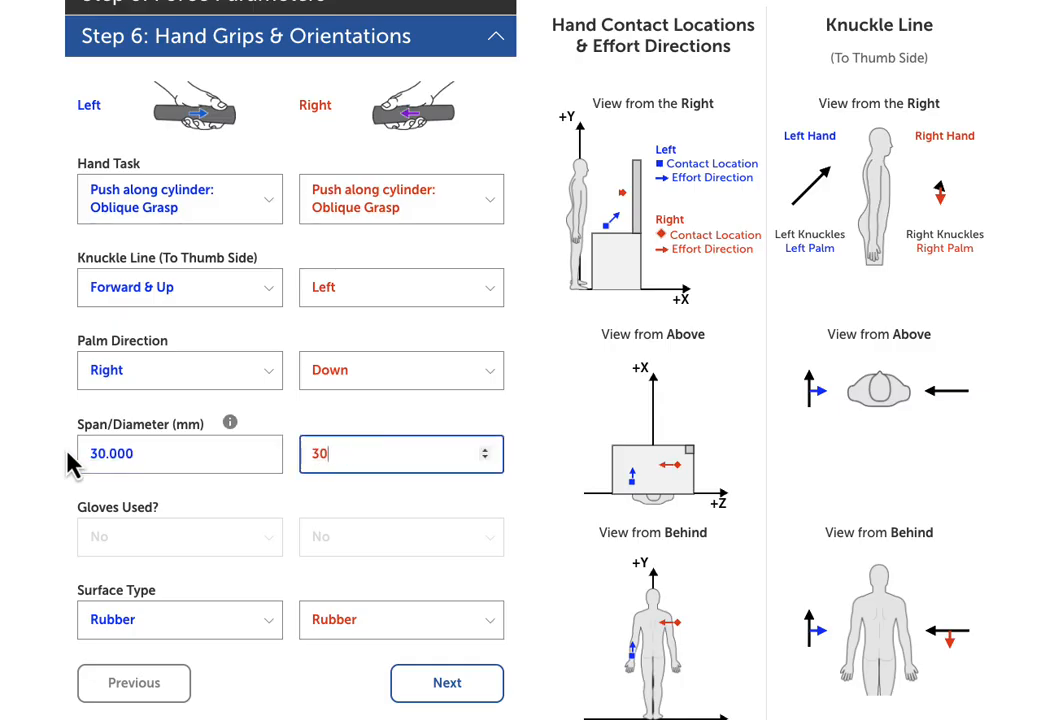
key("Tab")
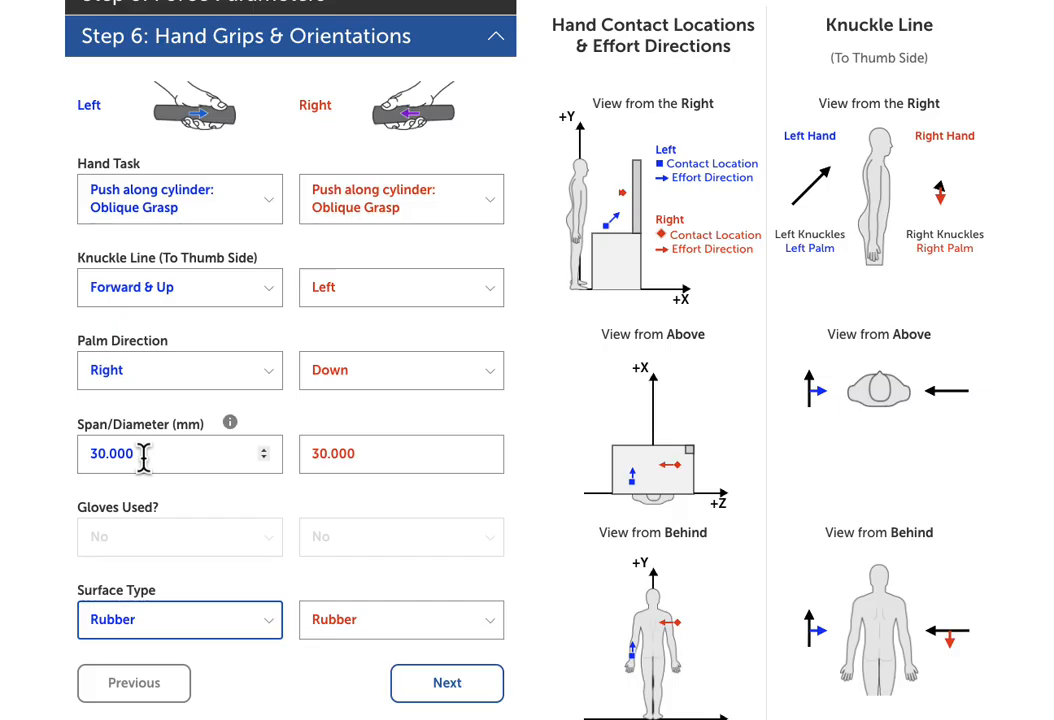
left_click(152, 632)
left_click(130, 656)
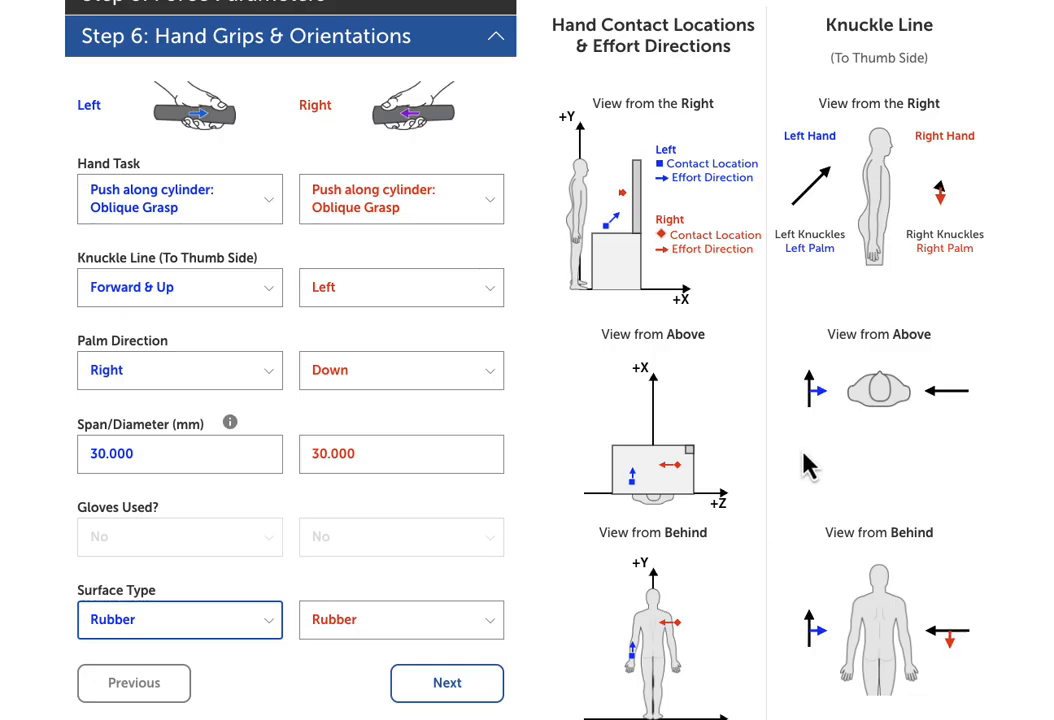
- Advance to the analysis settings and set the eye gaze to Horizon
left_click(478, 666)
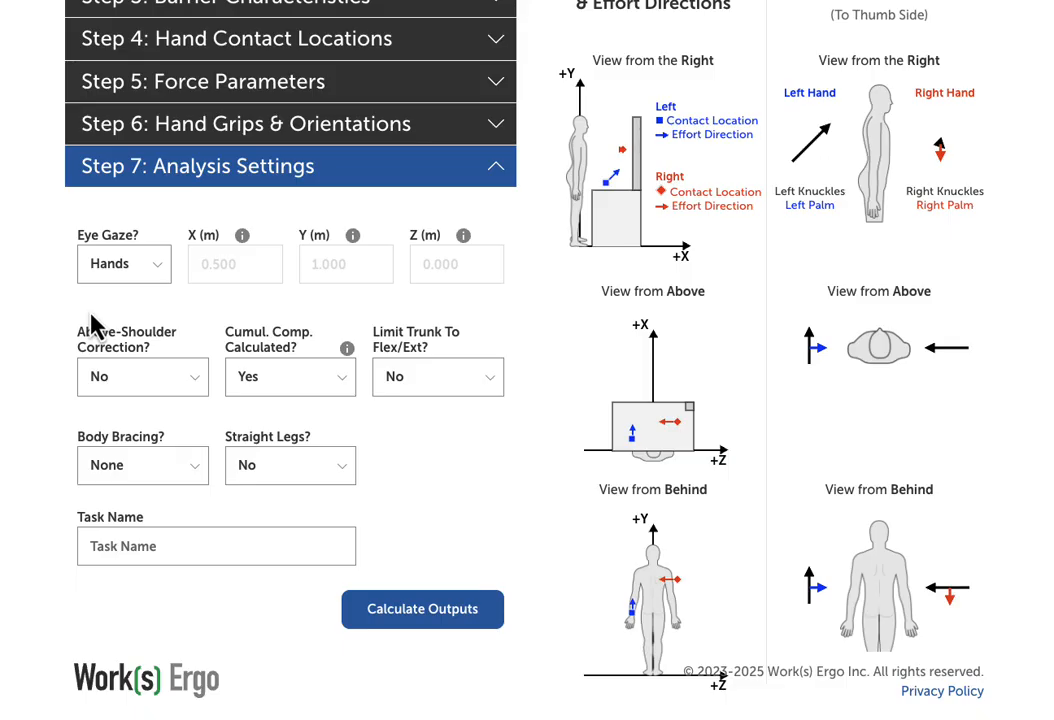
left_click(94, 278)
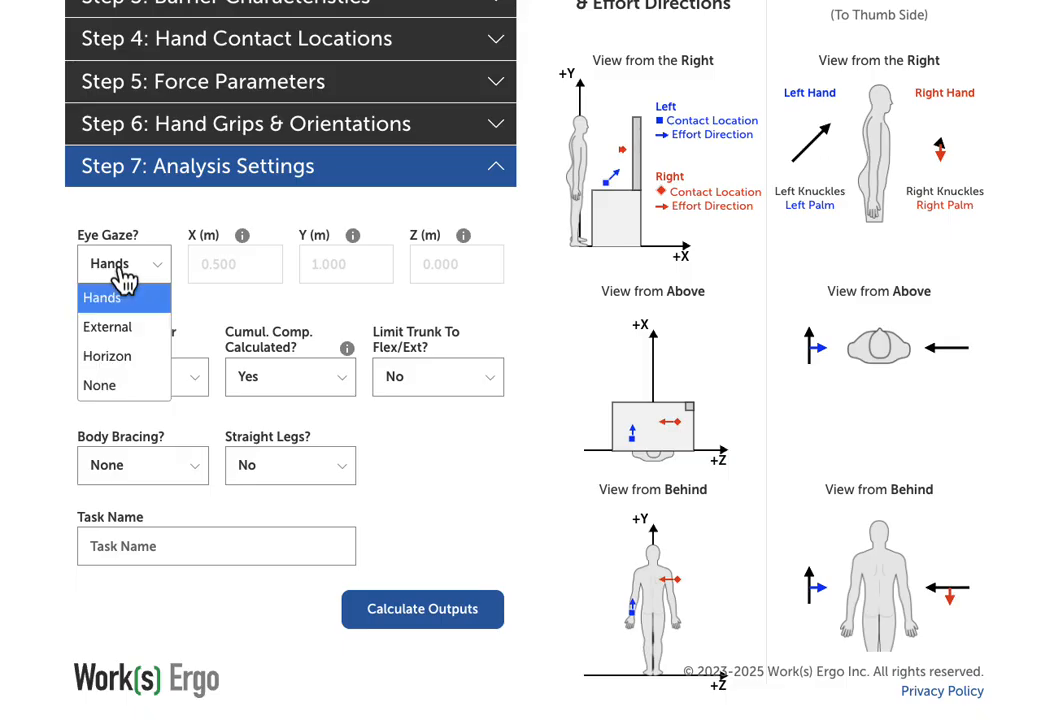
left_click(100, 358)
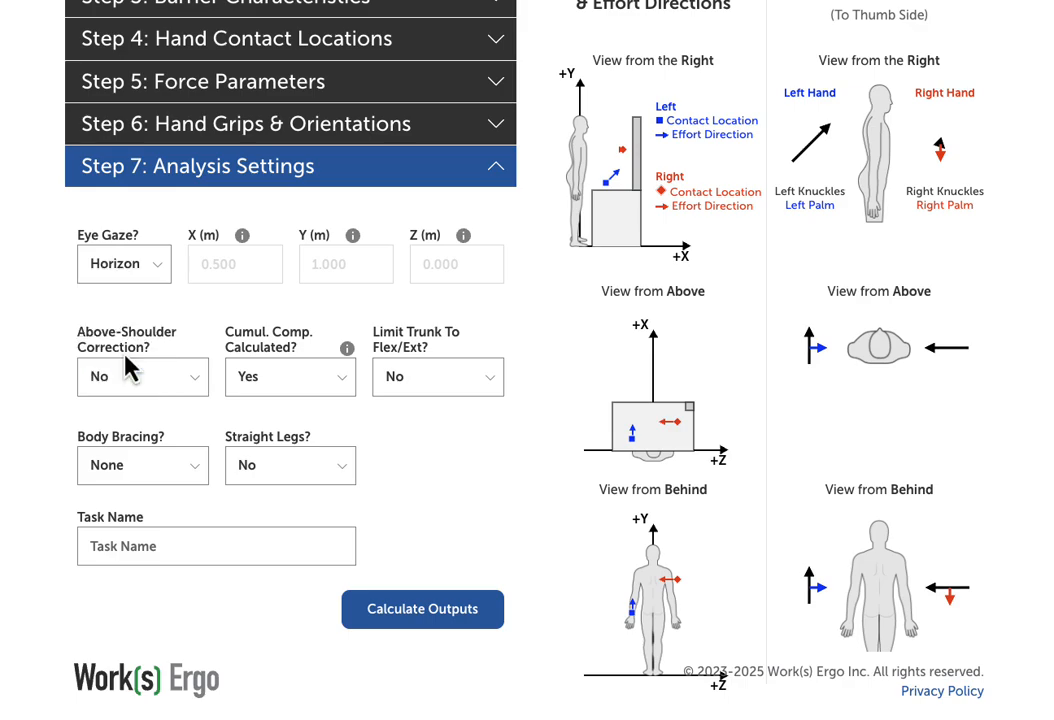
- Set the eye gaze to Hands and the above-shoulder correction to Yes
left_click(133, 265)
left_click(135, 300)
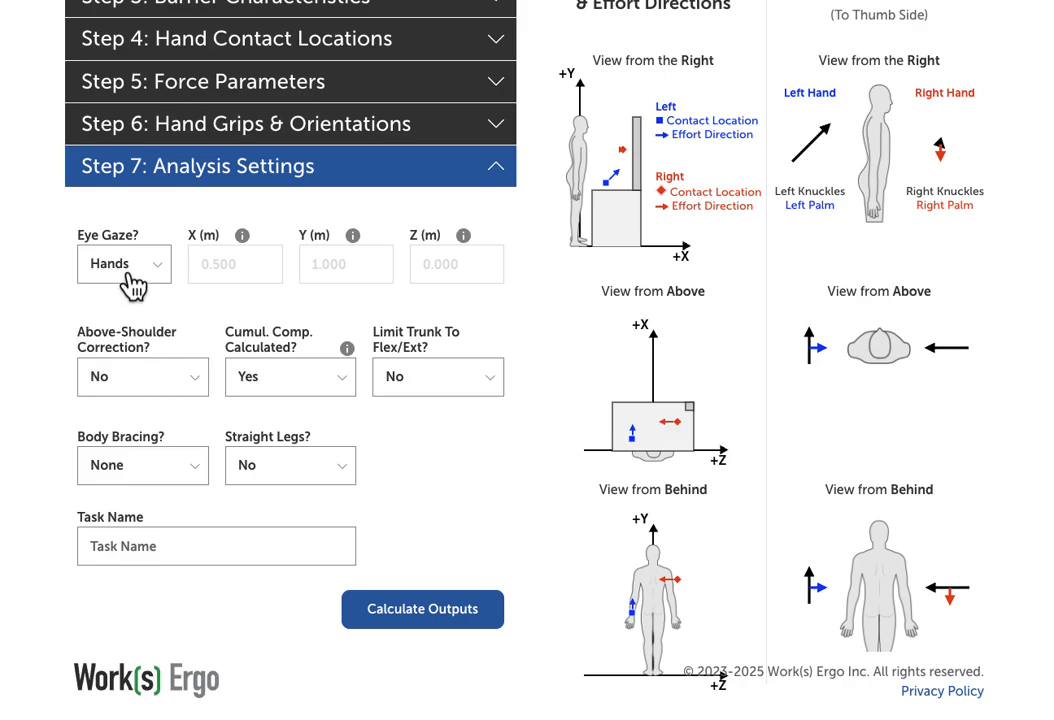
left_click(133, 270)
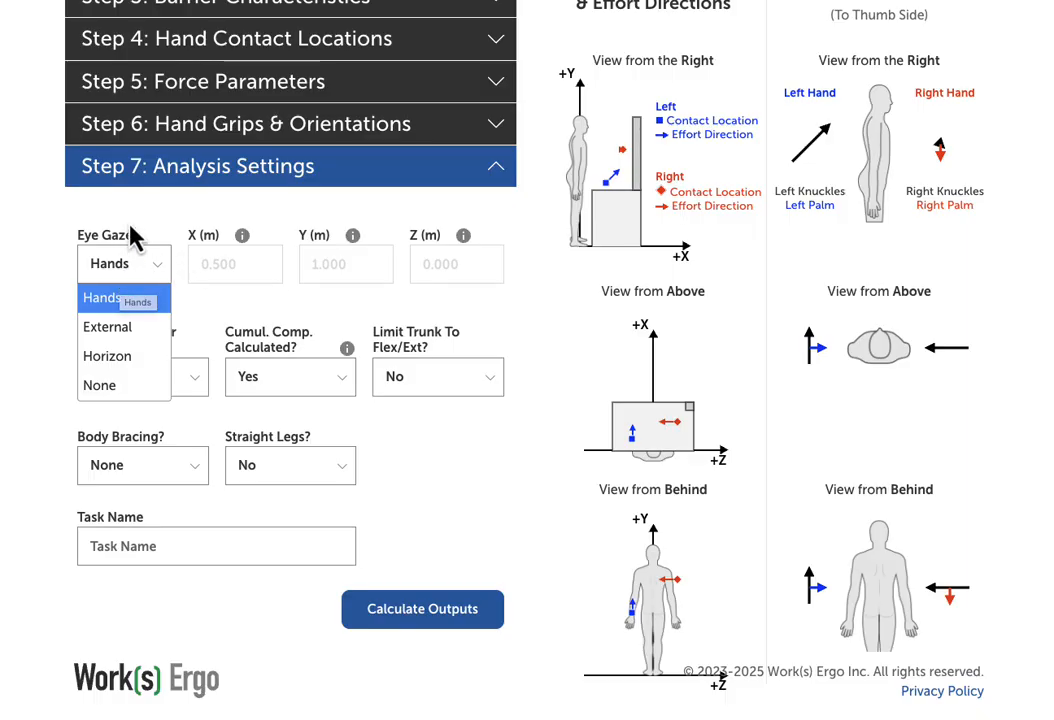
left_click(117, 299)
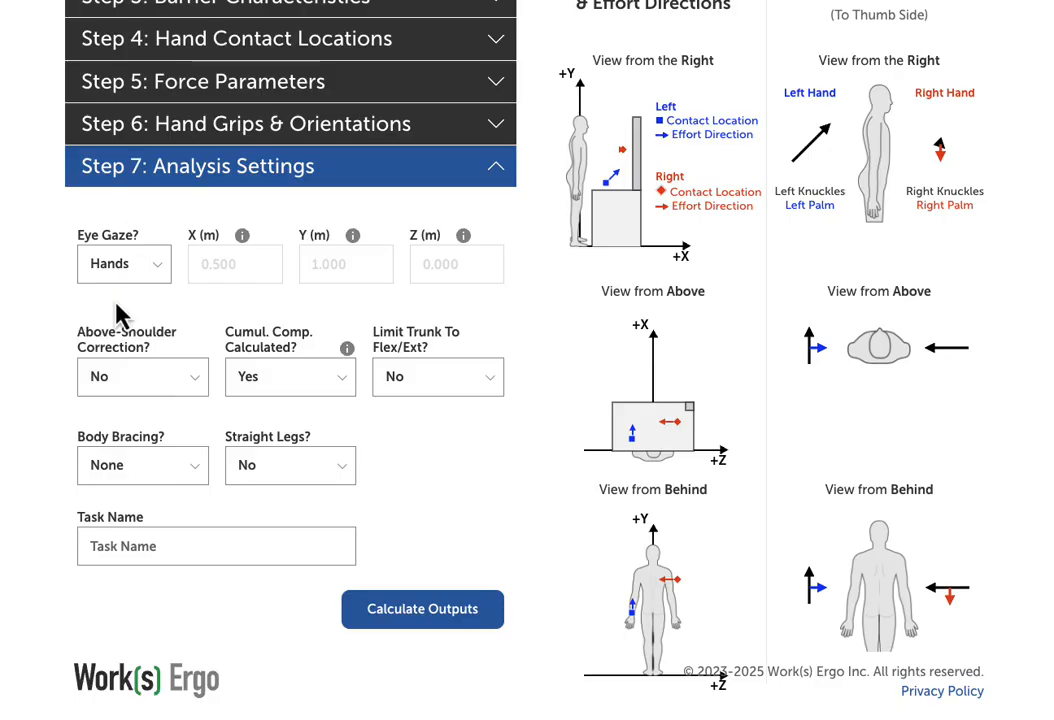
left_click(135, 390)
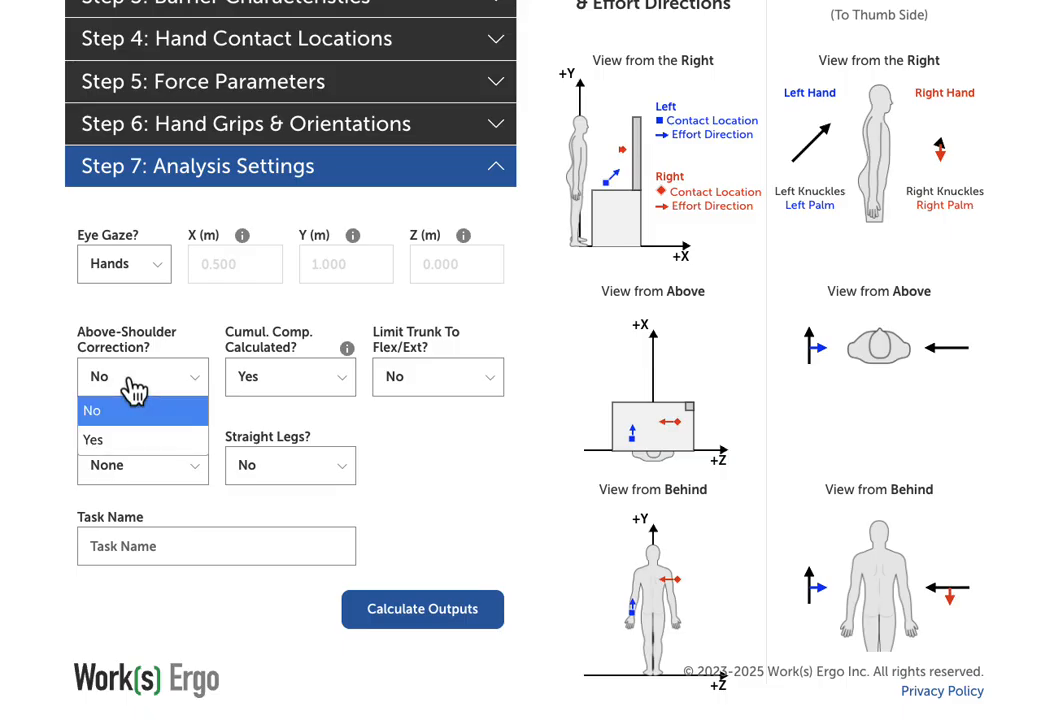
left_click(122, 443)
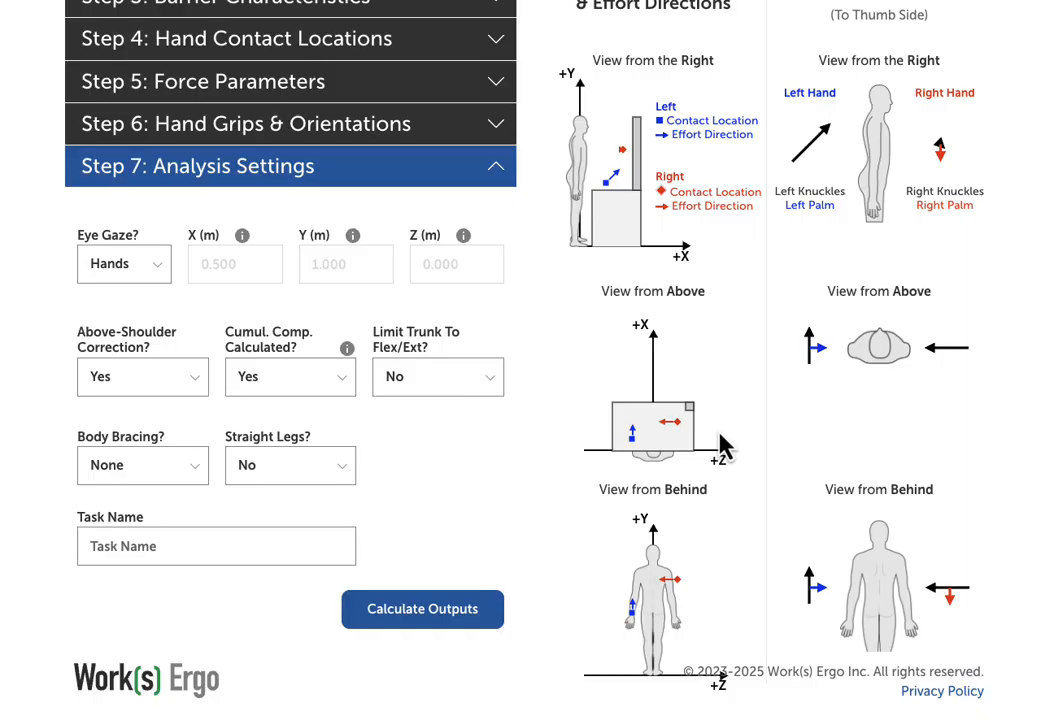
- Set body bracing to On Lower Extremities and choose No for straight legs
left_click(178, 470)
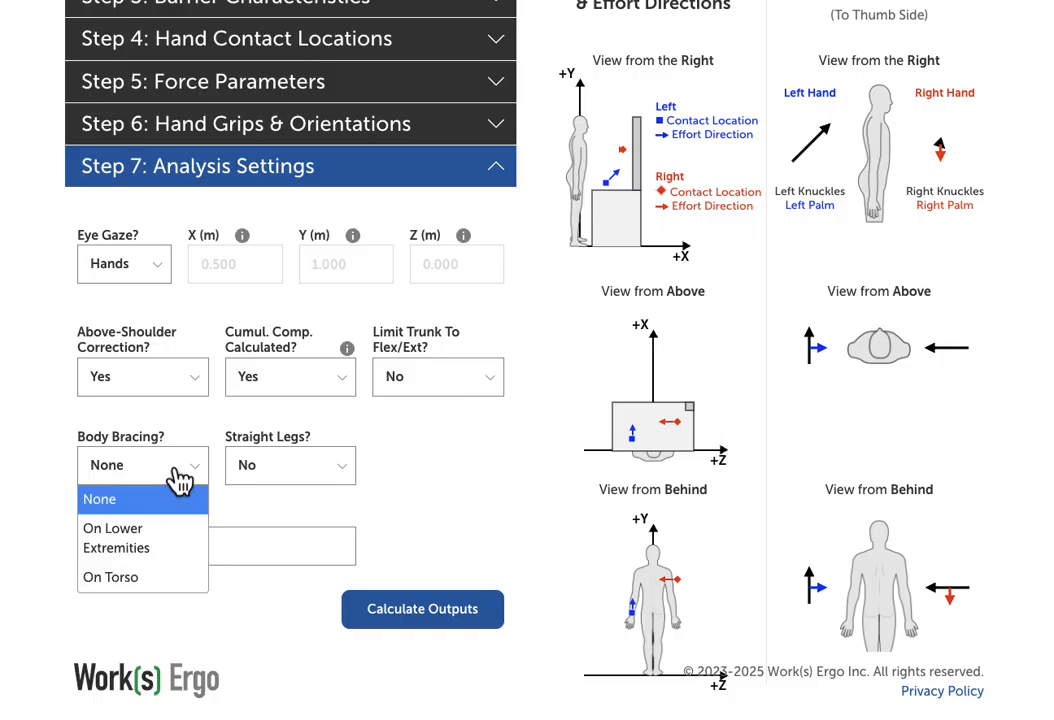
left_click(150, 540)
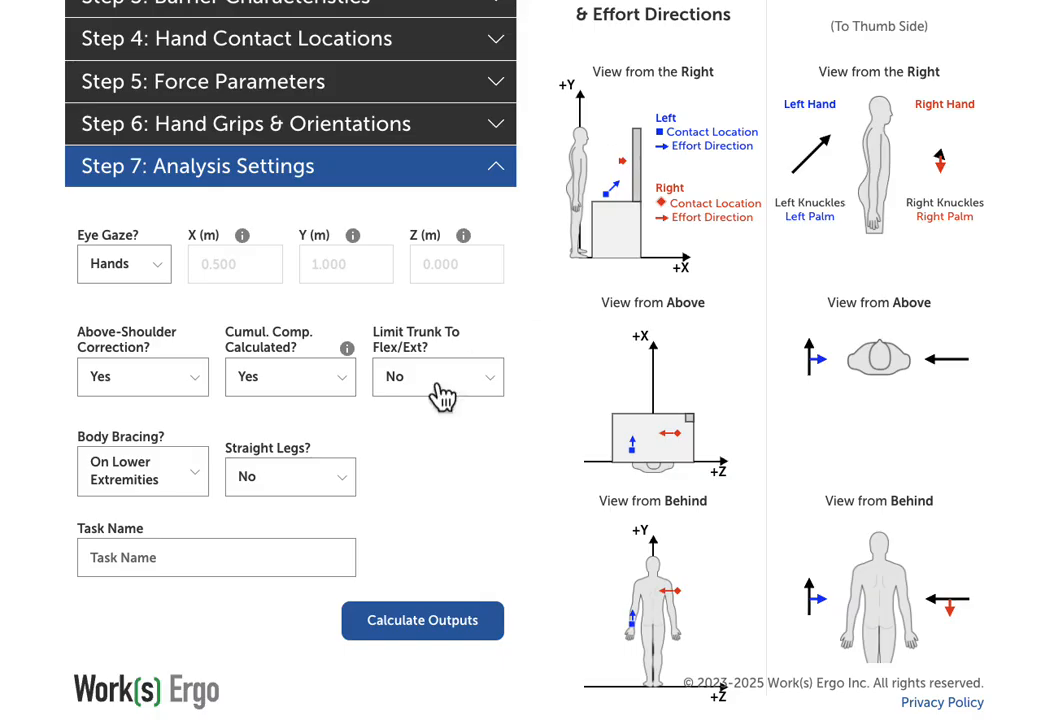
left_click(278, 482)
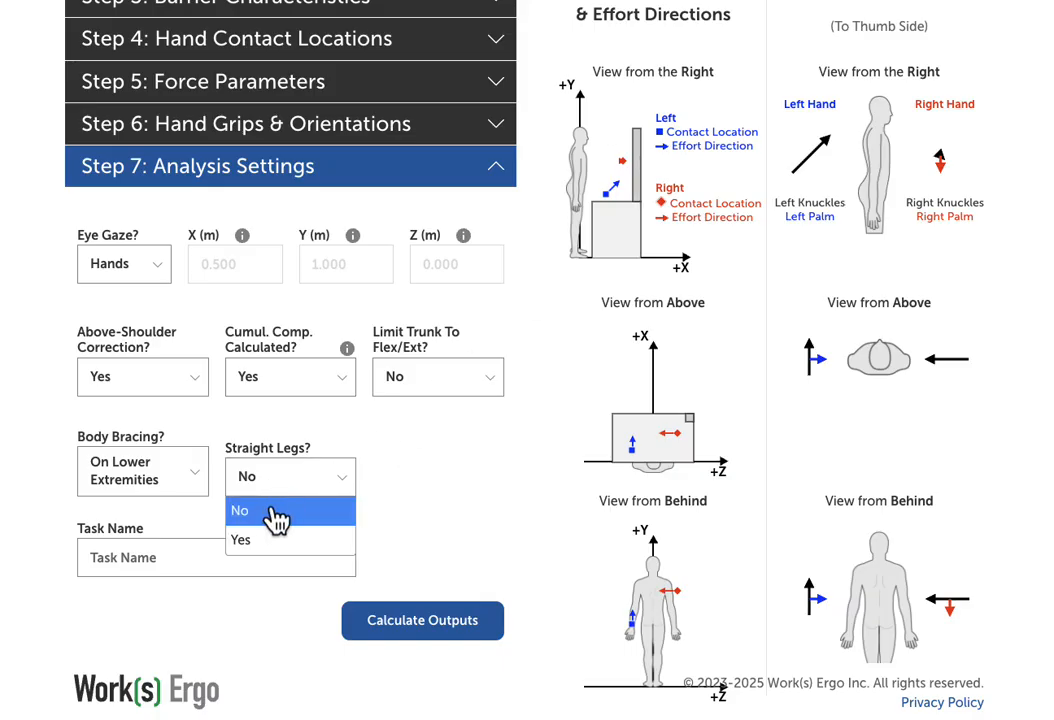
left_click(274, 519)
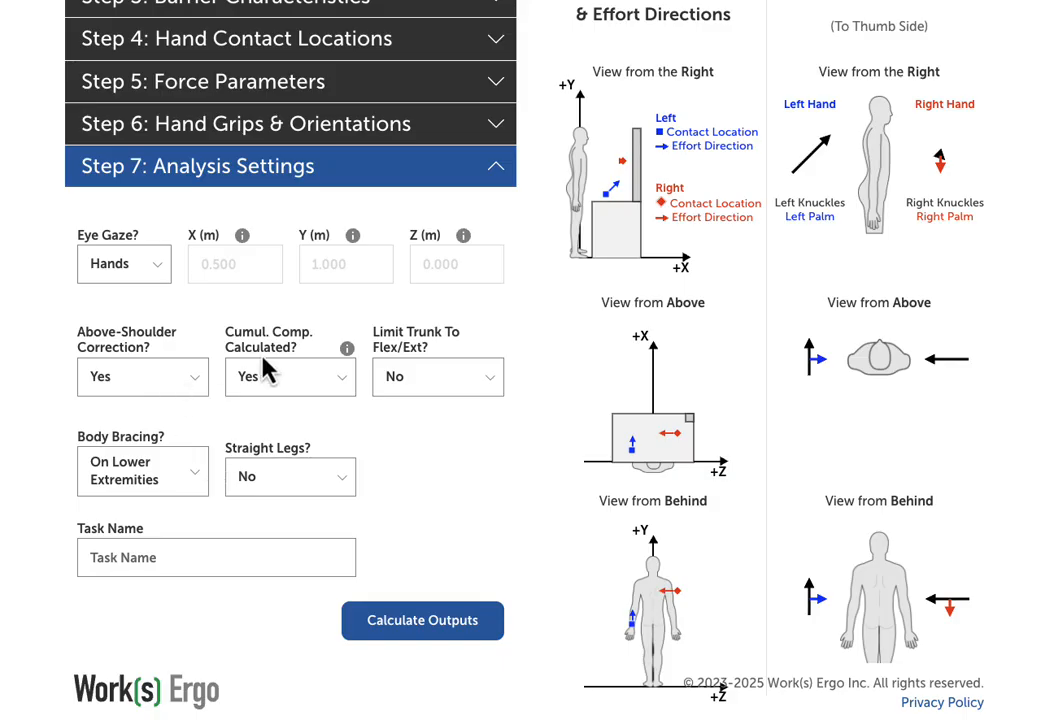
- Enter "Sample Task" as the task name
left_click(173, 560)
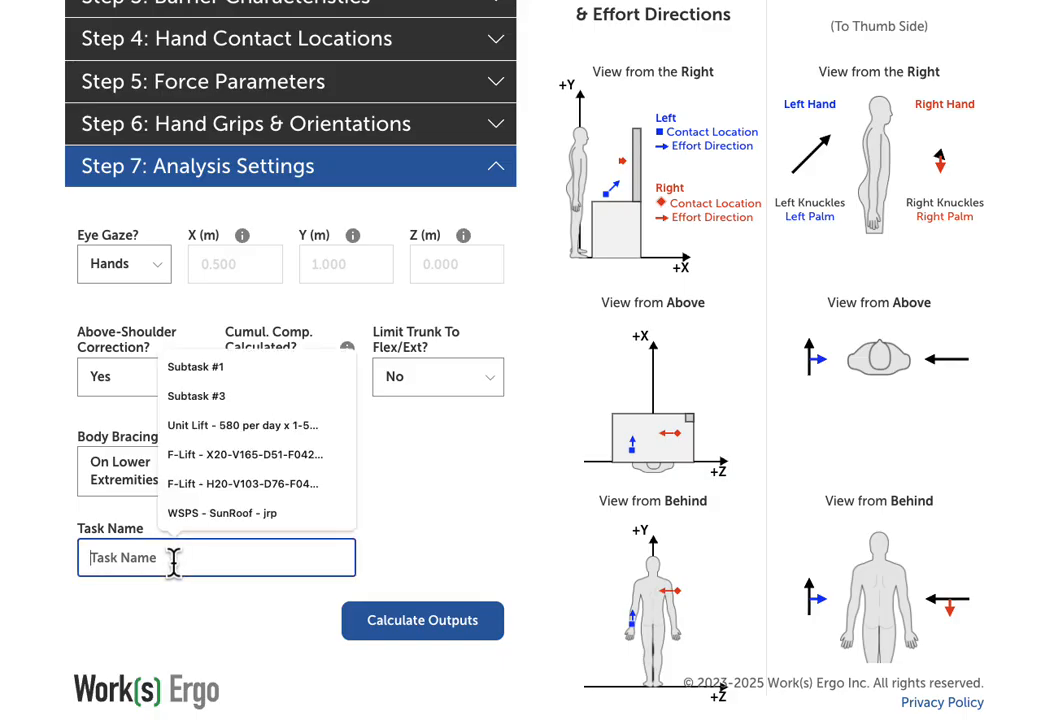
type("Sample S")
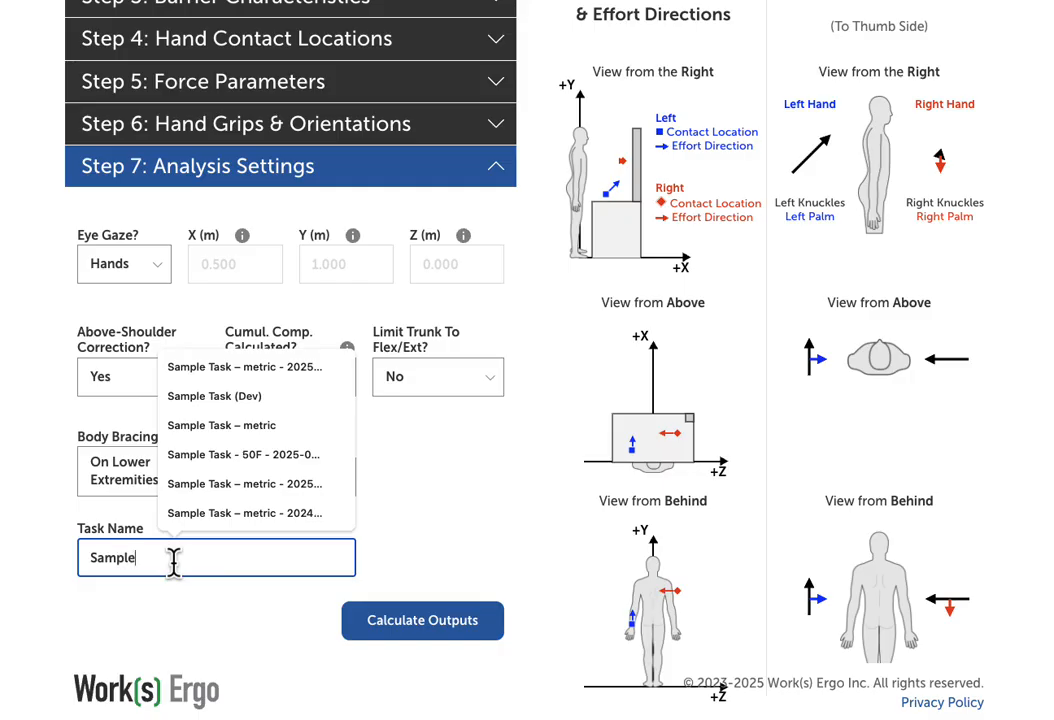
key("BackSpace")
type("Task")
key("Tab")
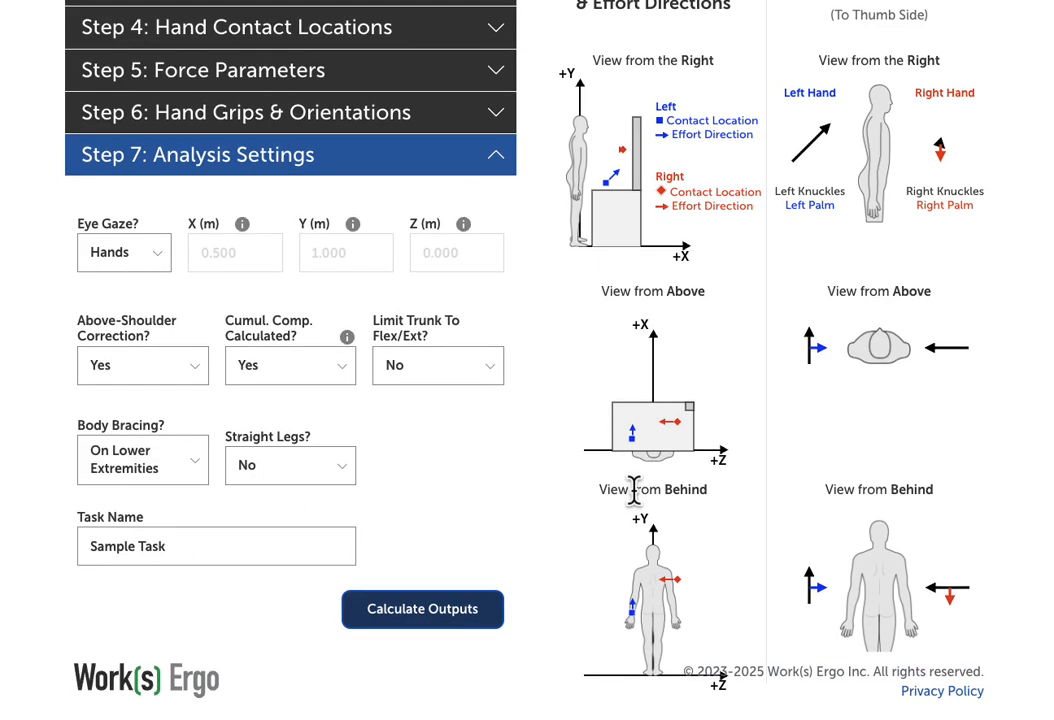
- Calculate the analysis outputs for the task and open the outputs page
scroll(636, 490, "up", 5)
scroll(633, 488, "up", 3)
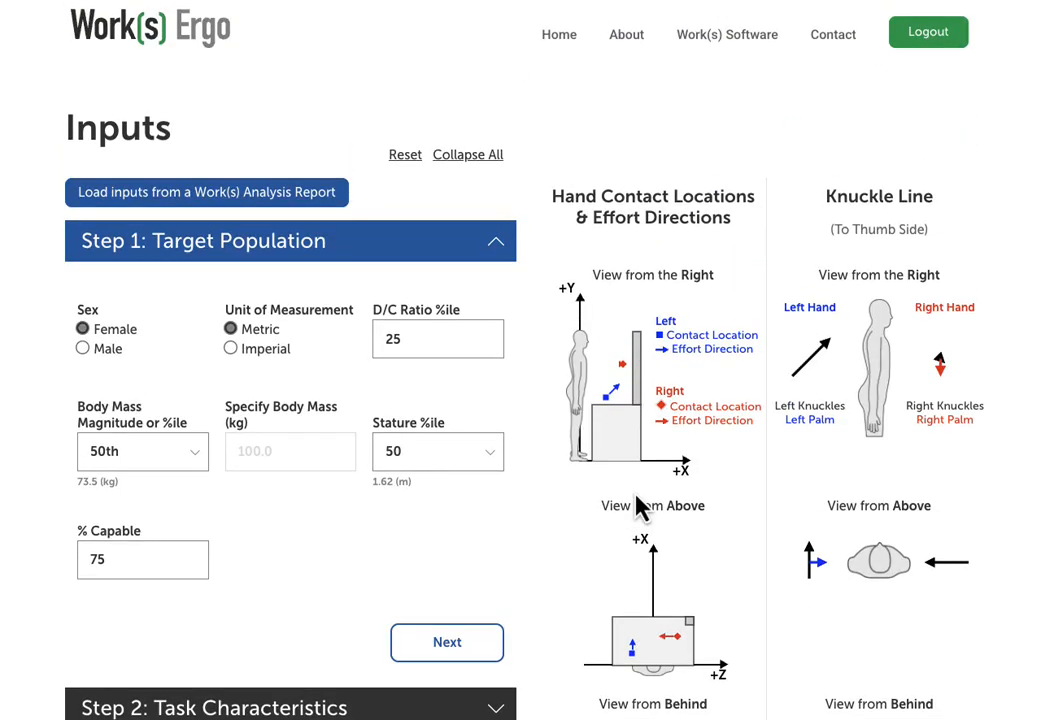
scroll(640, 505, "down", 8)
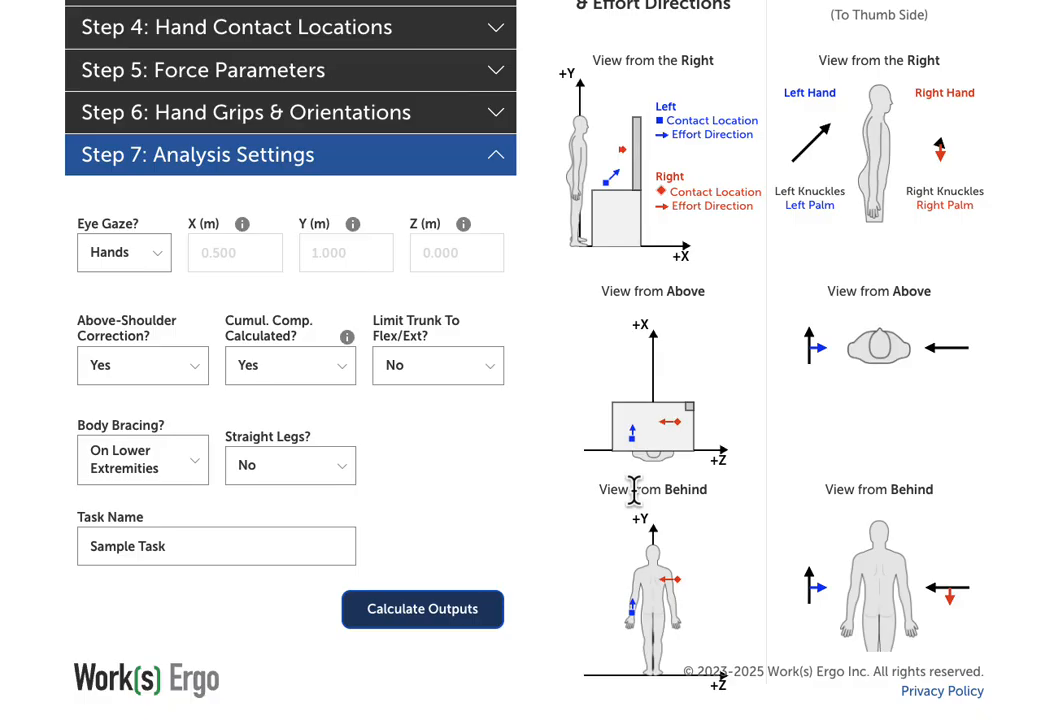
left_click(416, 614)
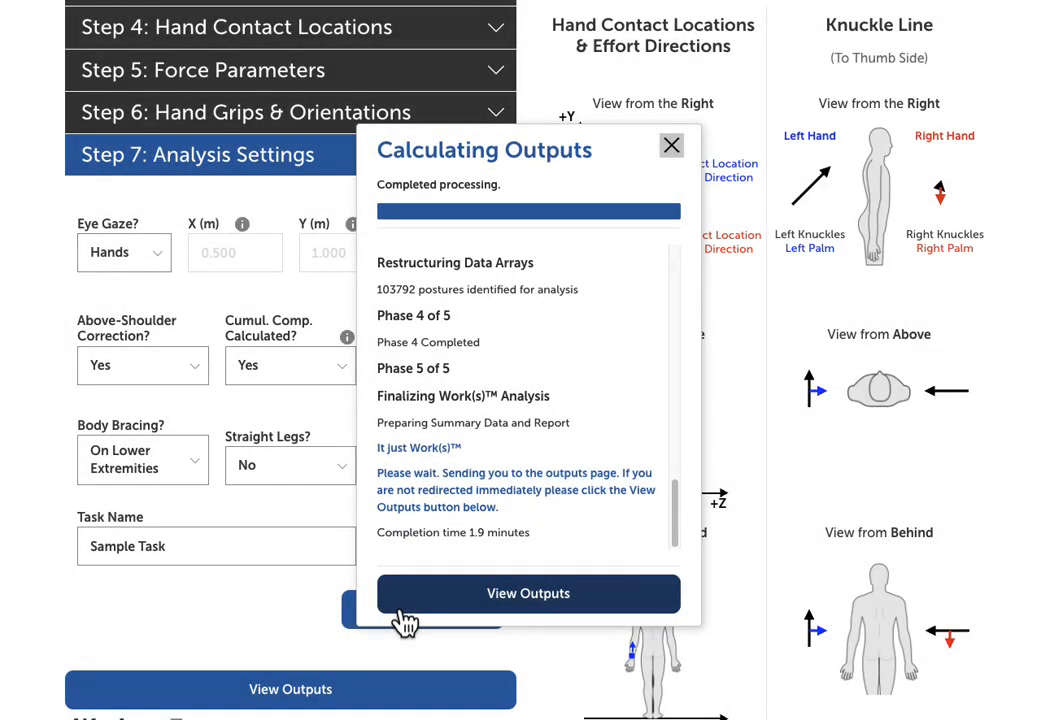
left_click(401, 612)
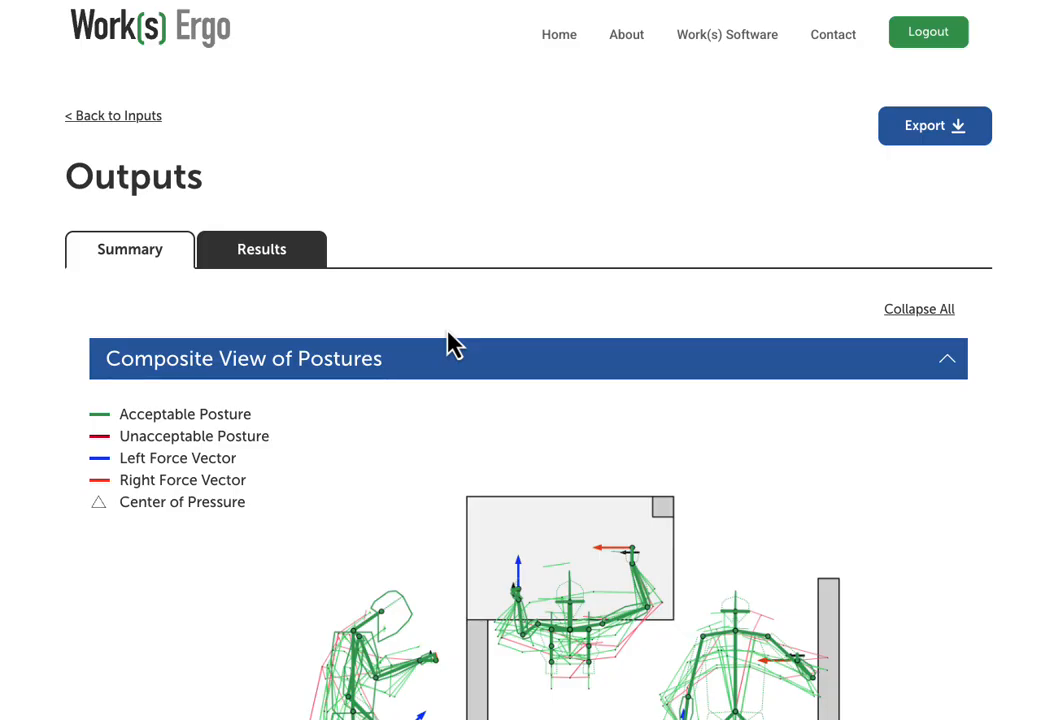
- Examine the composite view of postures, the D/C ratios by body part and the D/C ratio ranking chart in the outputs summary
scroll(452, 345, "down", 2)
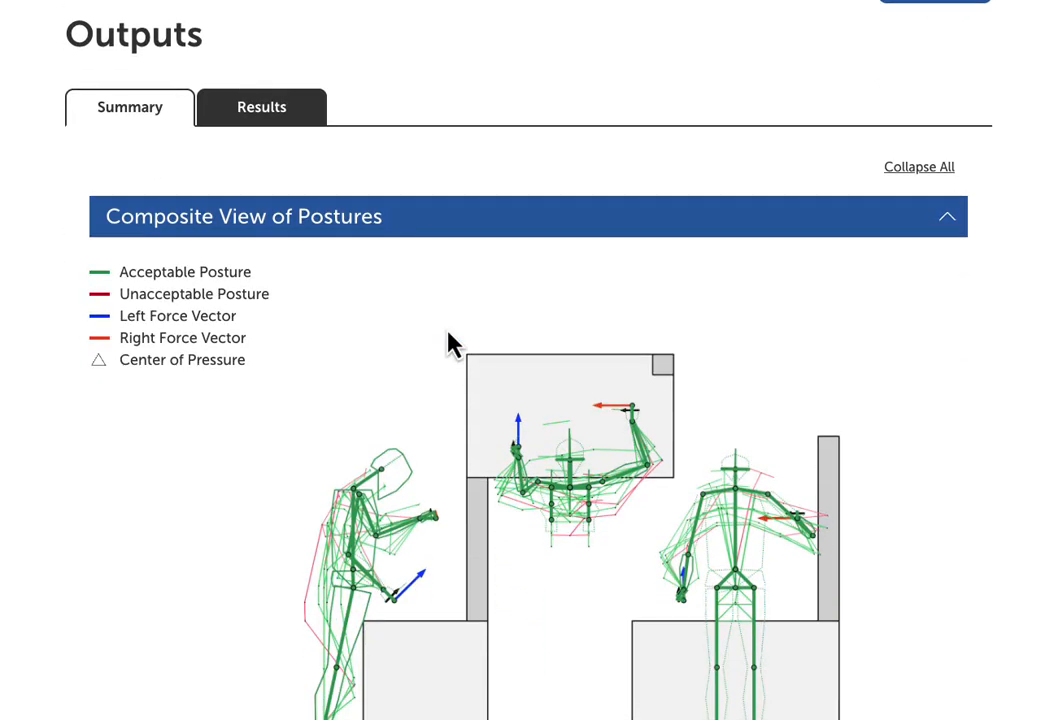
scroll(452, 345, "down", 1)
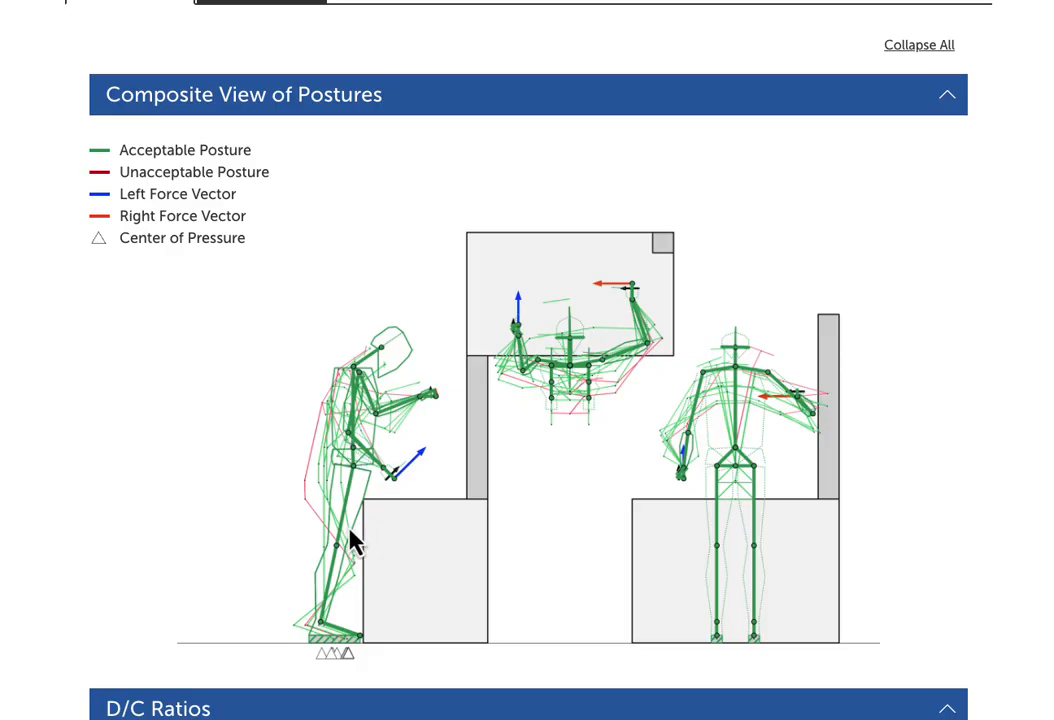
scroll(353, 541, "down", 3)
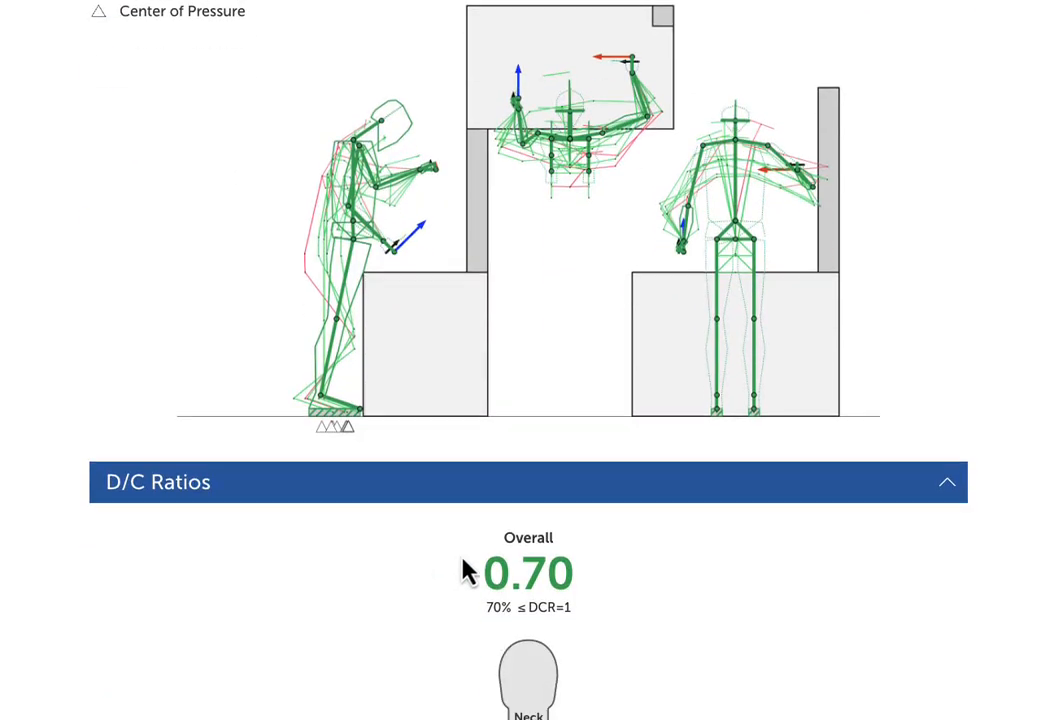
scroll(515, 585, "down", 5)
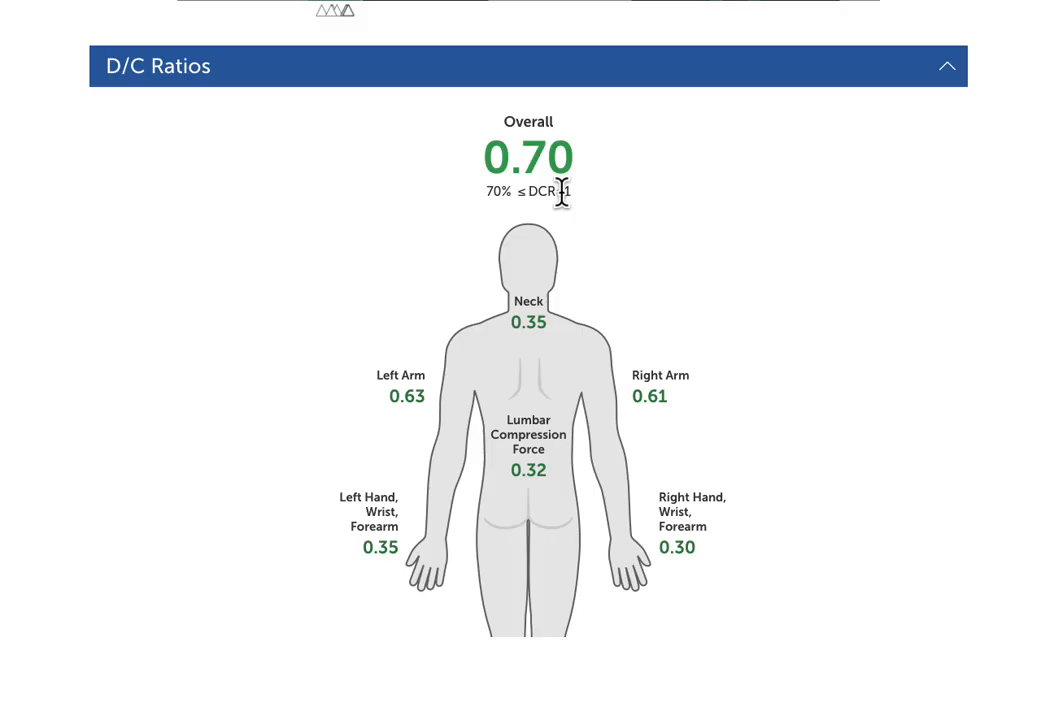
scroll(595, 255, "up", 3)
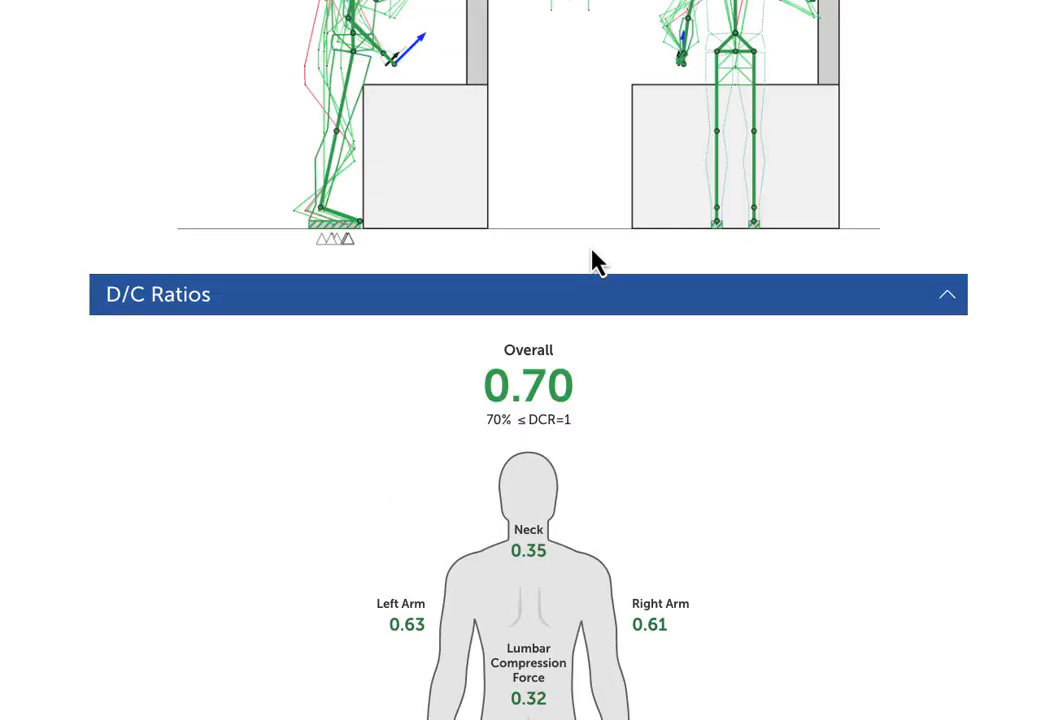
scroll(595, 262, "up", 5)
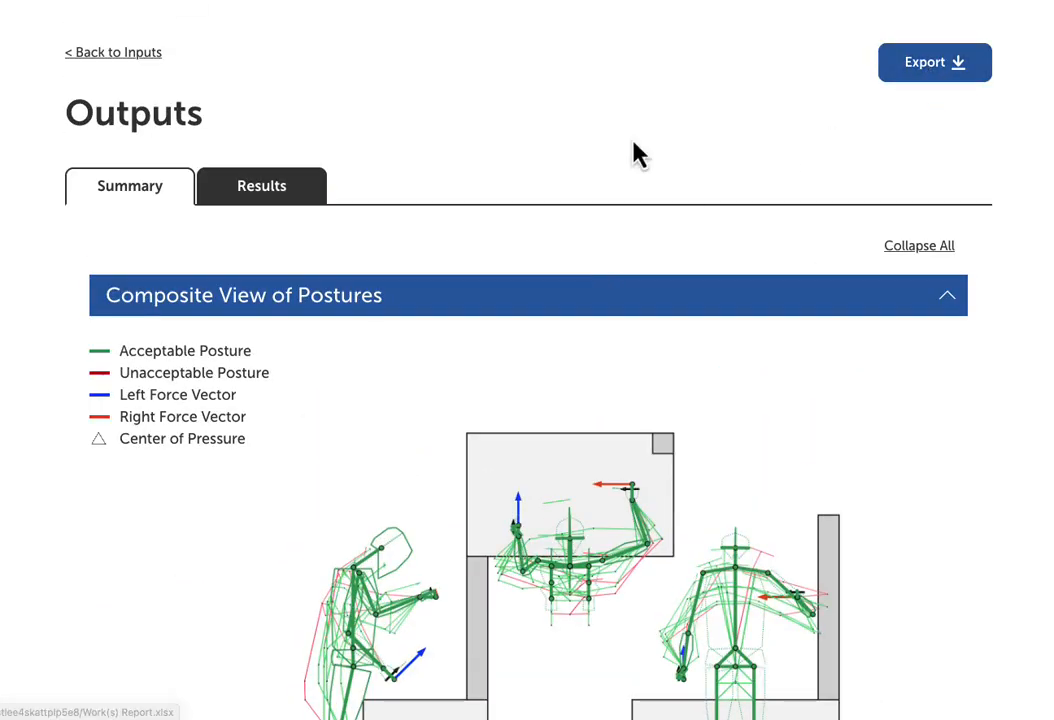
scroll(678, 294, "down", 1)
scroll(676, 296, "down", 1)
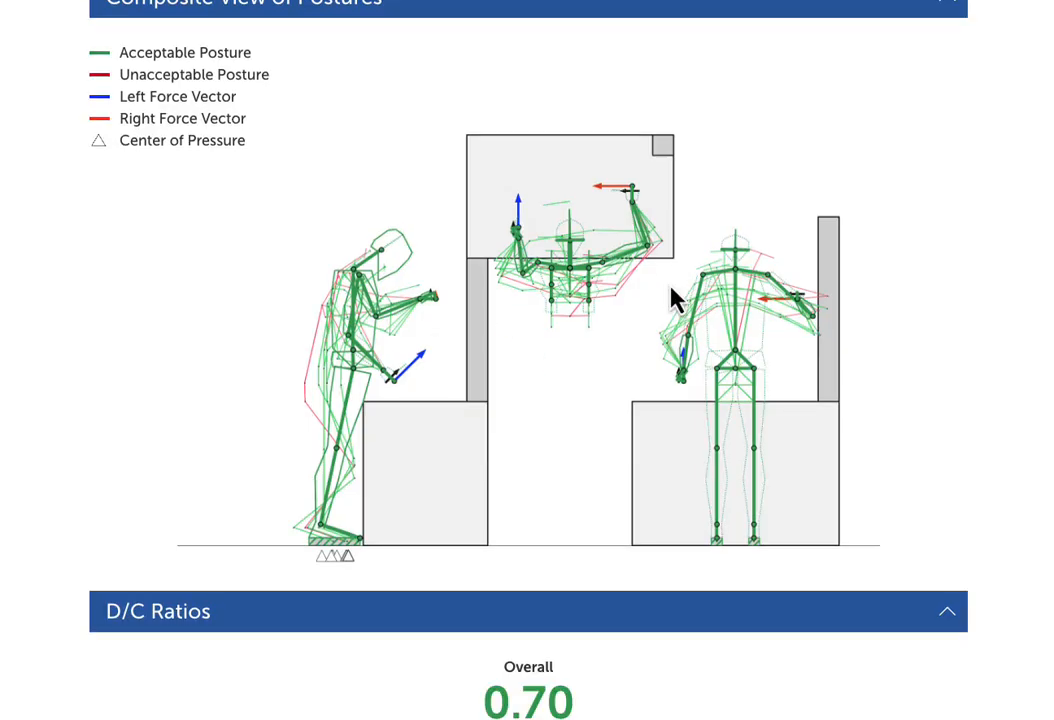
scroll(672, 298, "down", 4)
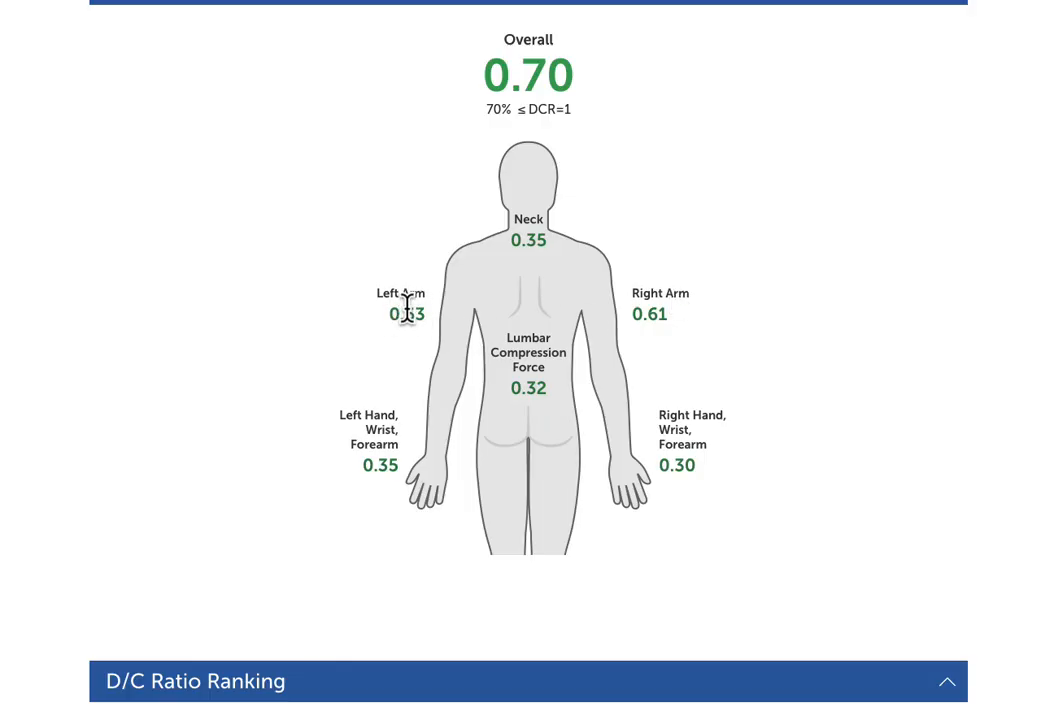
scroll(457, 392, "down", 3)
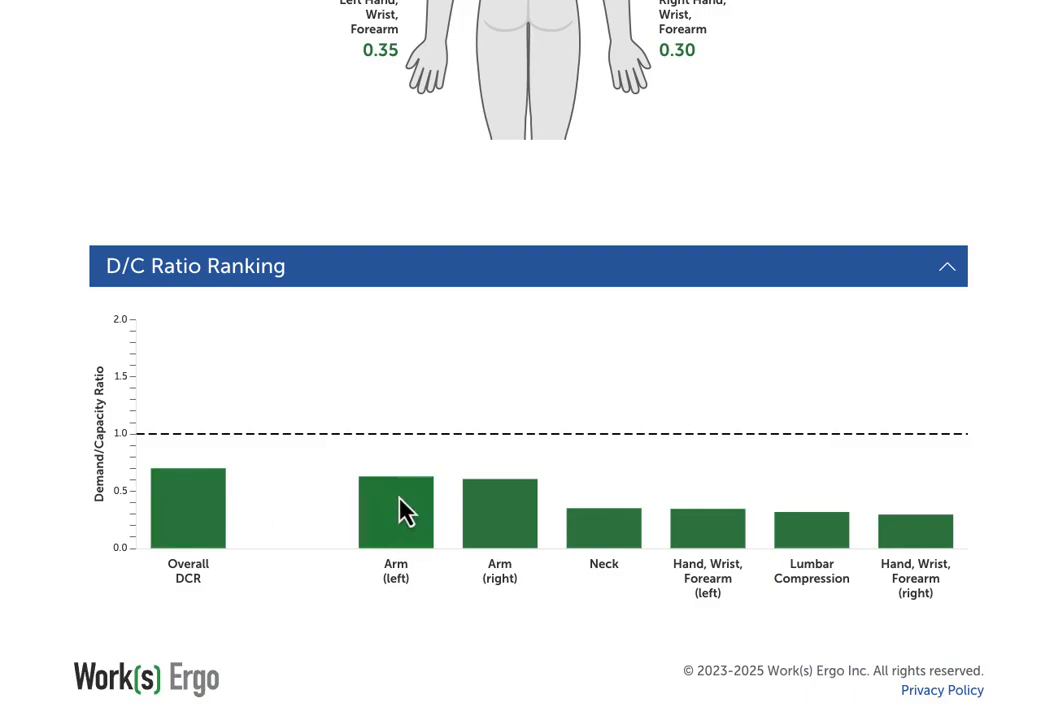
scroll(657, 522, "up", 4)
scroll(611, 447, "down", 3)
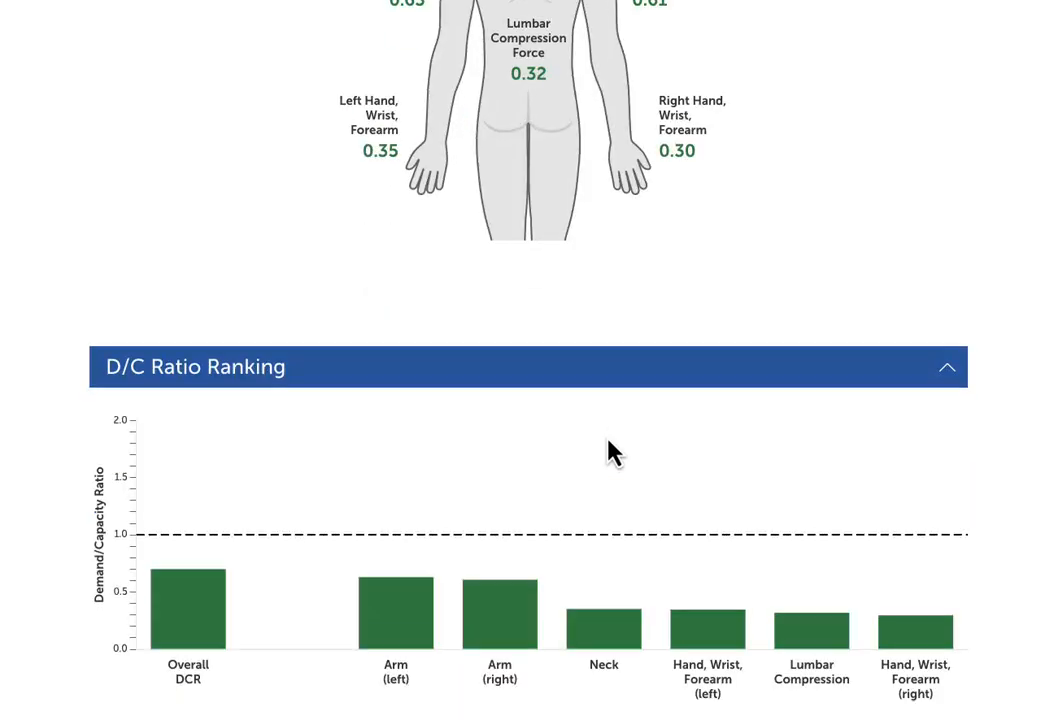
scroll(612, 452, "down", 2)
- Export the analysis report as "Sample Task 2.xlsx" in the Sample Task folder
scroll(612, 452, "up", 15)
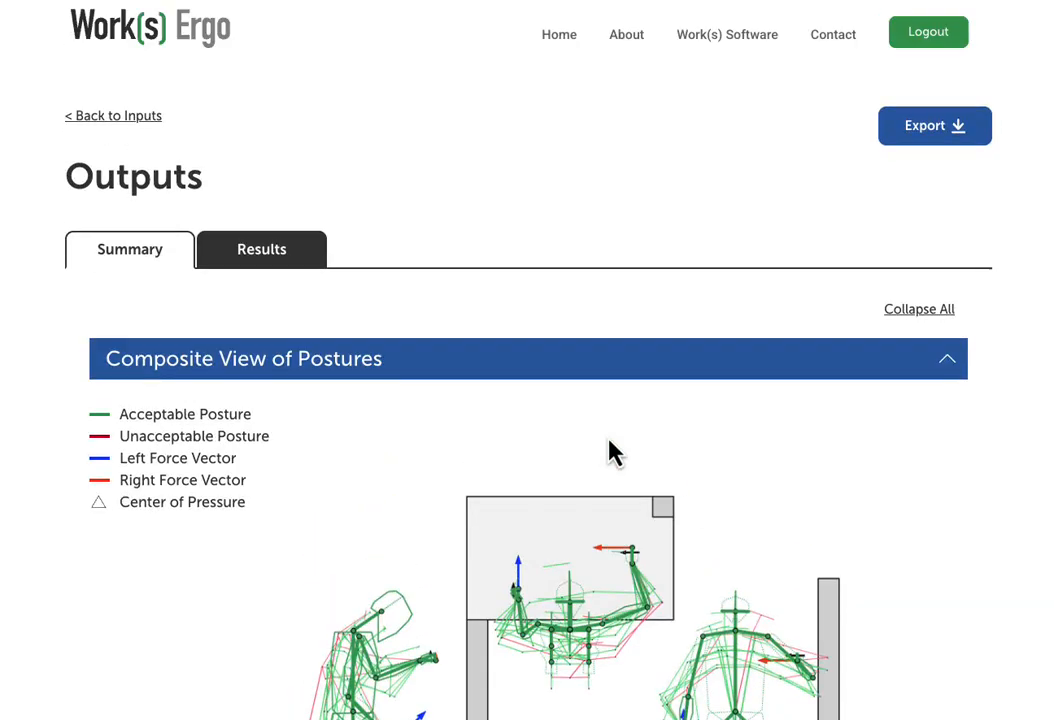
left_click(935, 132)
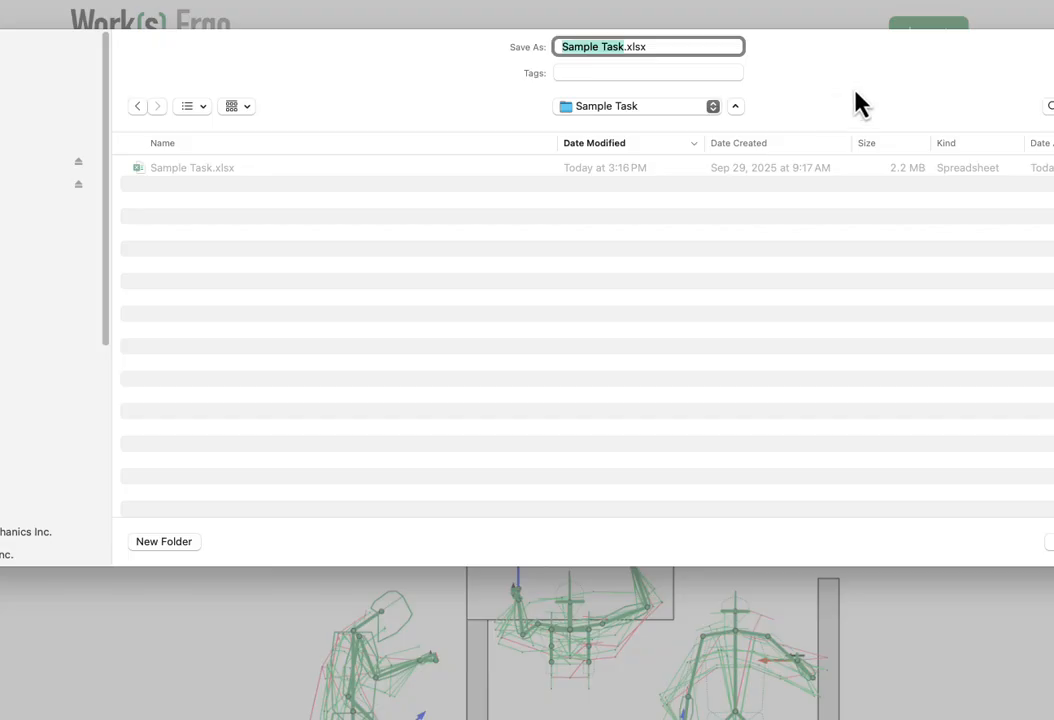
left_click(624, 47)
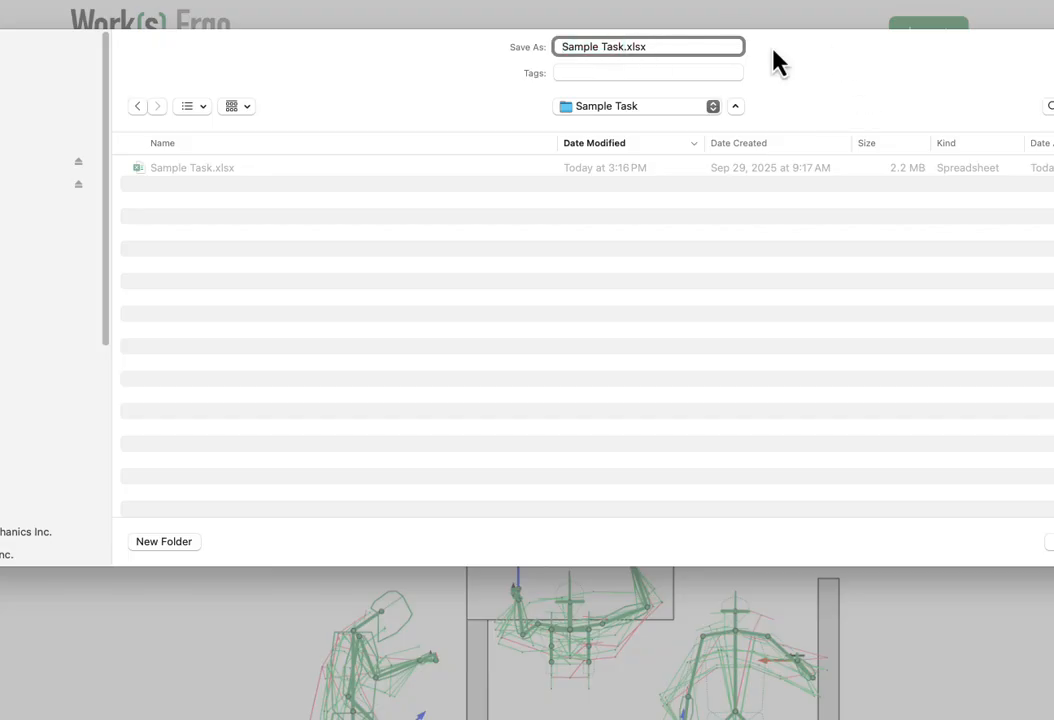
type("2")
key("Return")
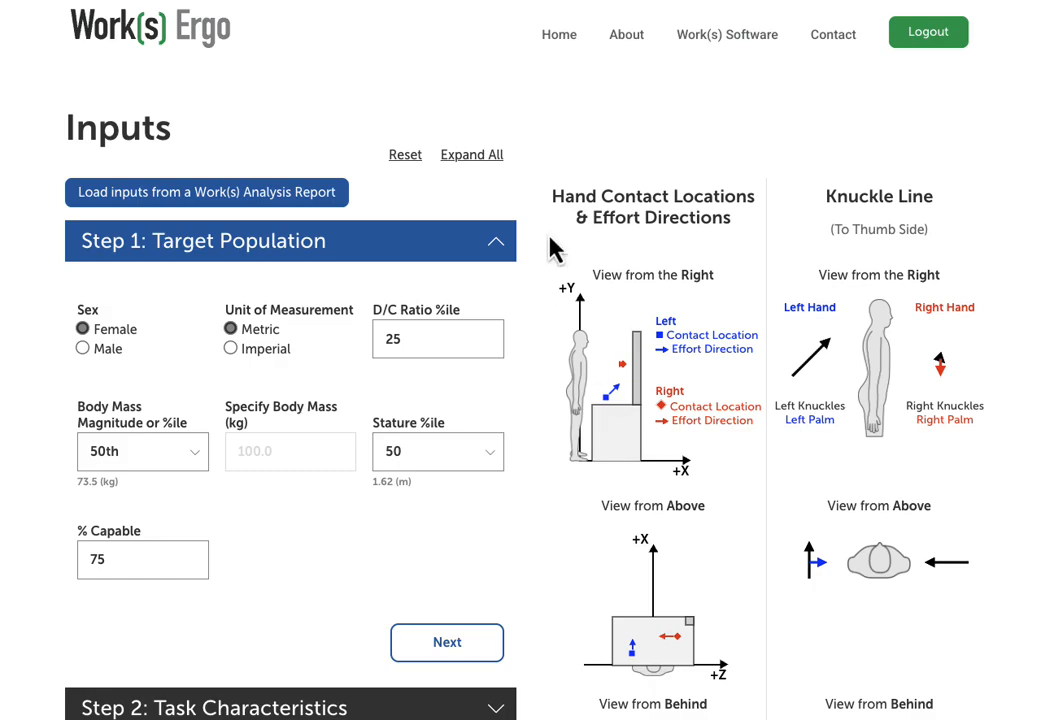
- Reset all analysis inputs and reload them from the saved report "Sample Task 2.xlsx"
left_click(405, 158)
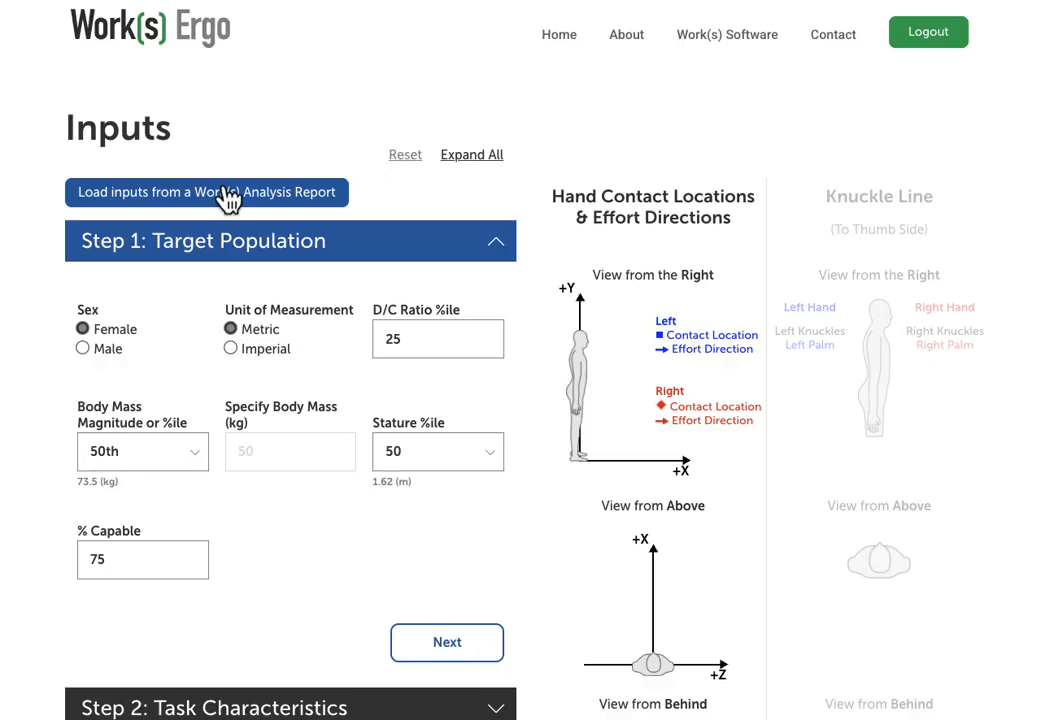
left_click(228, 194)
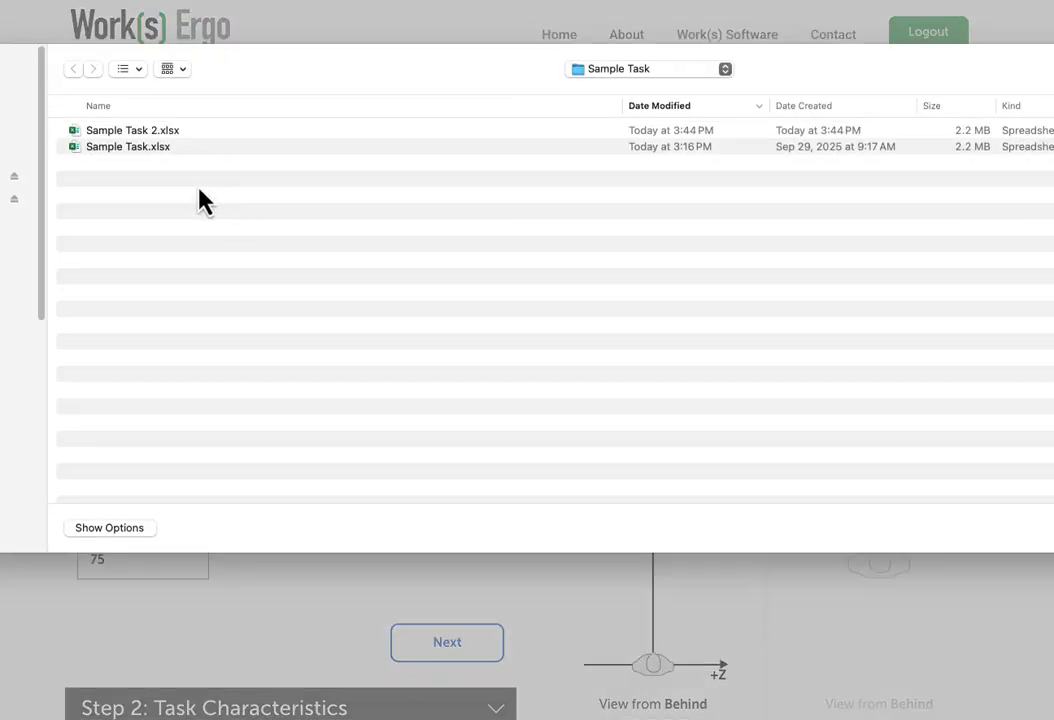
left_click(113, 135)
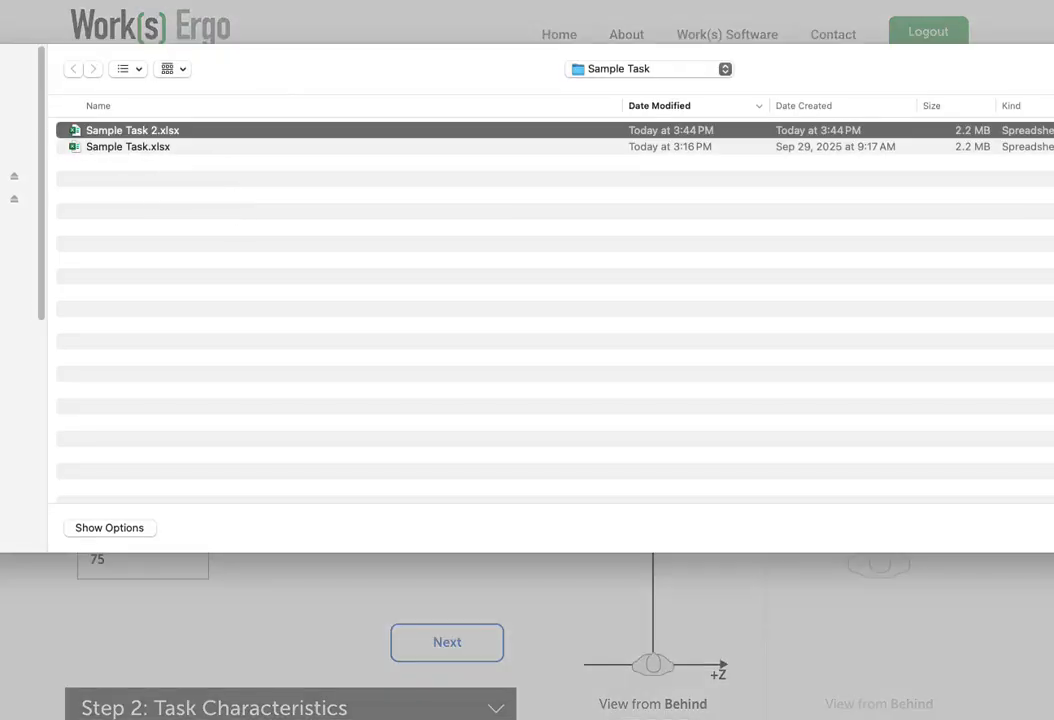
key("Return")
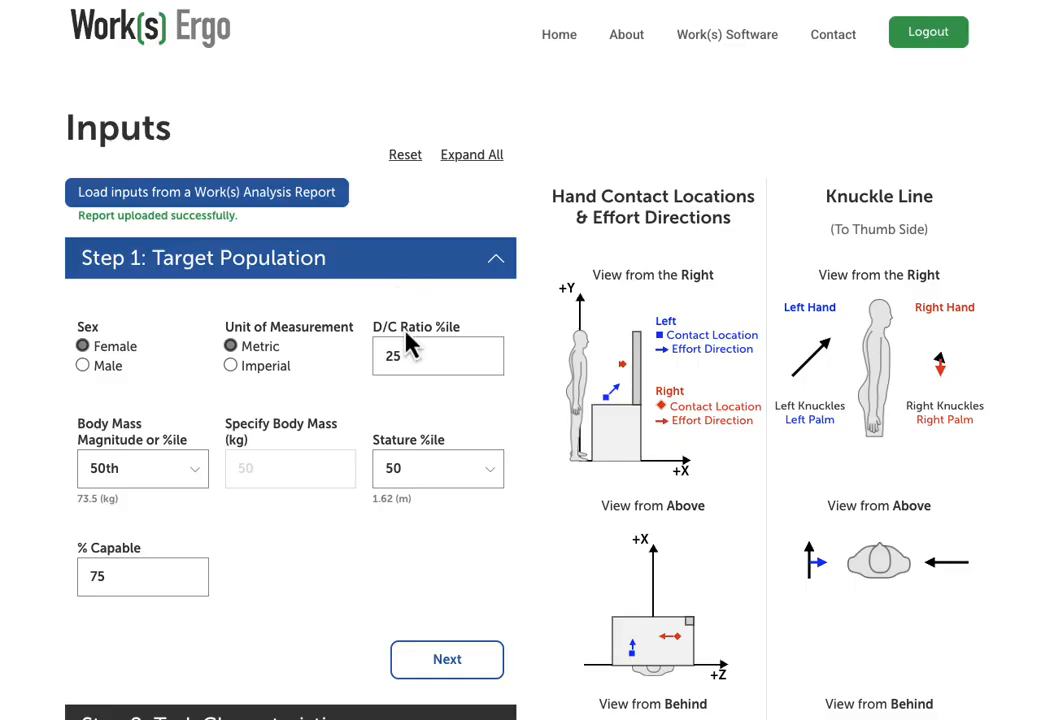
- Examine the reloaded inputs, including the Step 7 analysis settings and the task name
scroll(435, 397, "down", 3)
left_click(360, 640)
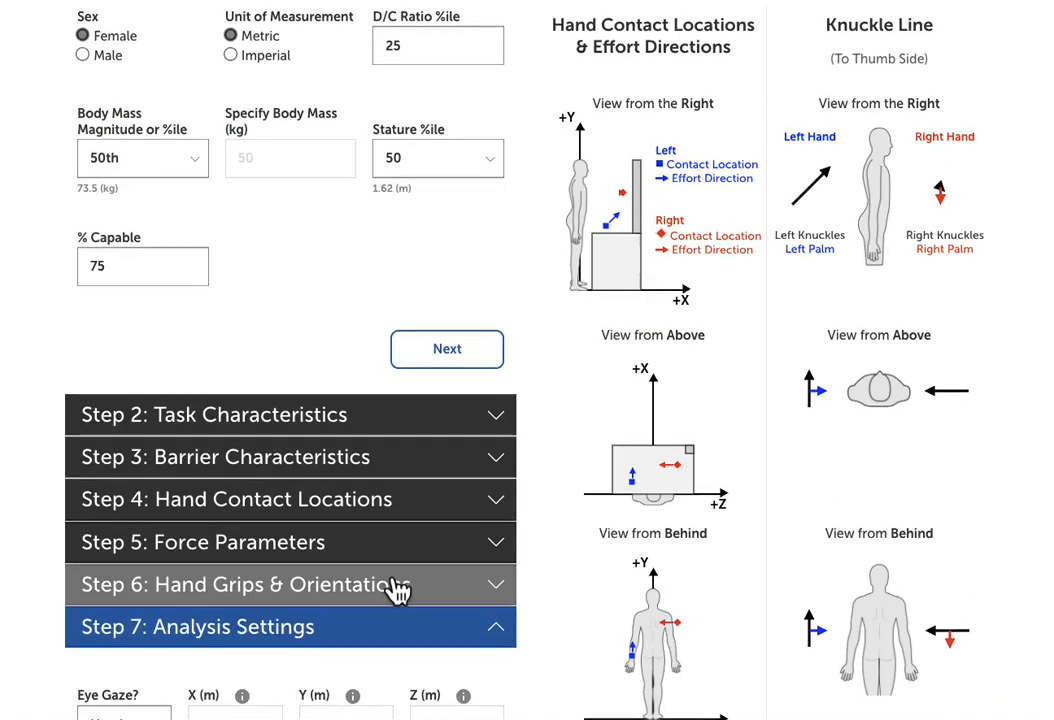
scroll(300, 580, "down", 5)
left_click(188, 551)
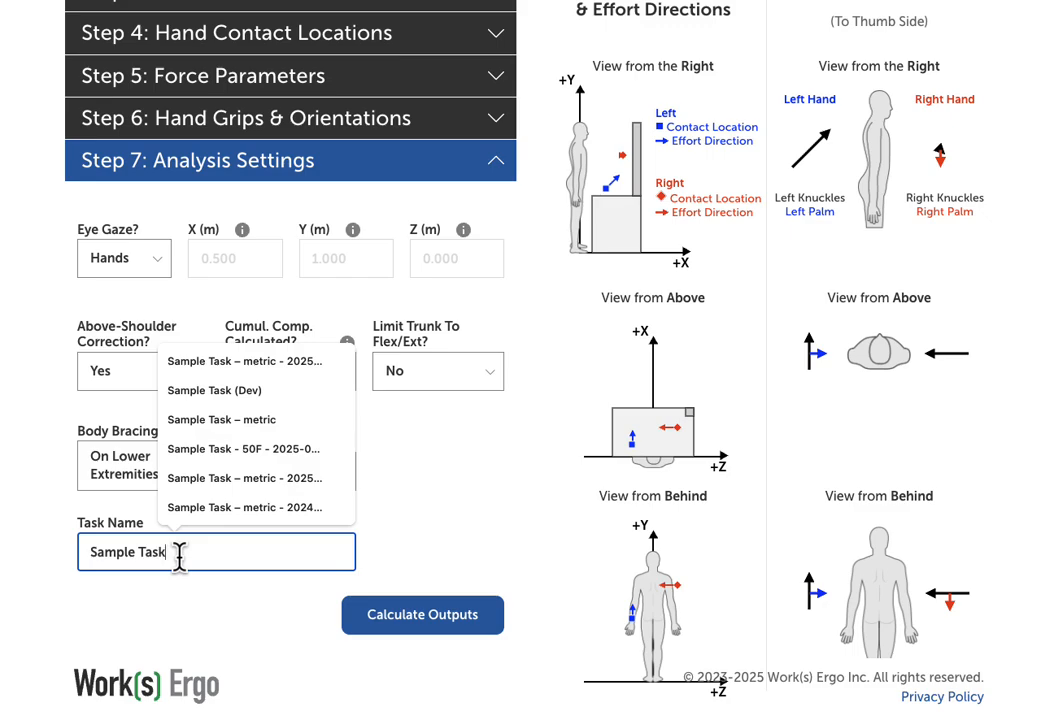
left_click(525, 542)
scroll(525, 541, "up", 8)
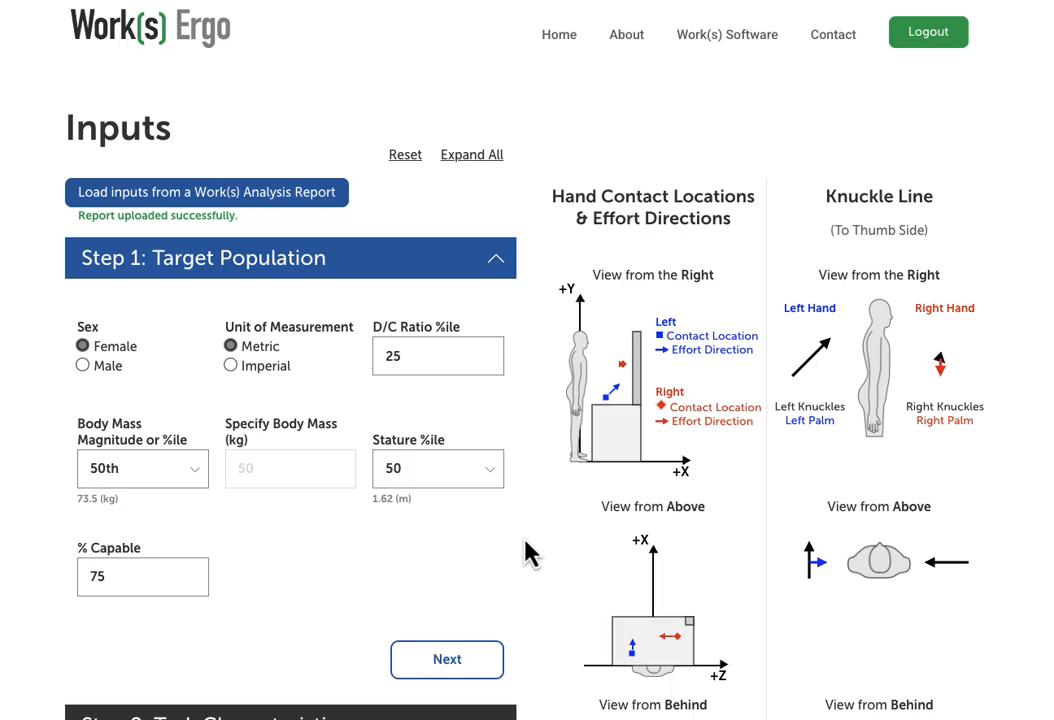